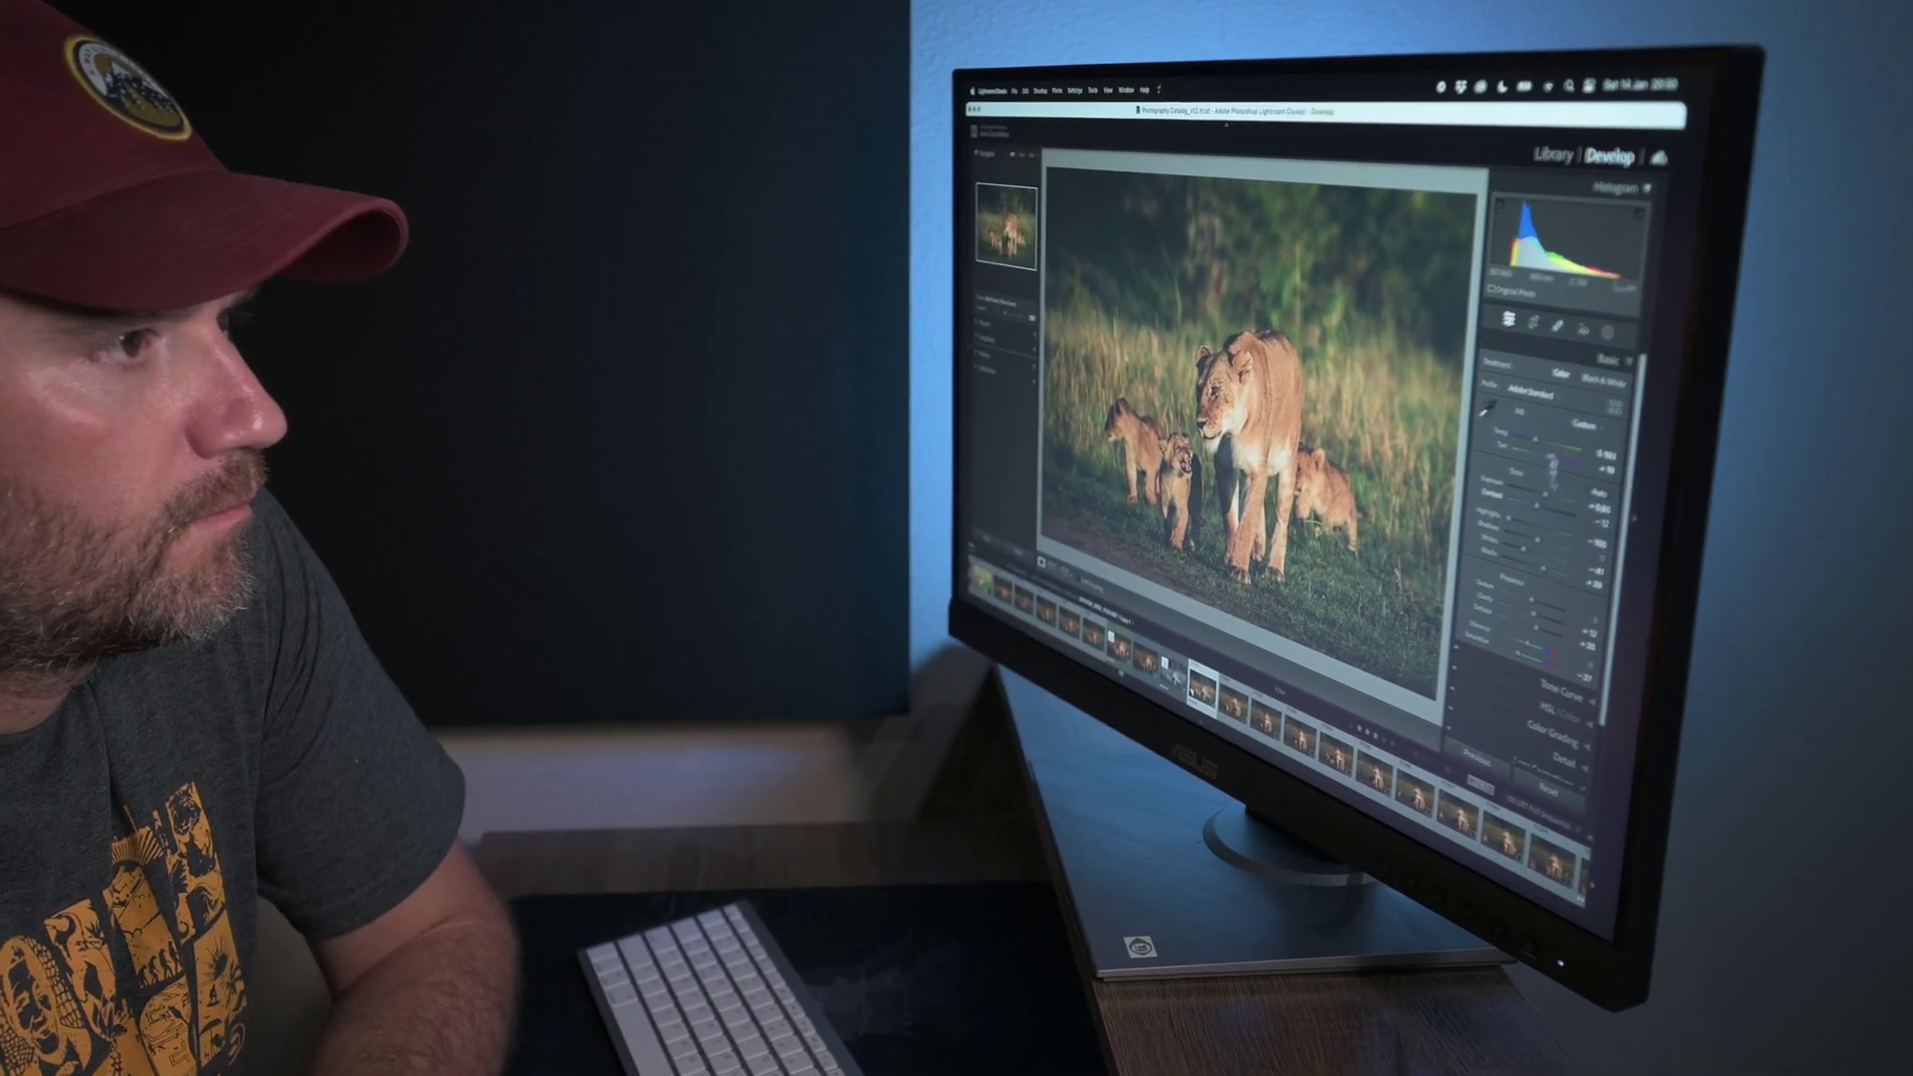
# Step: Lower the lion photo's saturation and create a virtual copy of photo 17299
pyautogui.moveTo(1534, 642)
pyautogui.mouseDown()
pyautogui.moveTo(1476, 643)
pyautogui.moveTo(1561, 649)
pyautogui.mouseUp()
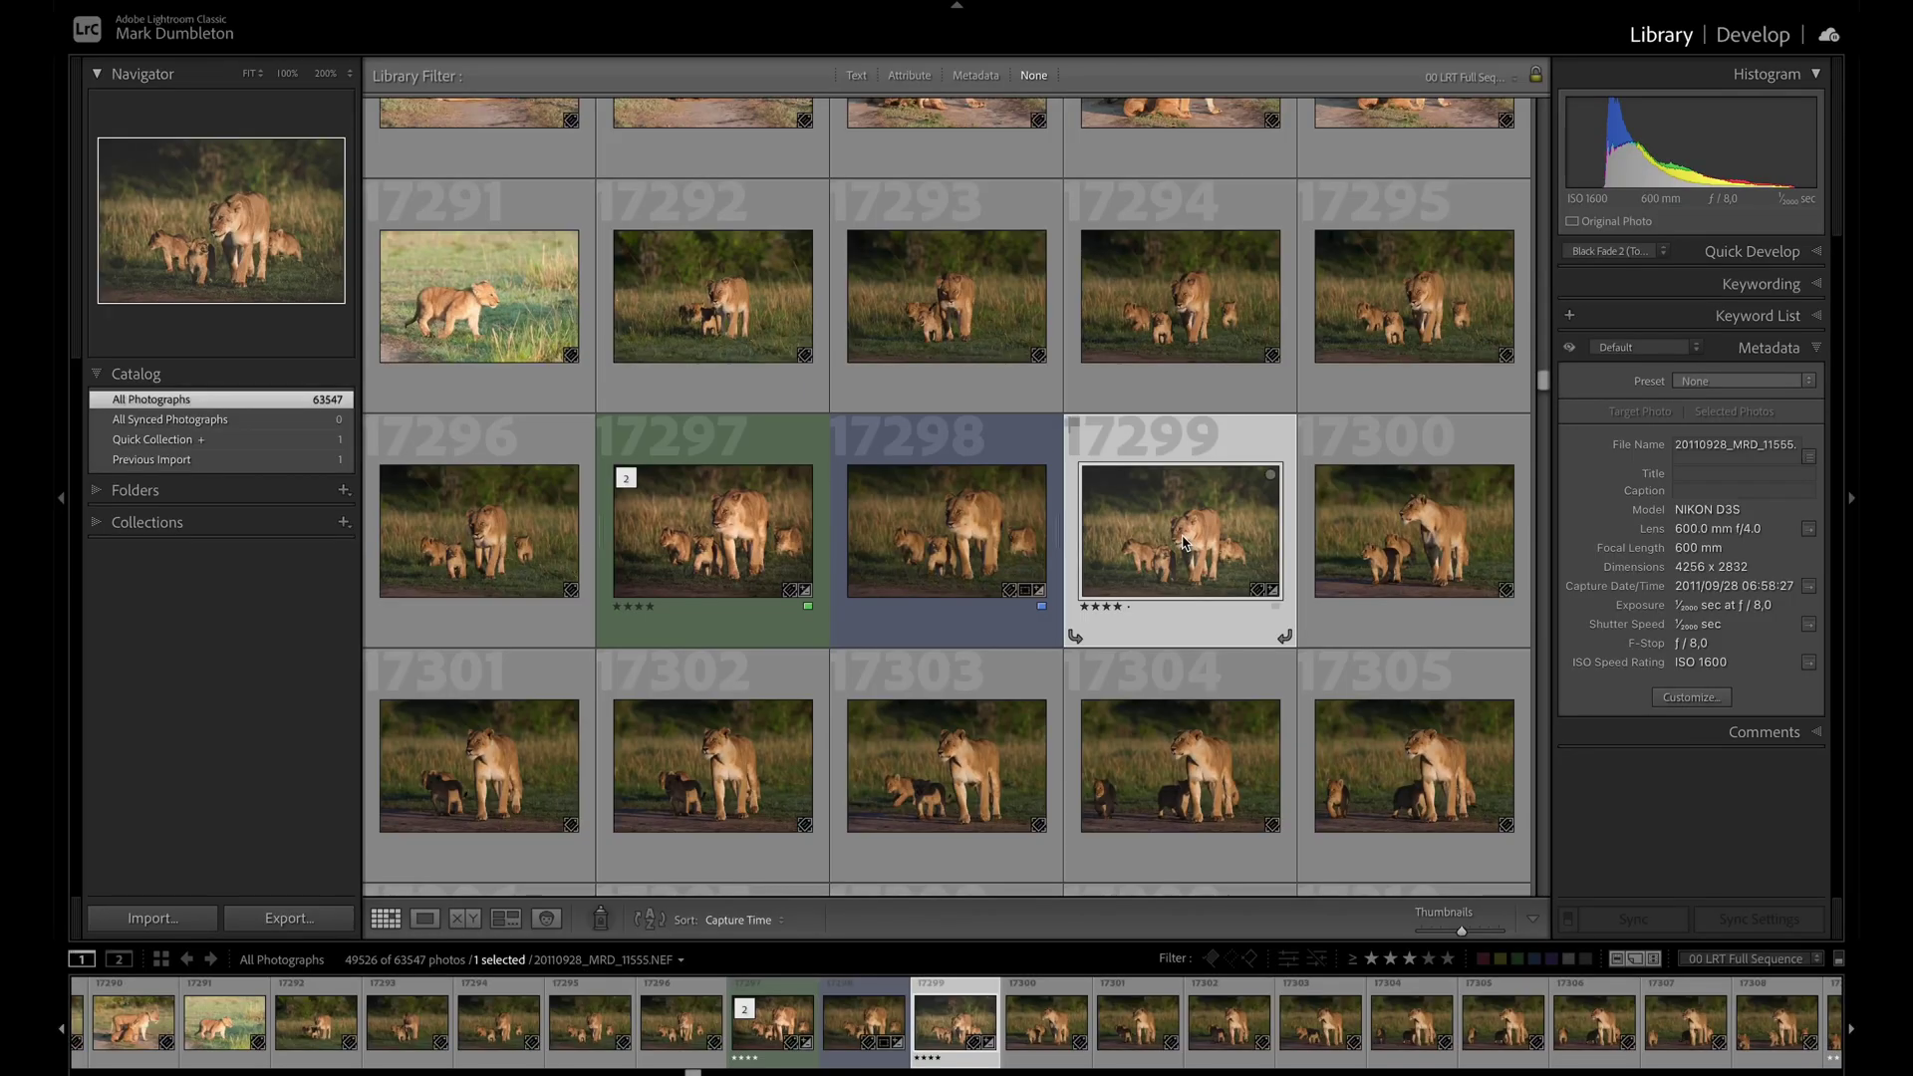
pyautogui.rightClick(1182, 543)
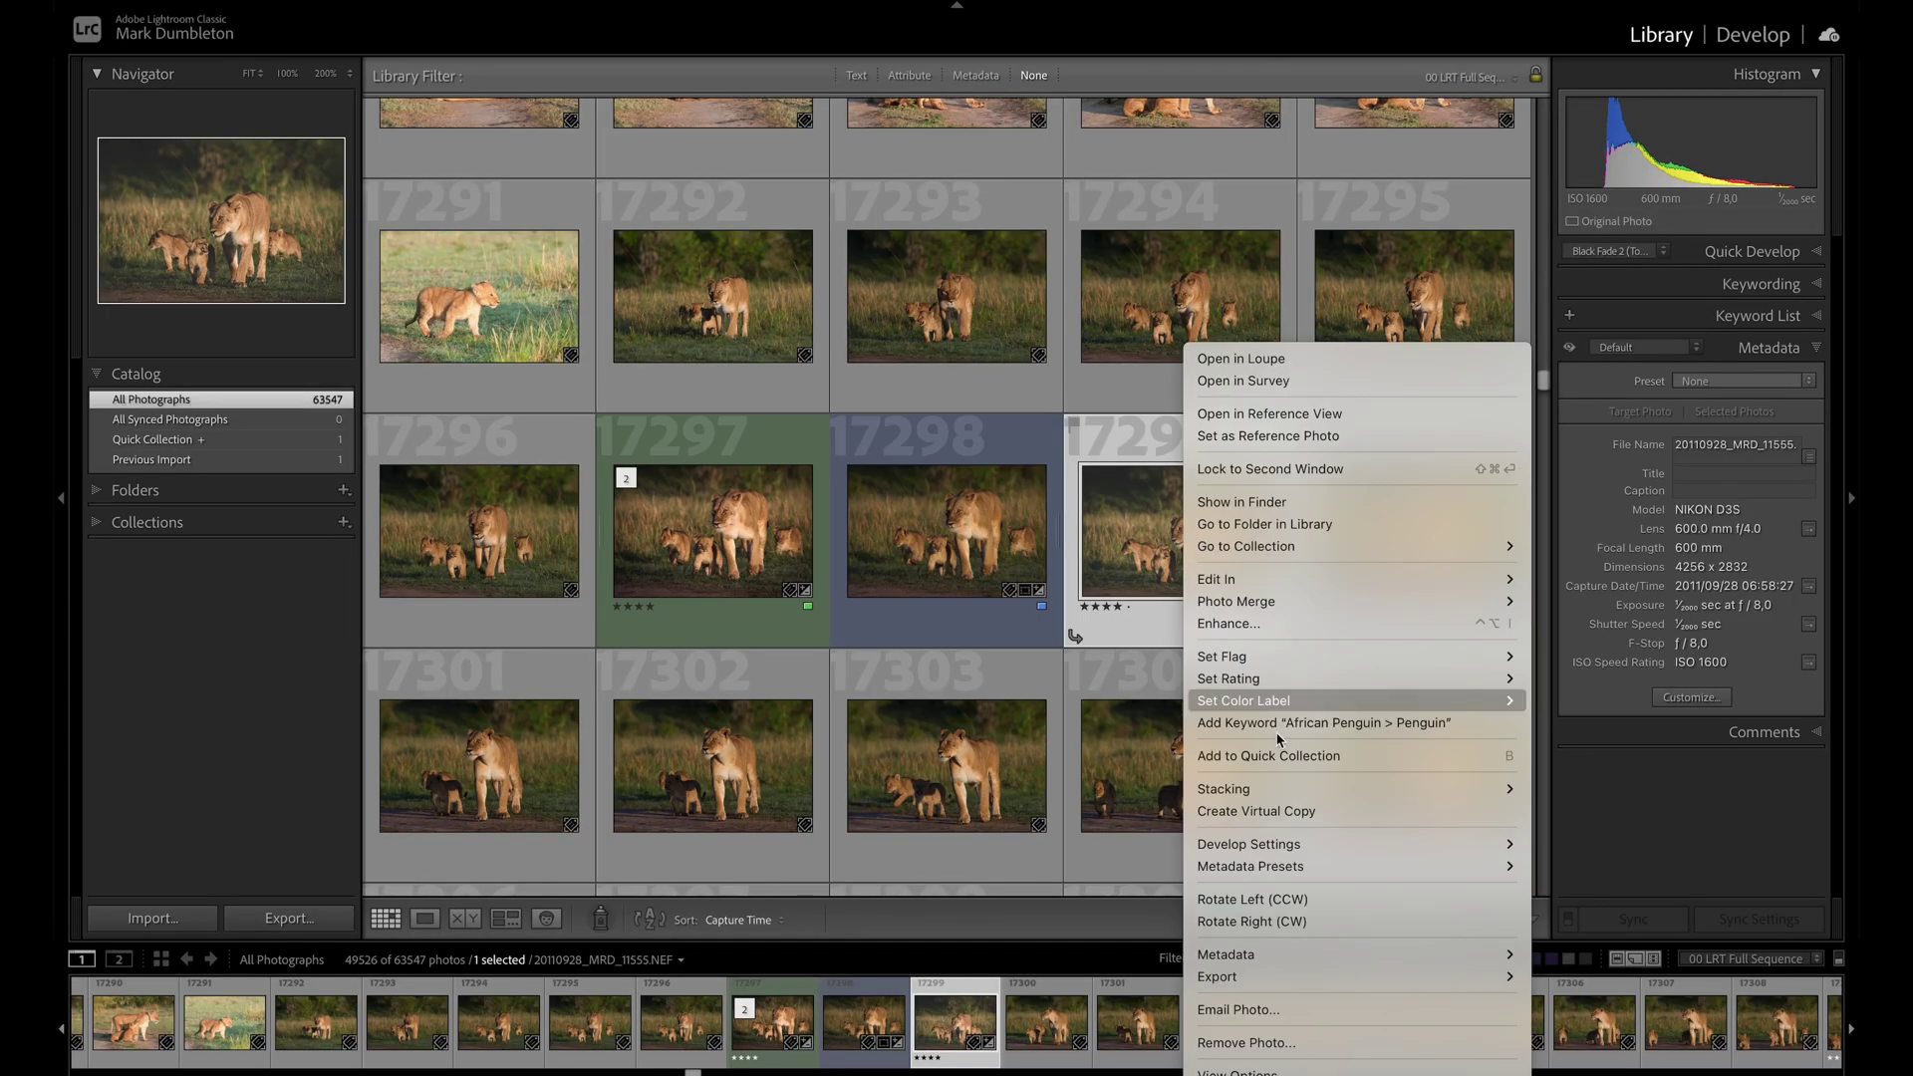
pyautogui.click(1302, 812)
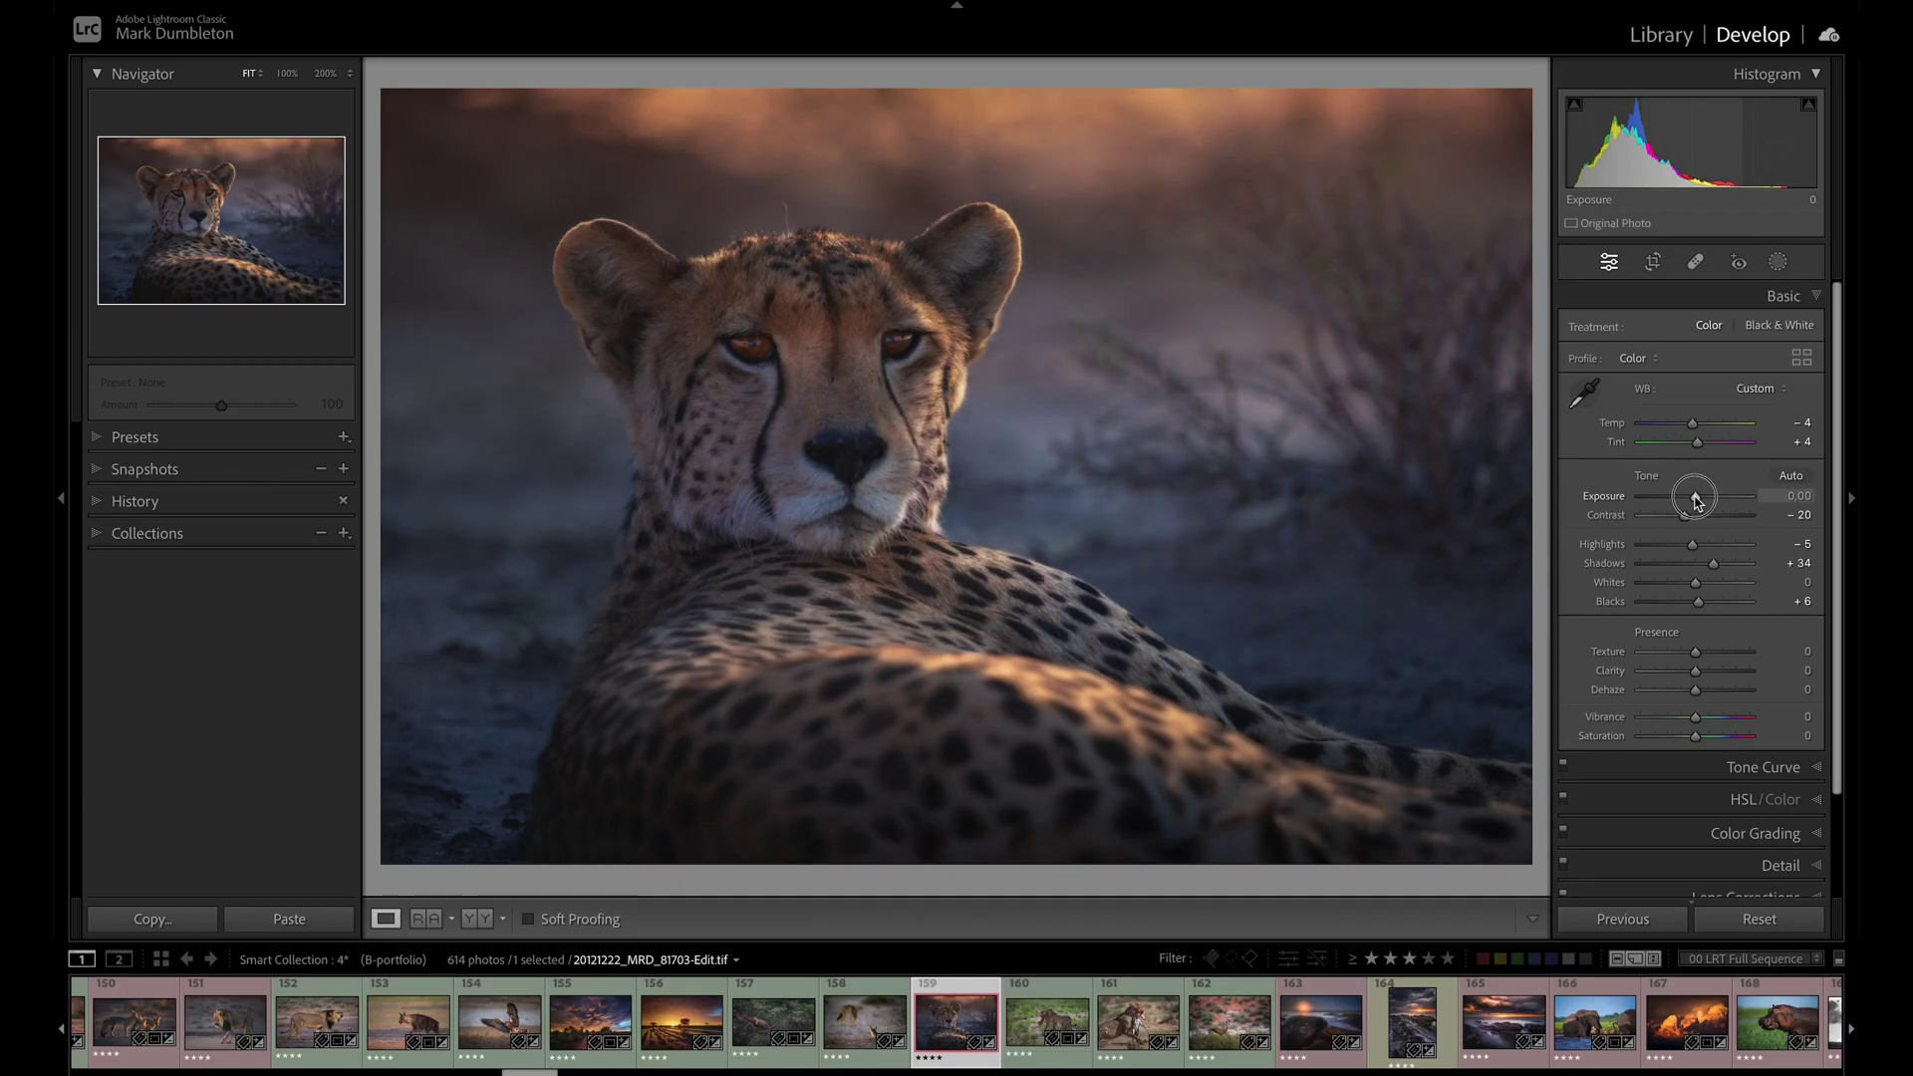
# Step: Give the cheetah portrait Contrast +4, lifted blacks and Clarity +11
pyautogui.moveTo(1696, 498)
pyautogui.mouseDown()
pyautogui.moveTo(1678, 515)
pyautogui.moveTo(1696, 518)
pyautogui.mouseUp()
pyautogui.moveTo(1695, 602)
pyautogui.mouseDown()
pyautogui.moveTo(1730, 600)
pyautogui.moveTo(1678, 602)
pyautogui.moveTo(1697, 602)
pyautogui.mouseUp()
pyautogui.moveTo(1695, 670); pyautogui.dragTo(1700, 671)
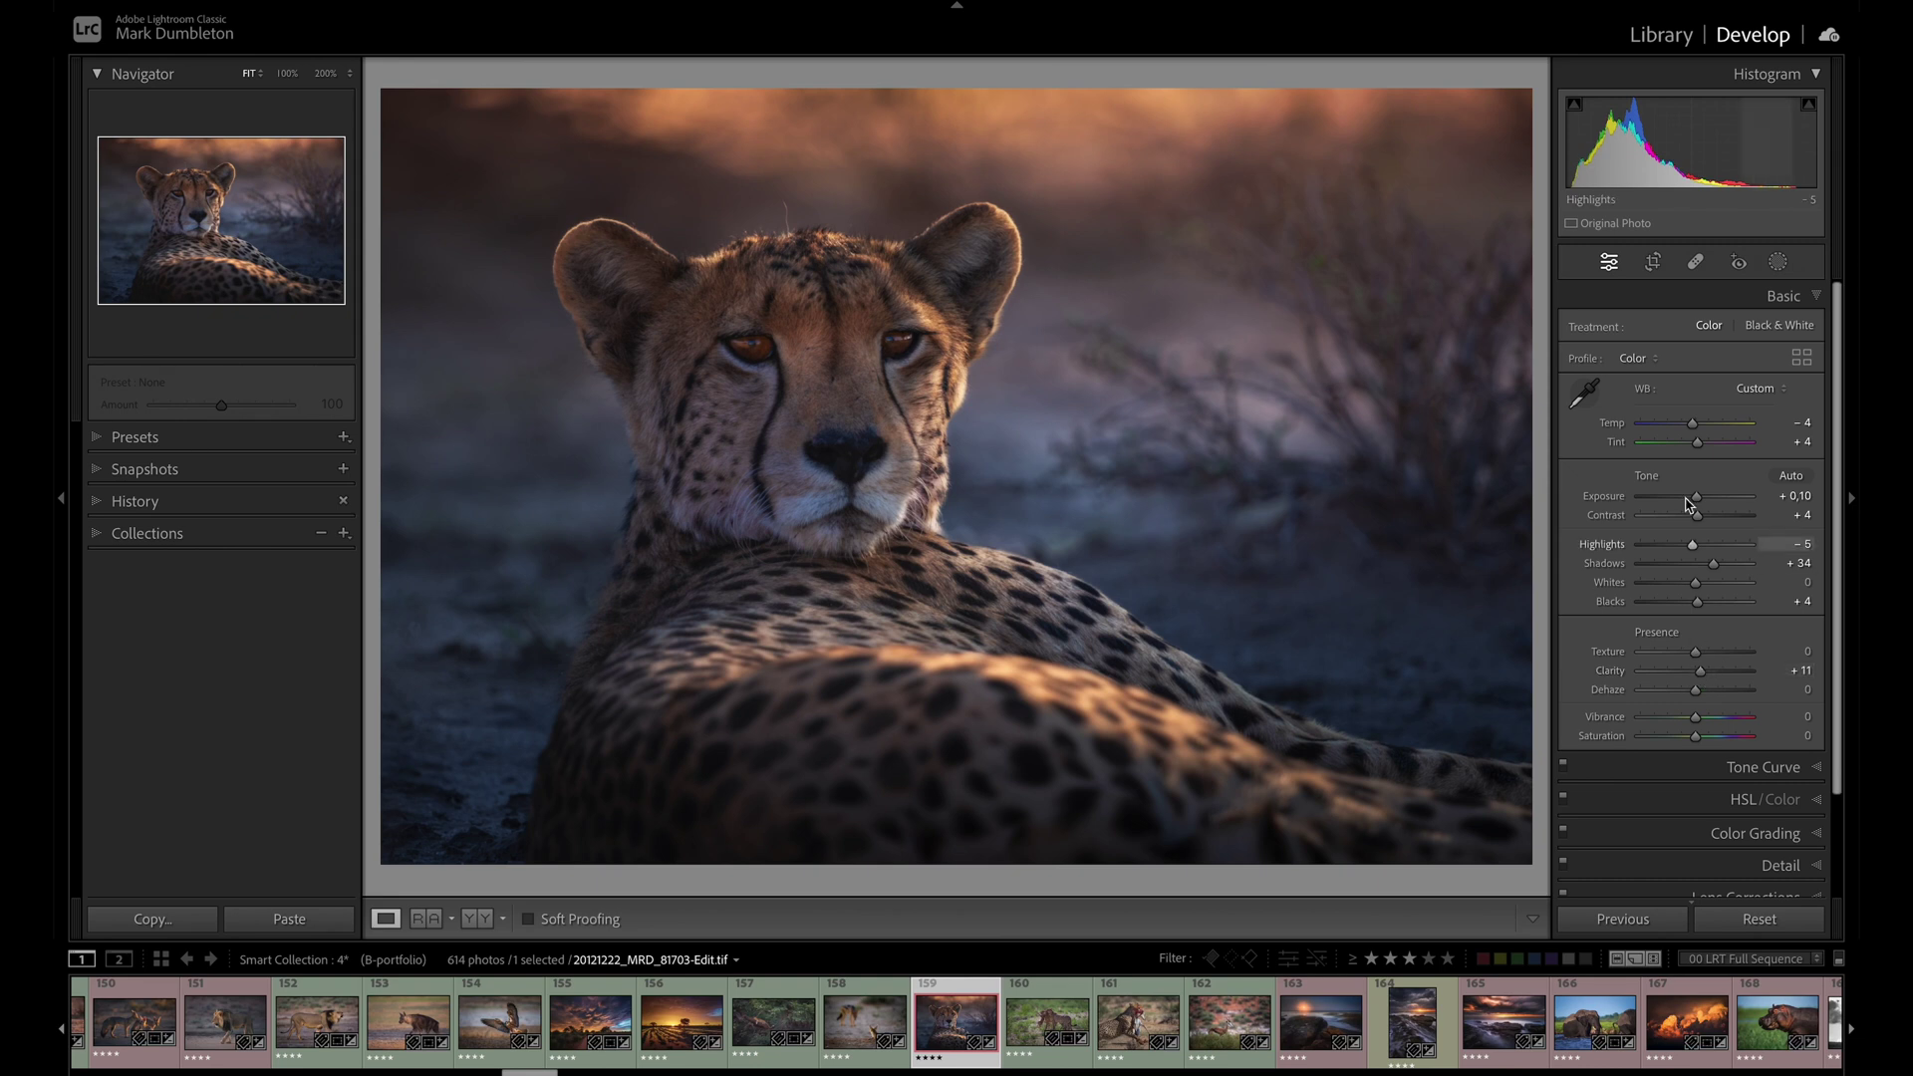
# Step: Cool the cheetah's white balance and save a snapshot with the default name
pyautogui.moveTo(1691, 423); pyautogui.dragTo(1693, 431)
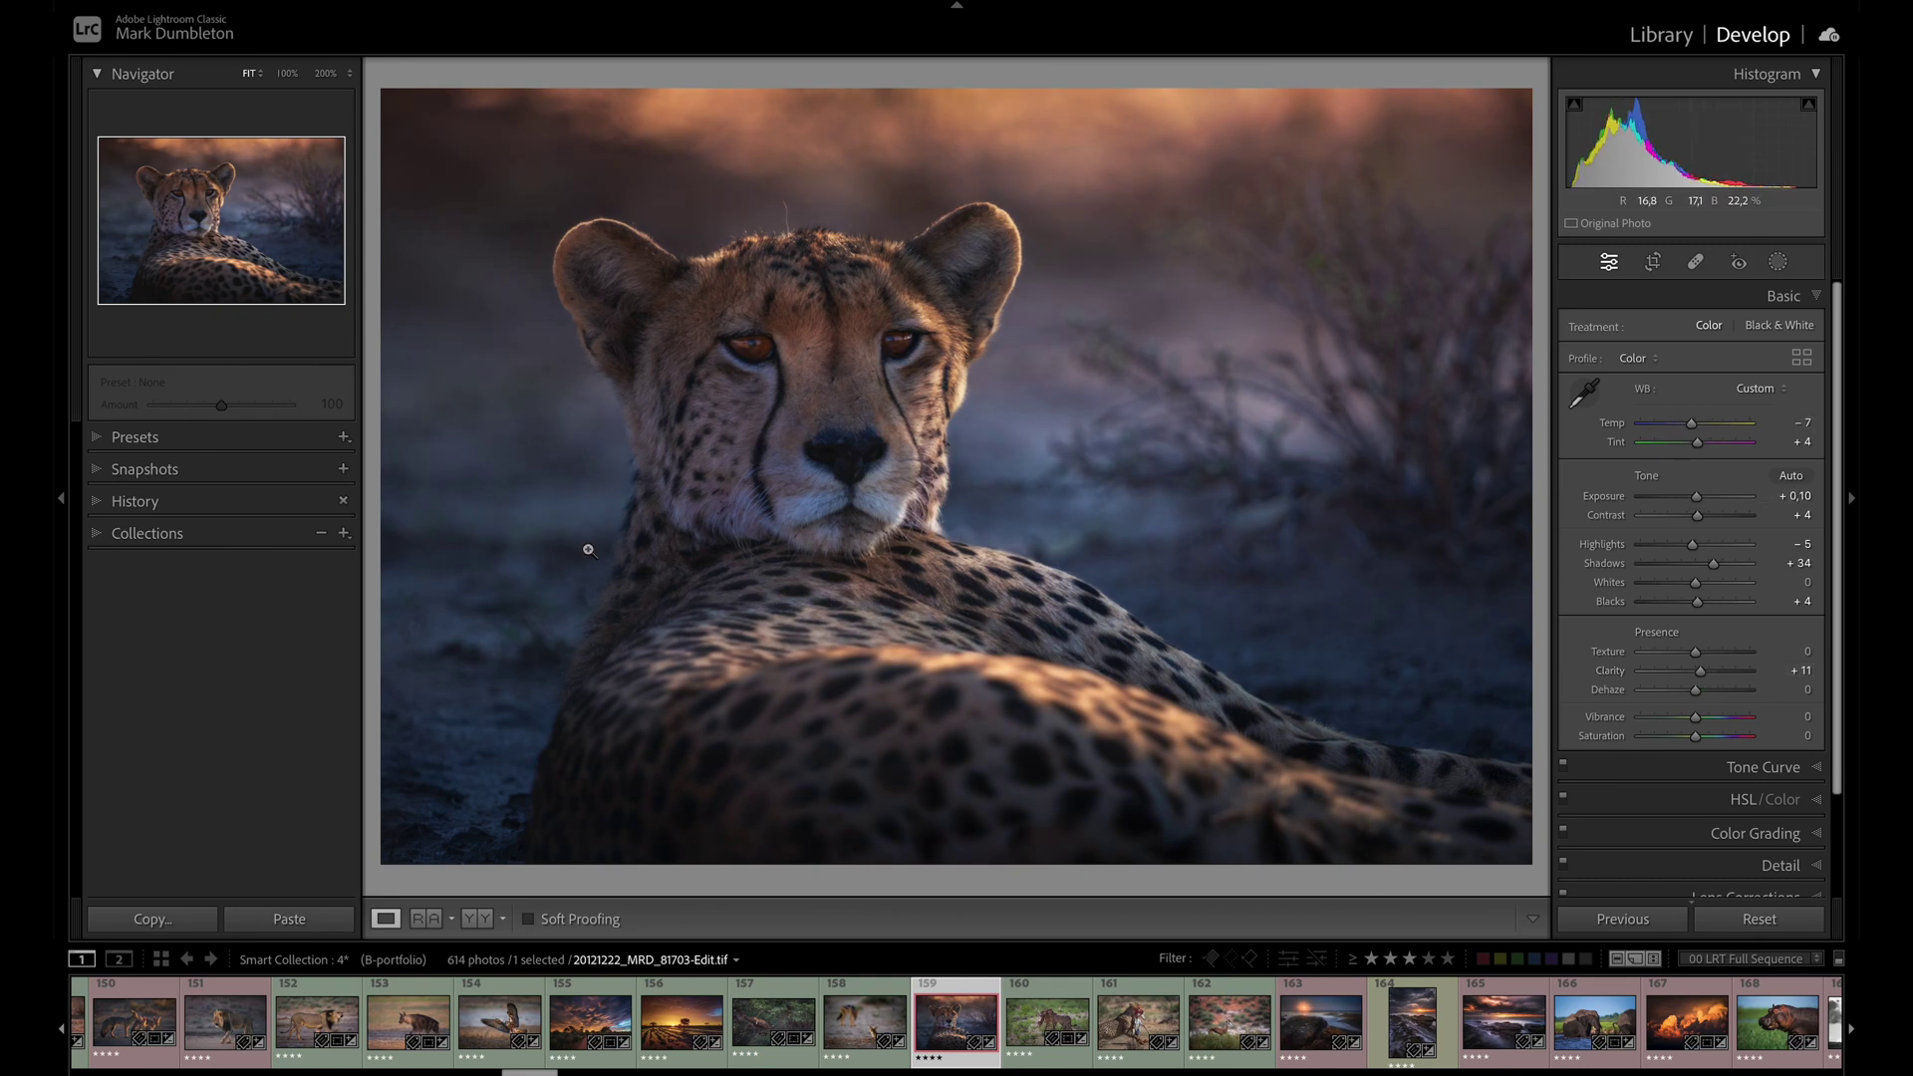
pyautogui.click(343, 468)
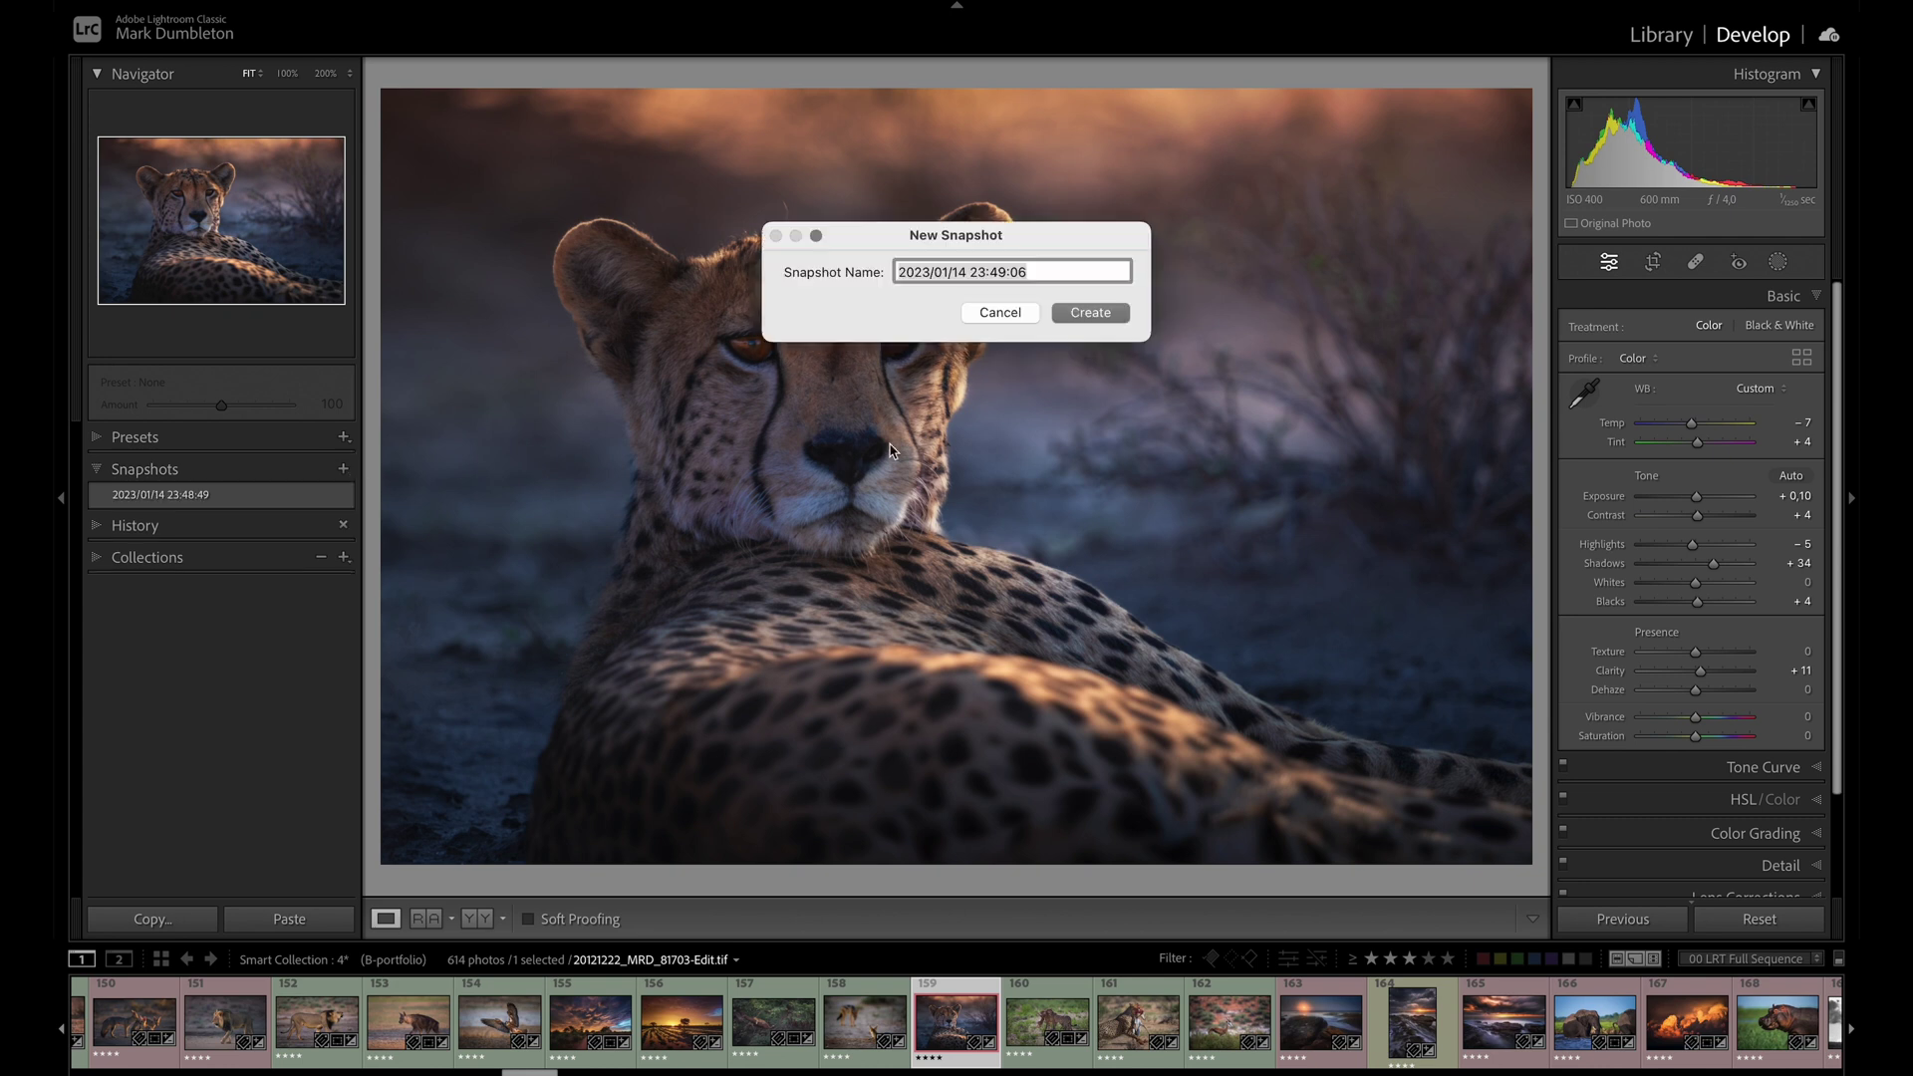
pyautogui.click(1086, 313)
# Step: Set Vibrance +16 and Dehaze −19, save a second snapshot, then darken the leopard to Exposure −1.20
pyautogui.moveTo(1703, 725); pyautogui.dragTo(1681, 687)
pyautogui.click(343, 468)
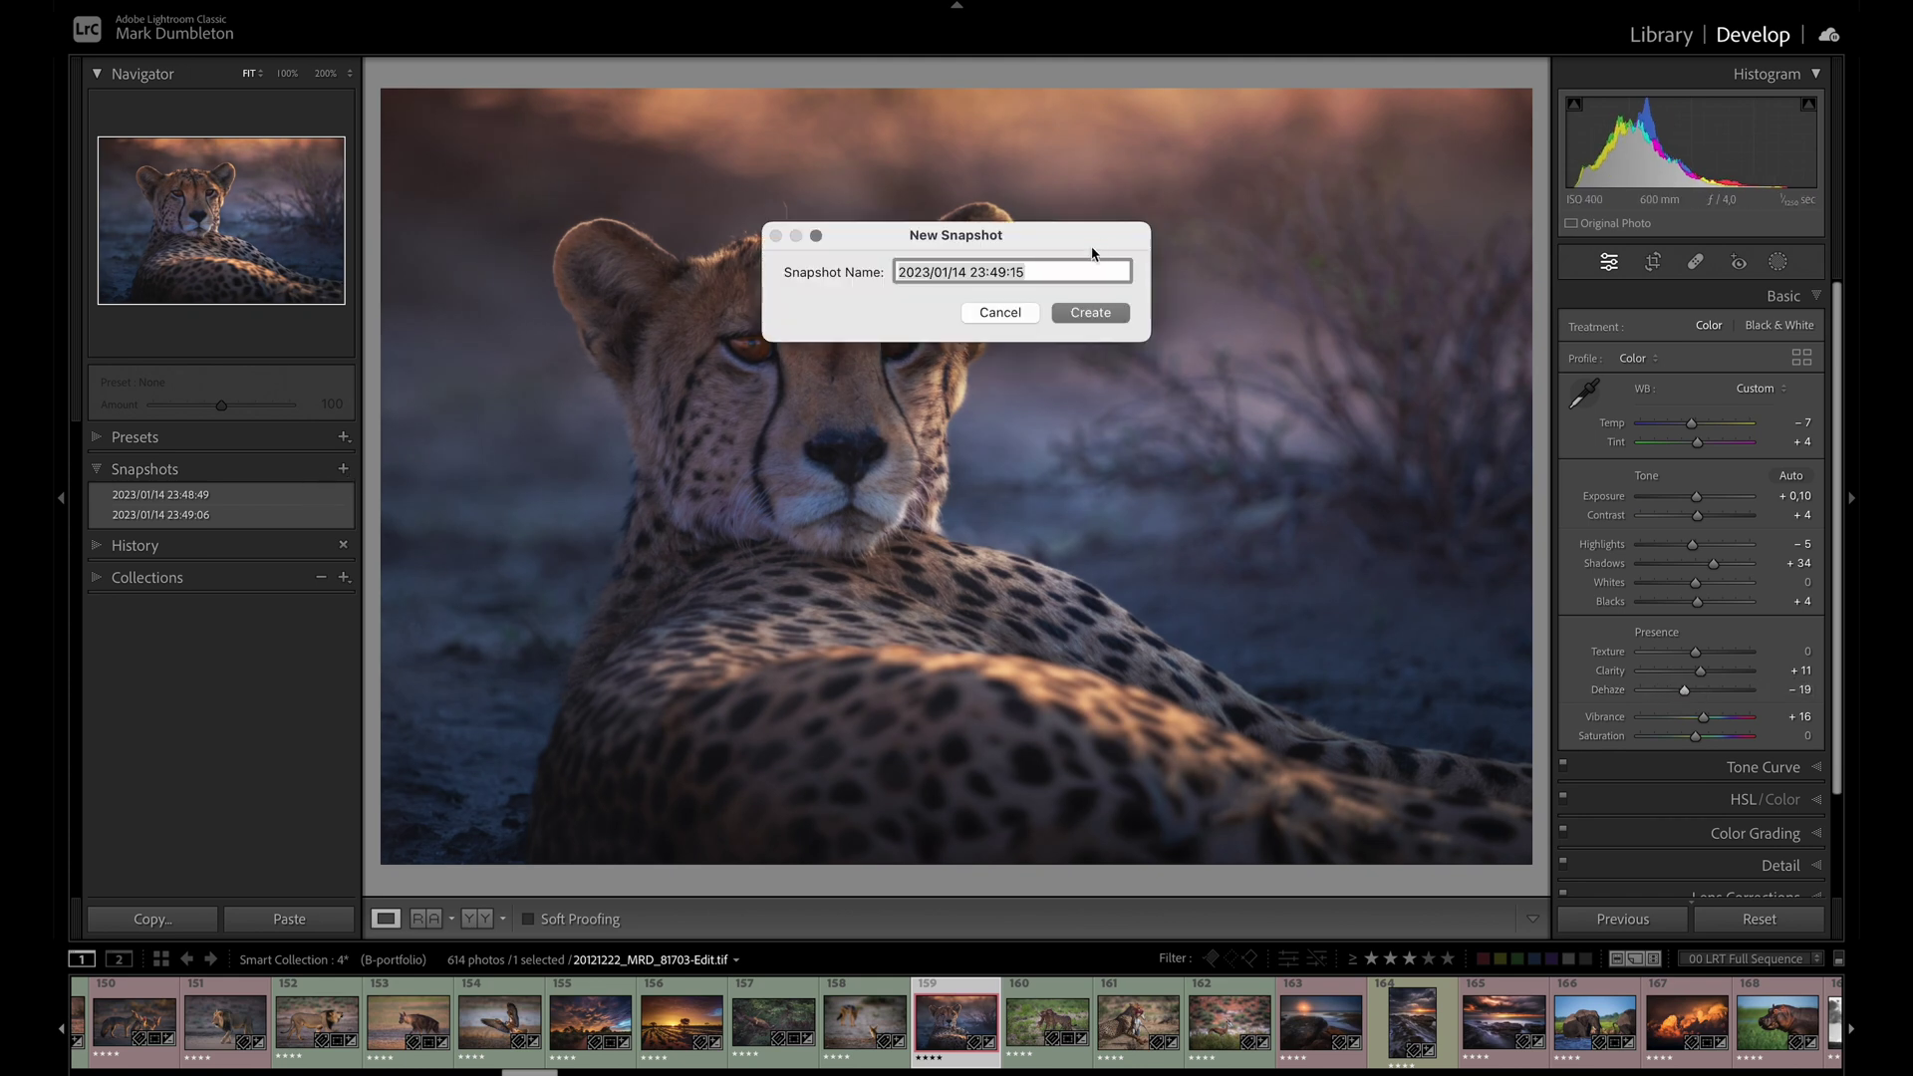
pyautogui.click(1086, 314)
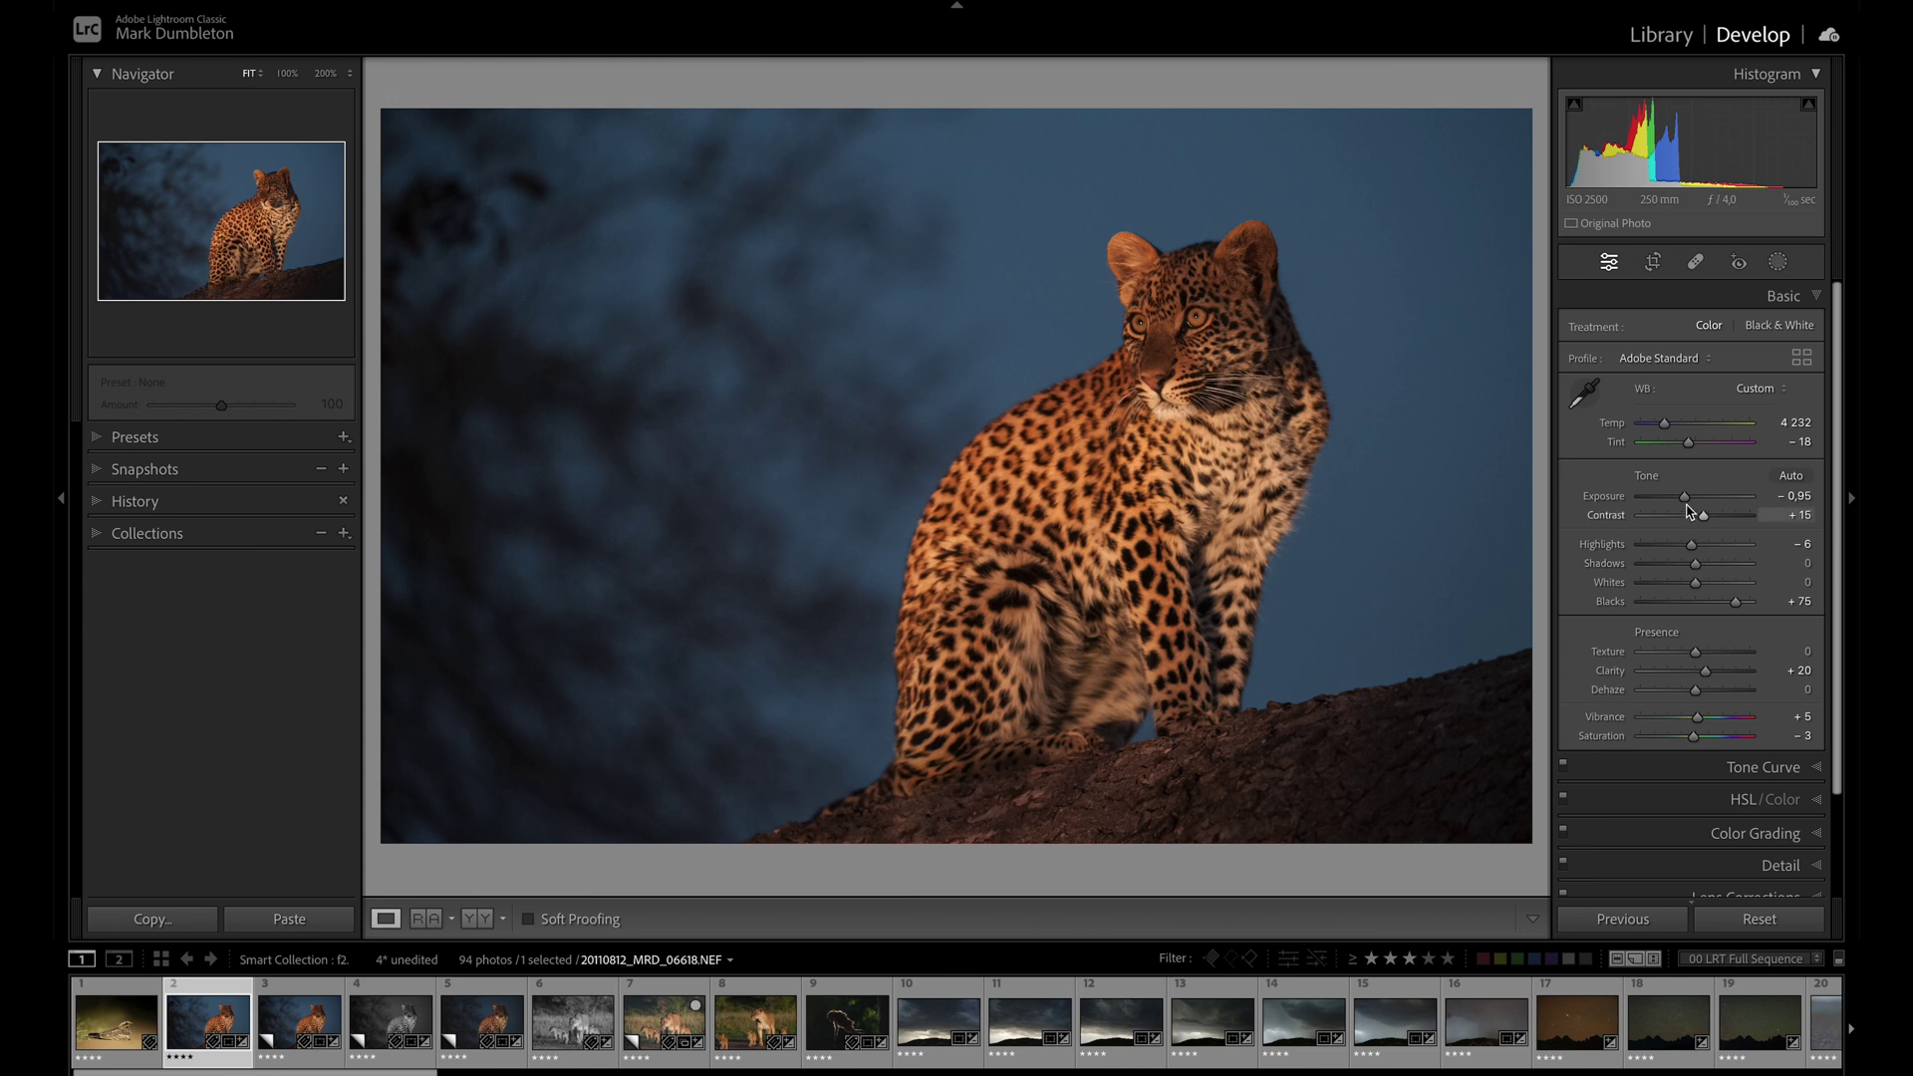
pyautogui.moveTo(1697, 501)
pyautogui.mouseDown()
pyautogui.moveTo(1673, 504)
pyautogui.moveTo(1695, 517)
pyautogui.mouseUp()
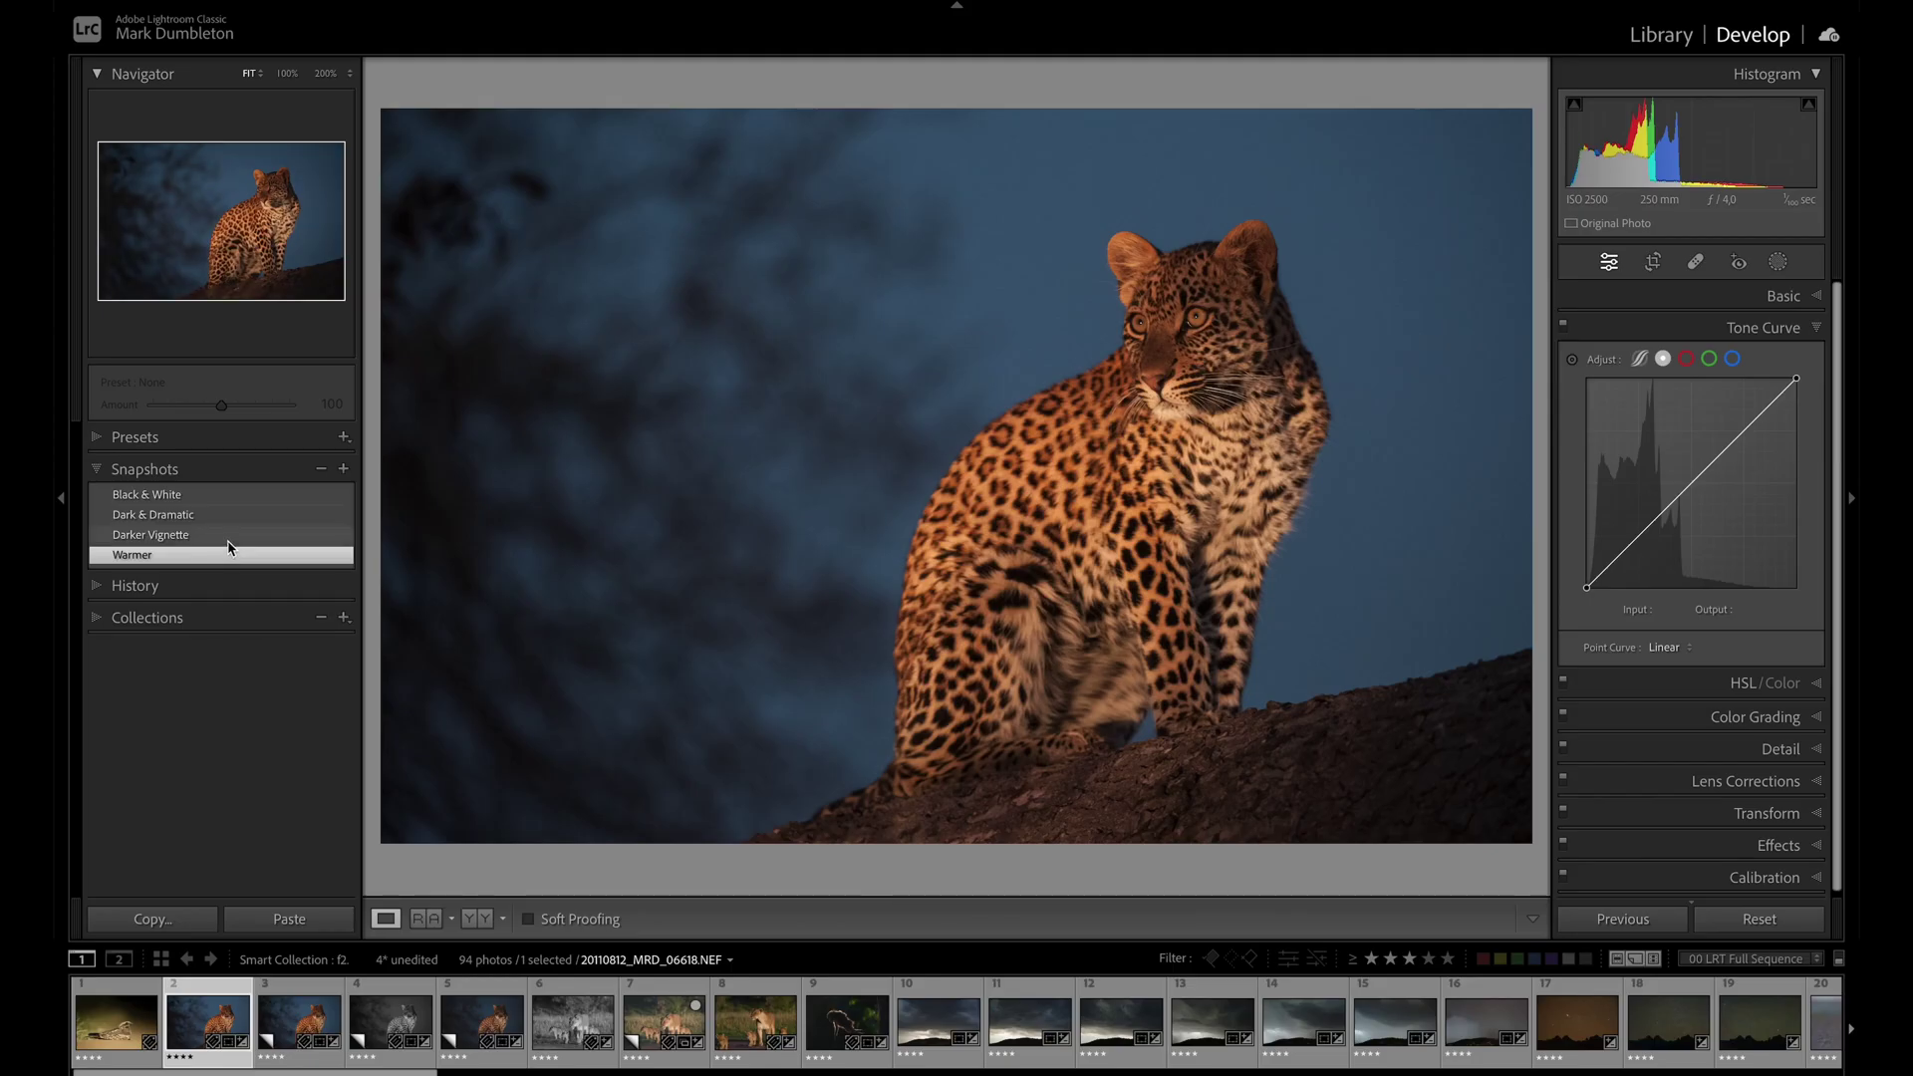
# Step: Preview the leopard's Darker Vignette, Dark & Dramatic, Black & White and Warmer snapshots
pyautogui.click(228, 540)
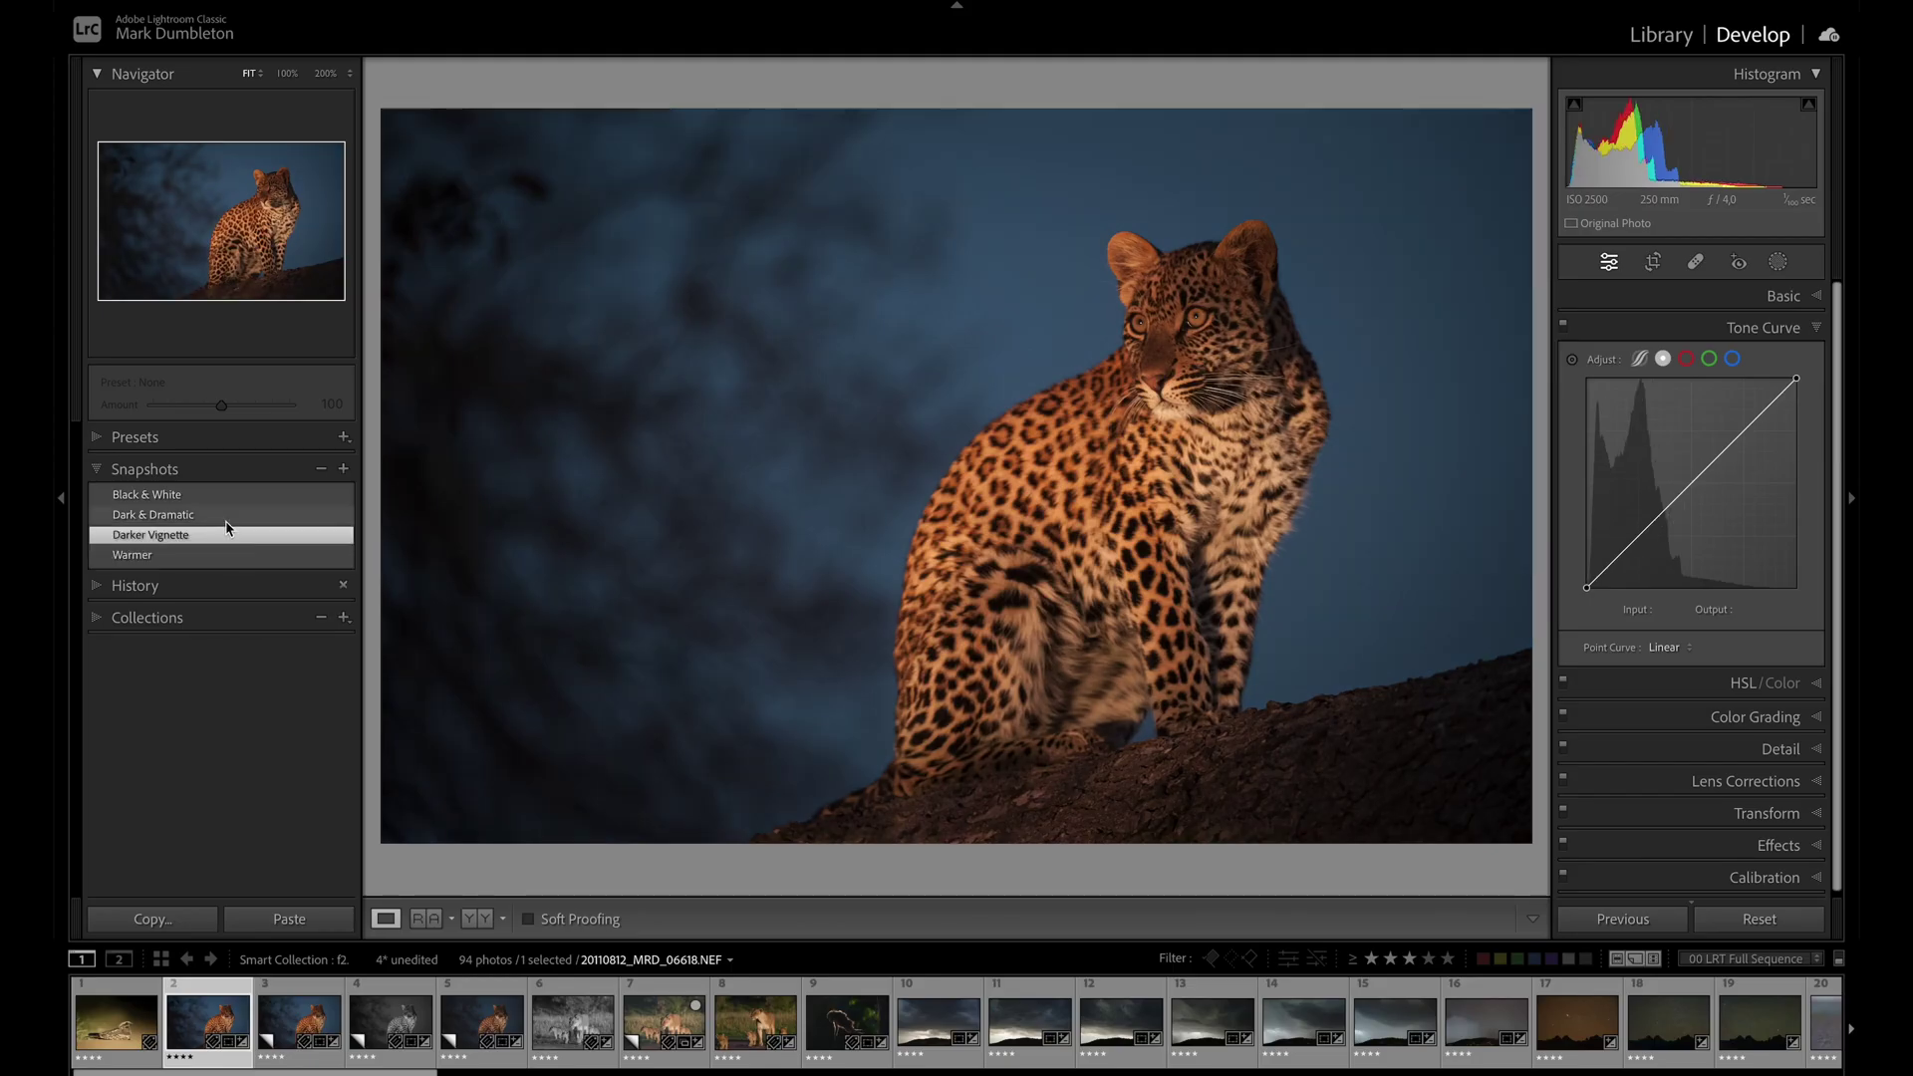
pyautogui.click(228, 514)
pyautogui.click(228, 496)
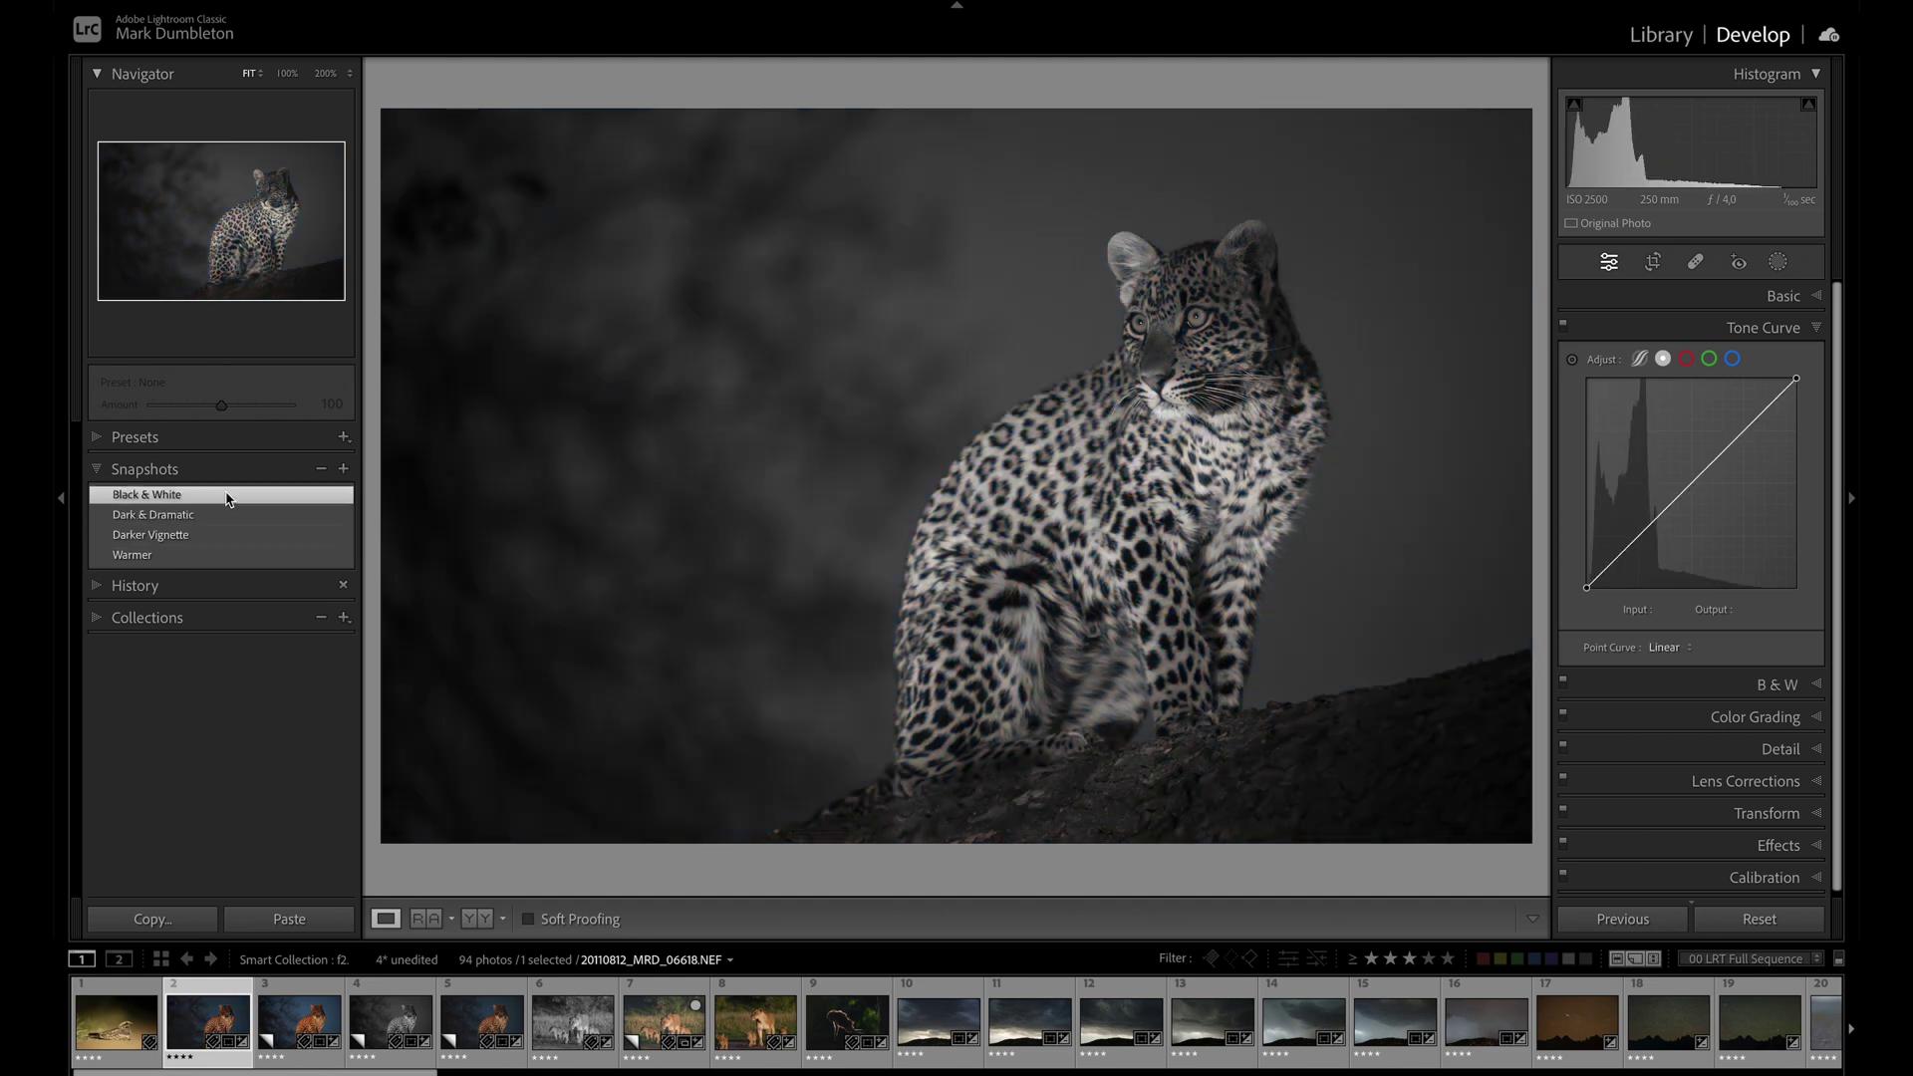
pyautogui.click(230, 516)
pyautogui.click(245, 553)
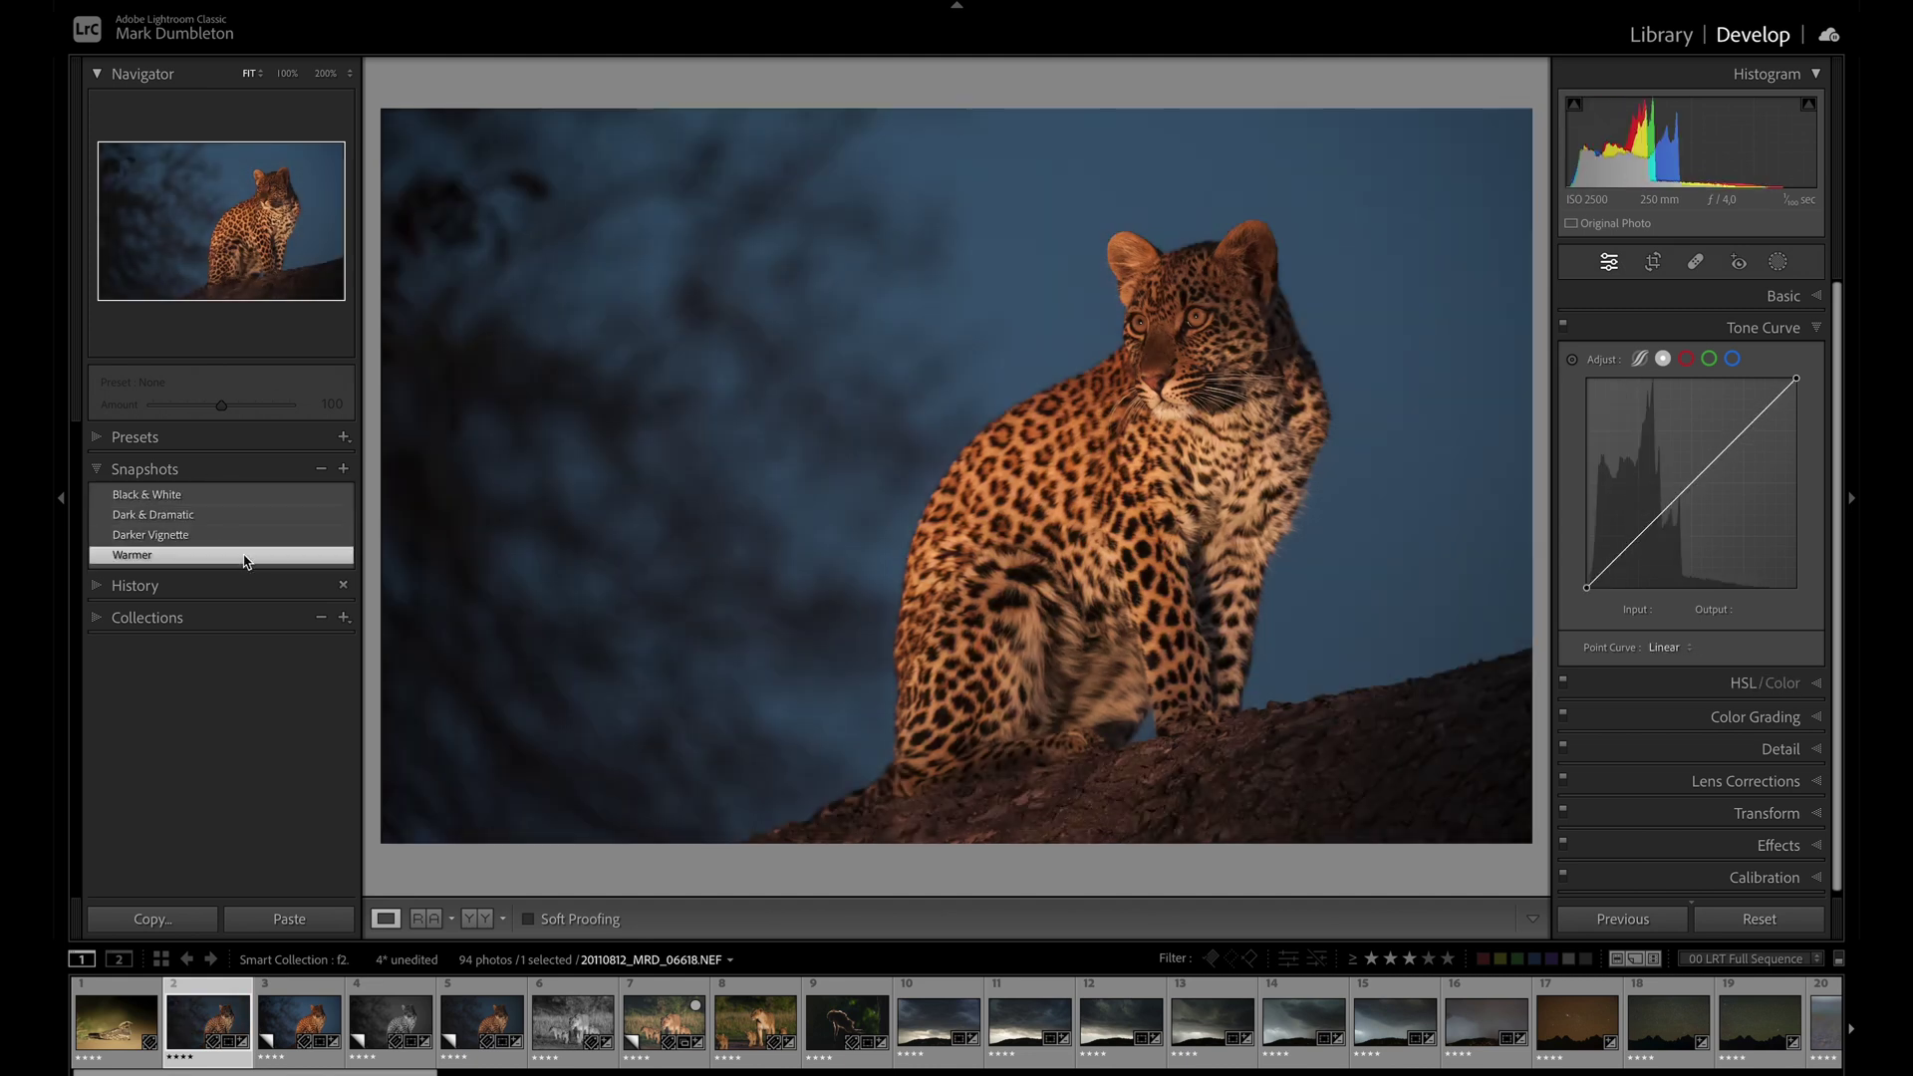
pyautogui.click(255, 540)
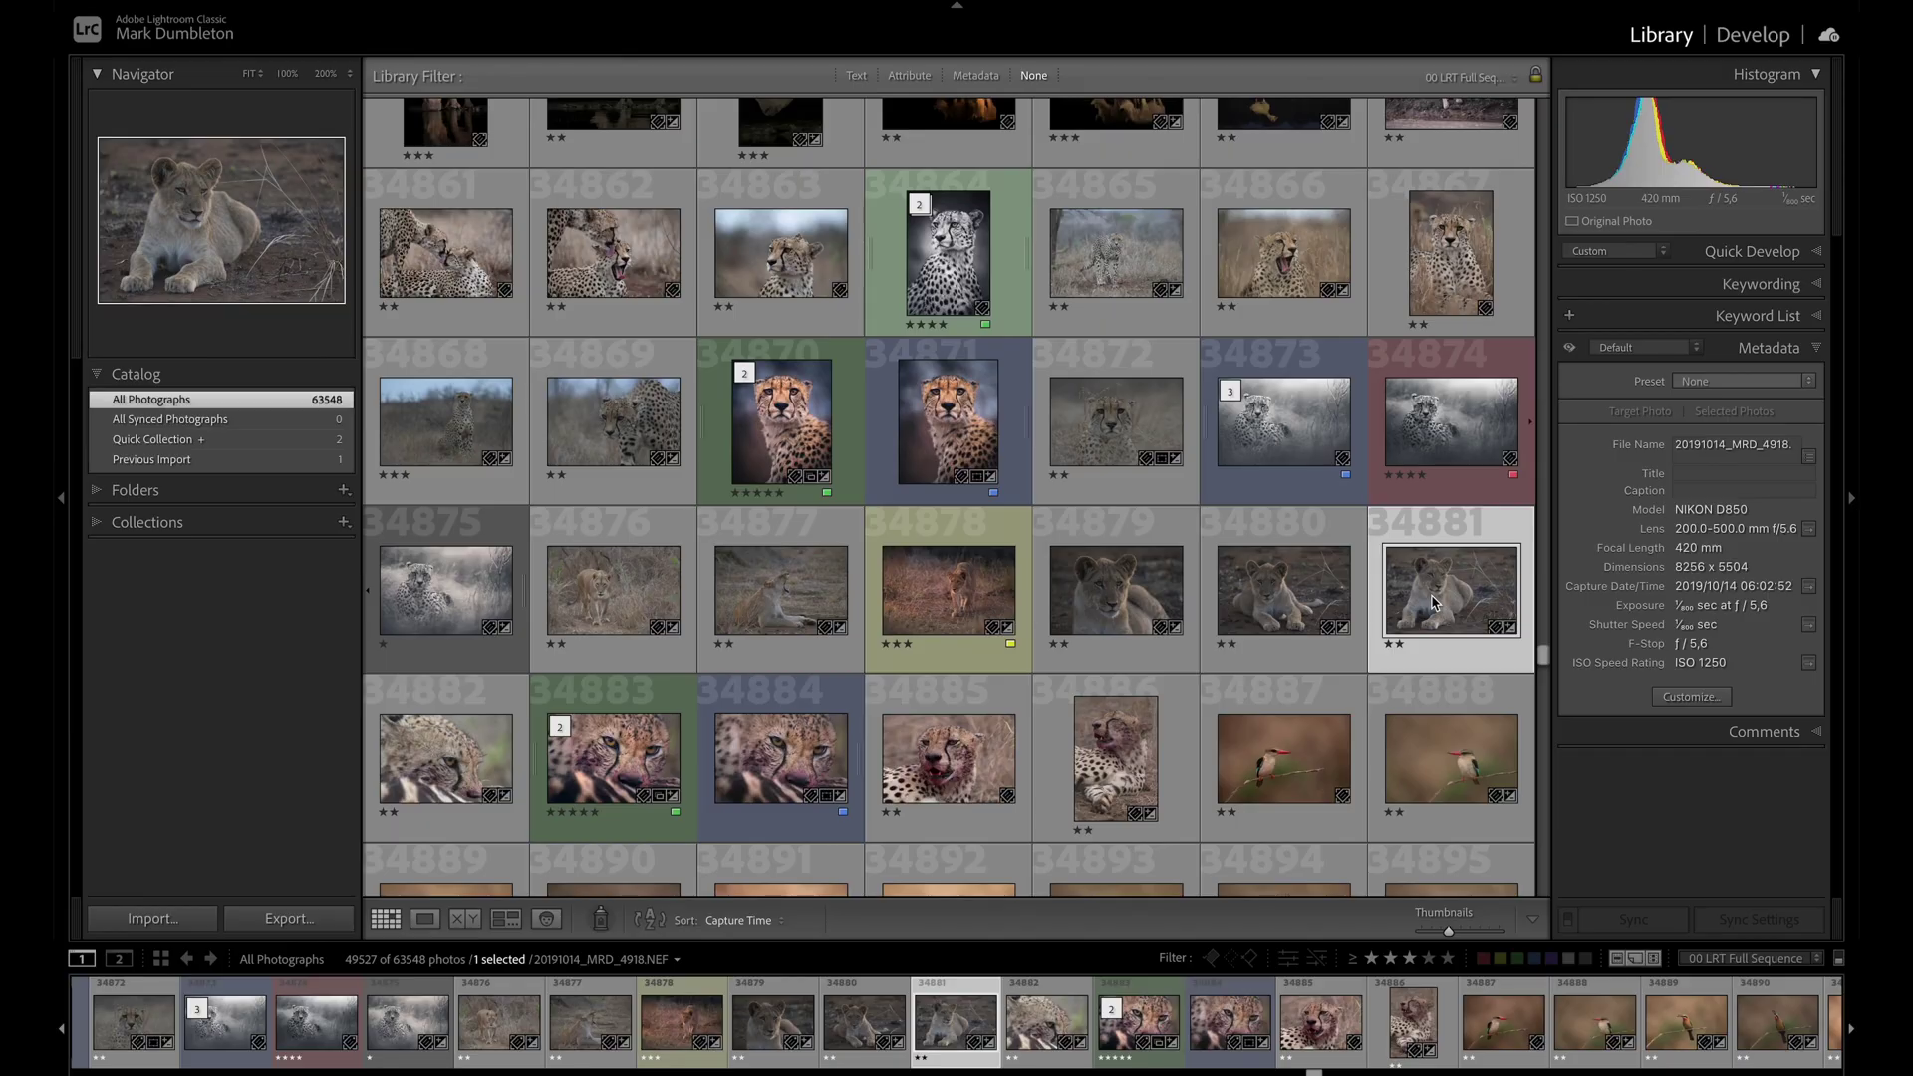
# Step: Edit the lion cub photo in Develop to Exposure −1.15, Whites +52 and Blacks +12
pyautogui.click(1753, 36)
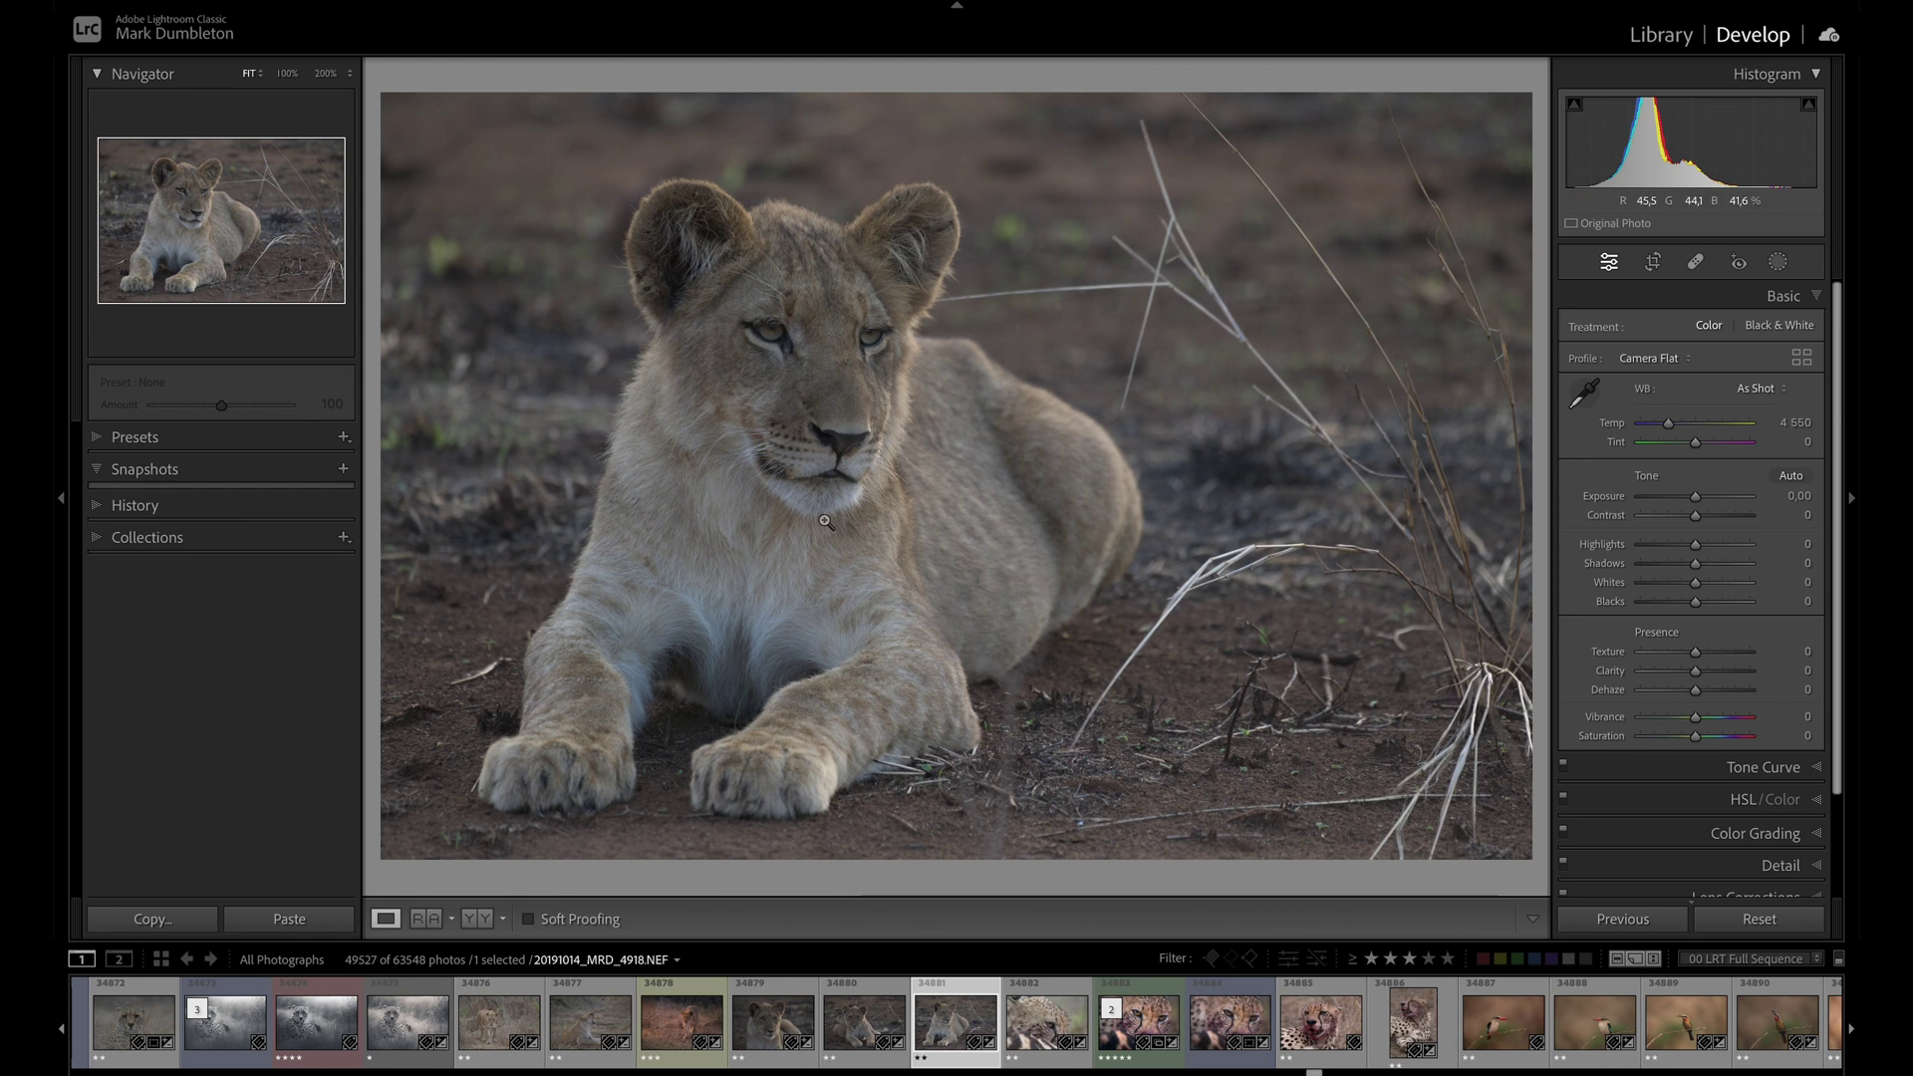
pyautogui.moveTo(1692, 496); pyautogui.dragTo(1681, 496)
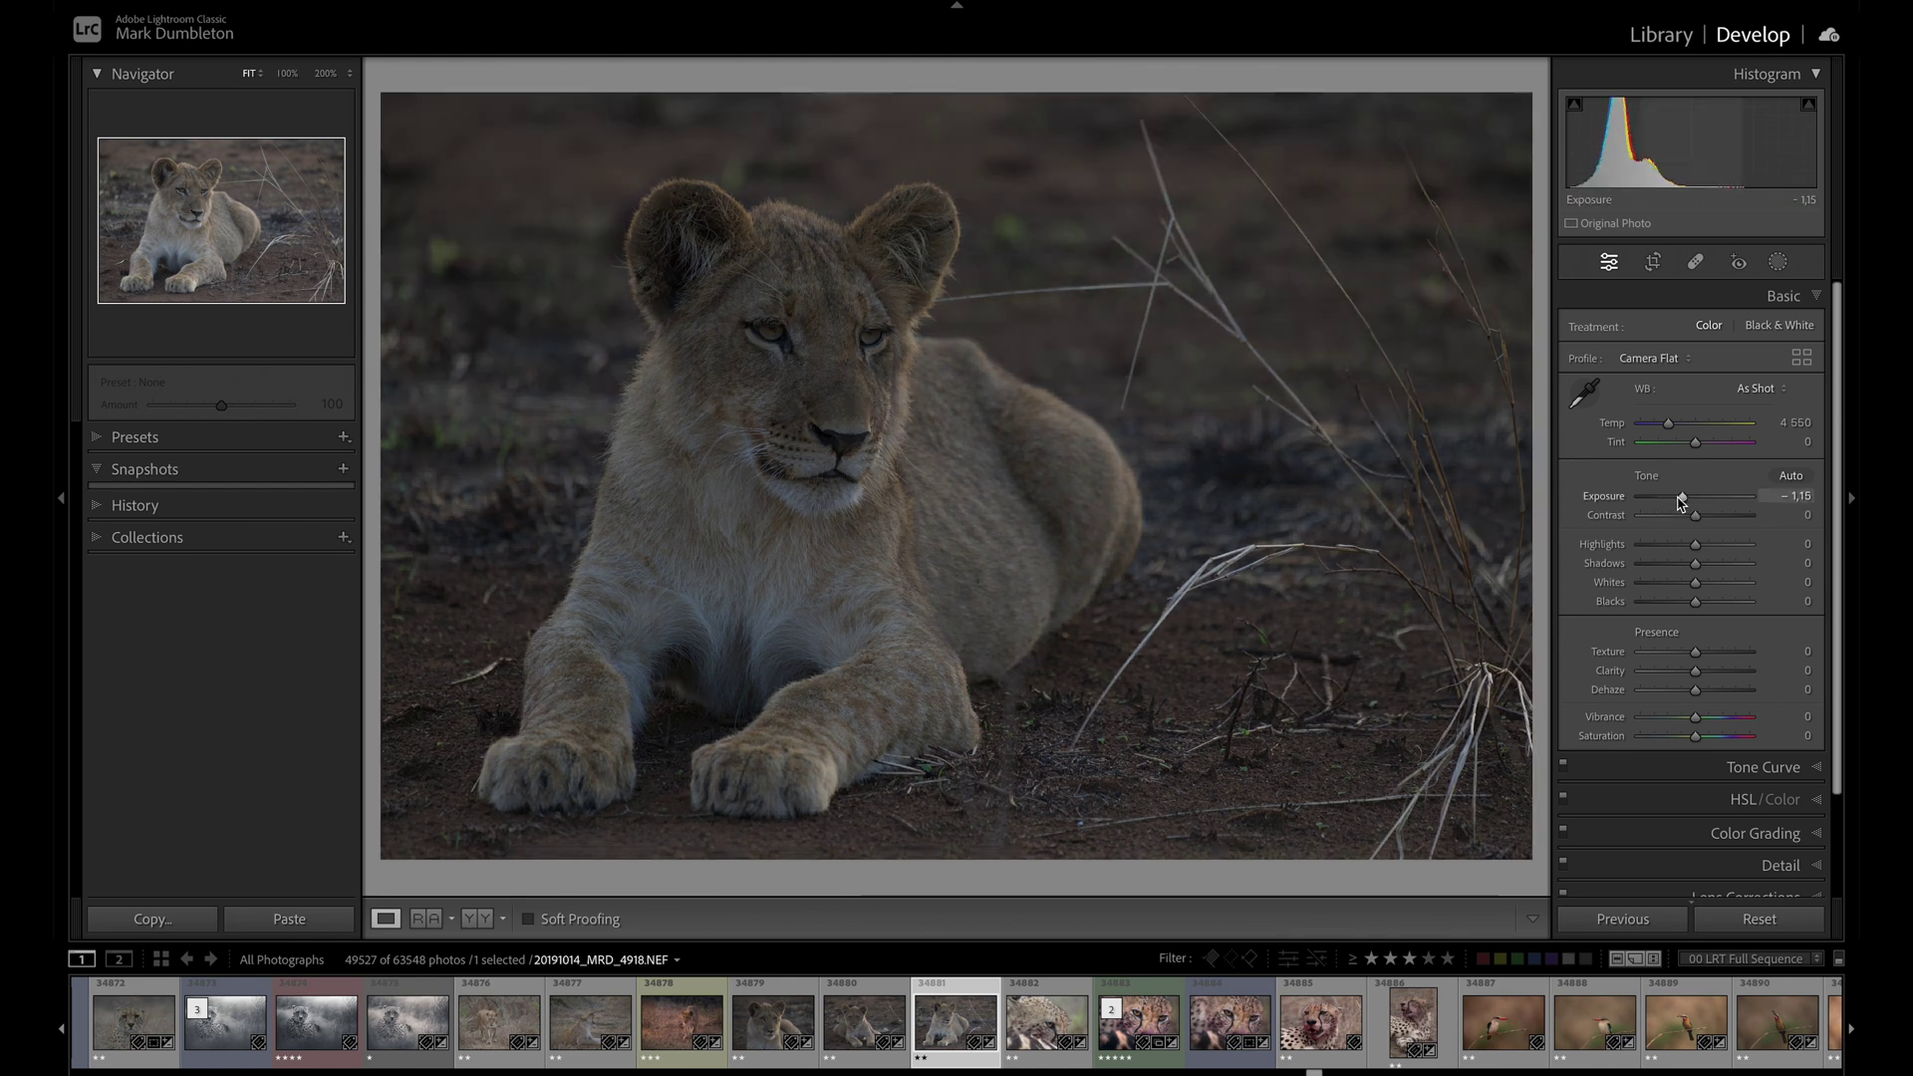
pyautogui.moveTo(1703, 591); pyautogui.dragTo(1724, 588)
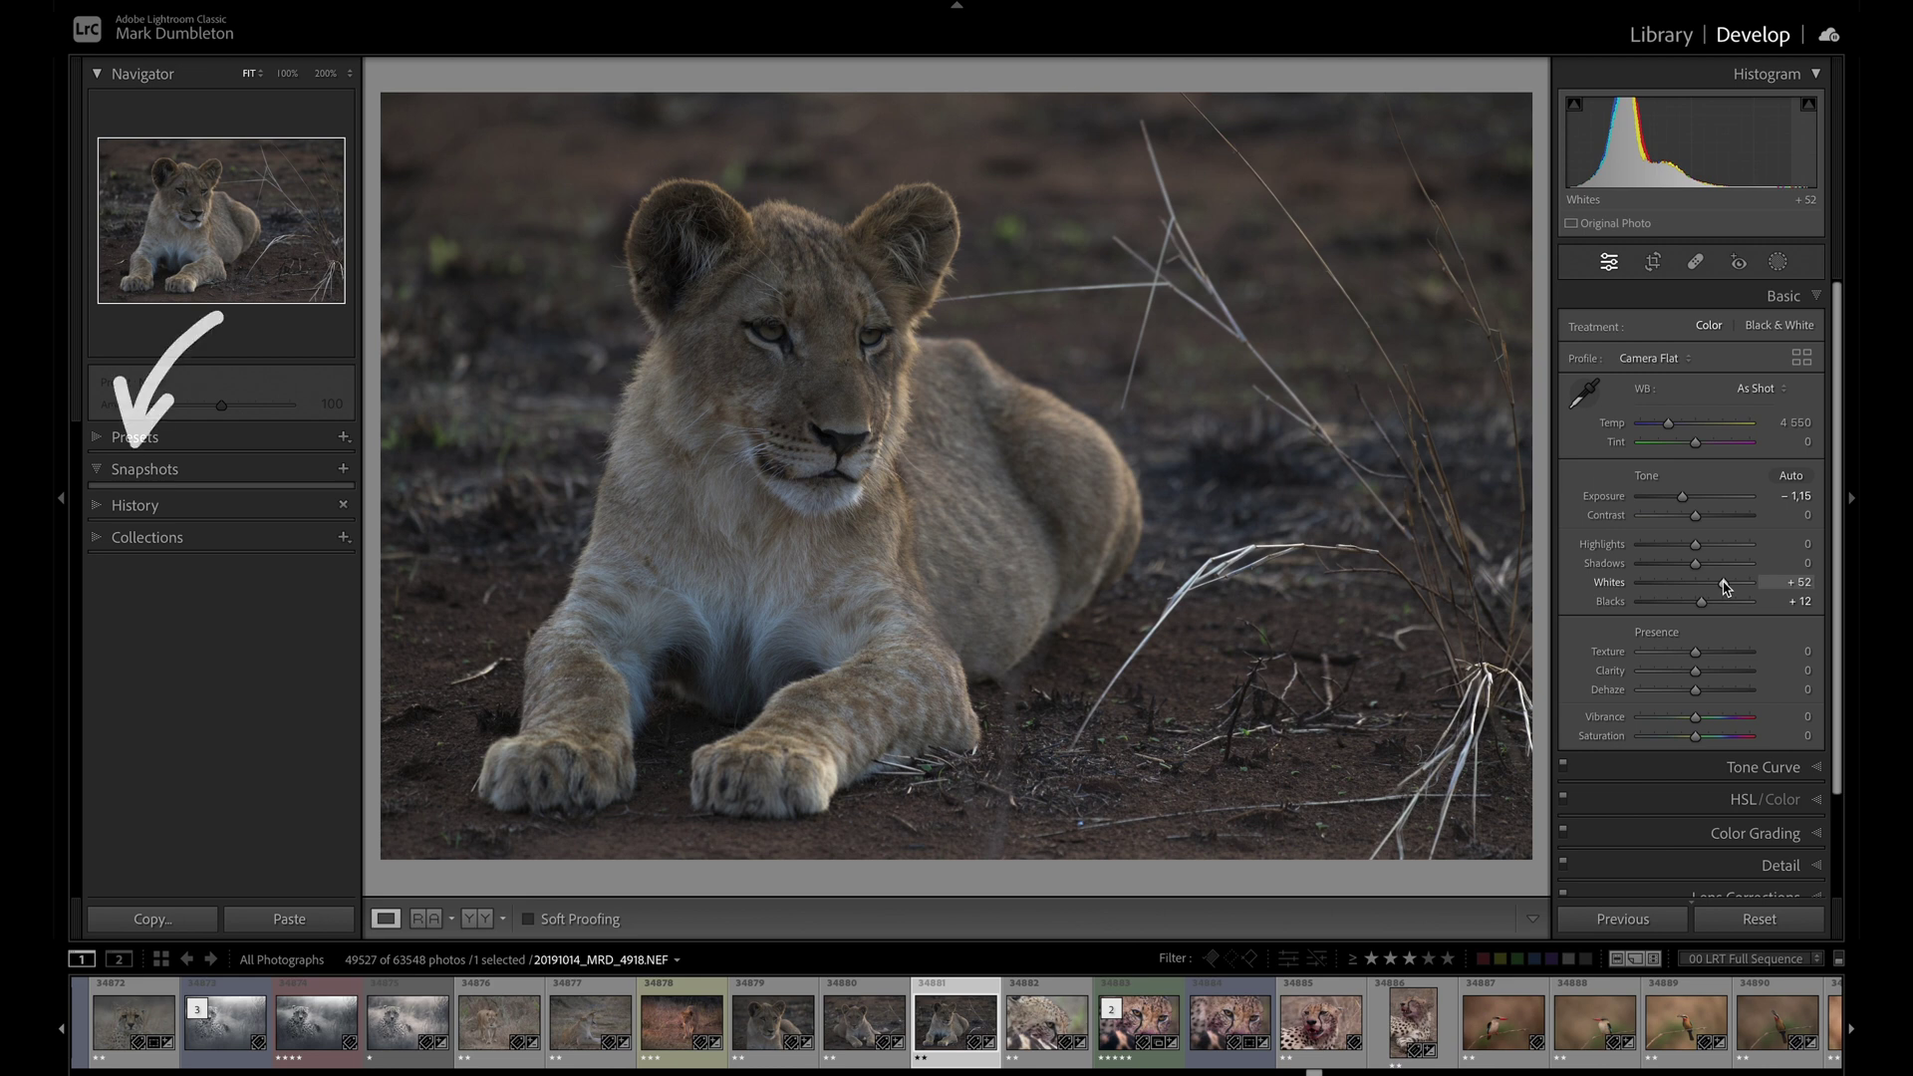
# Step: Save the current edit as a snapshot named '1'
pyautogui.click(343, 468)
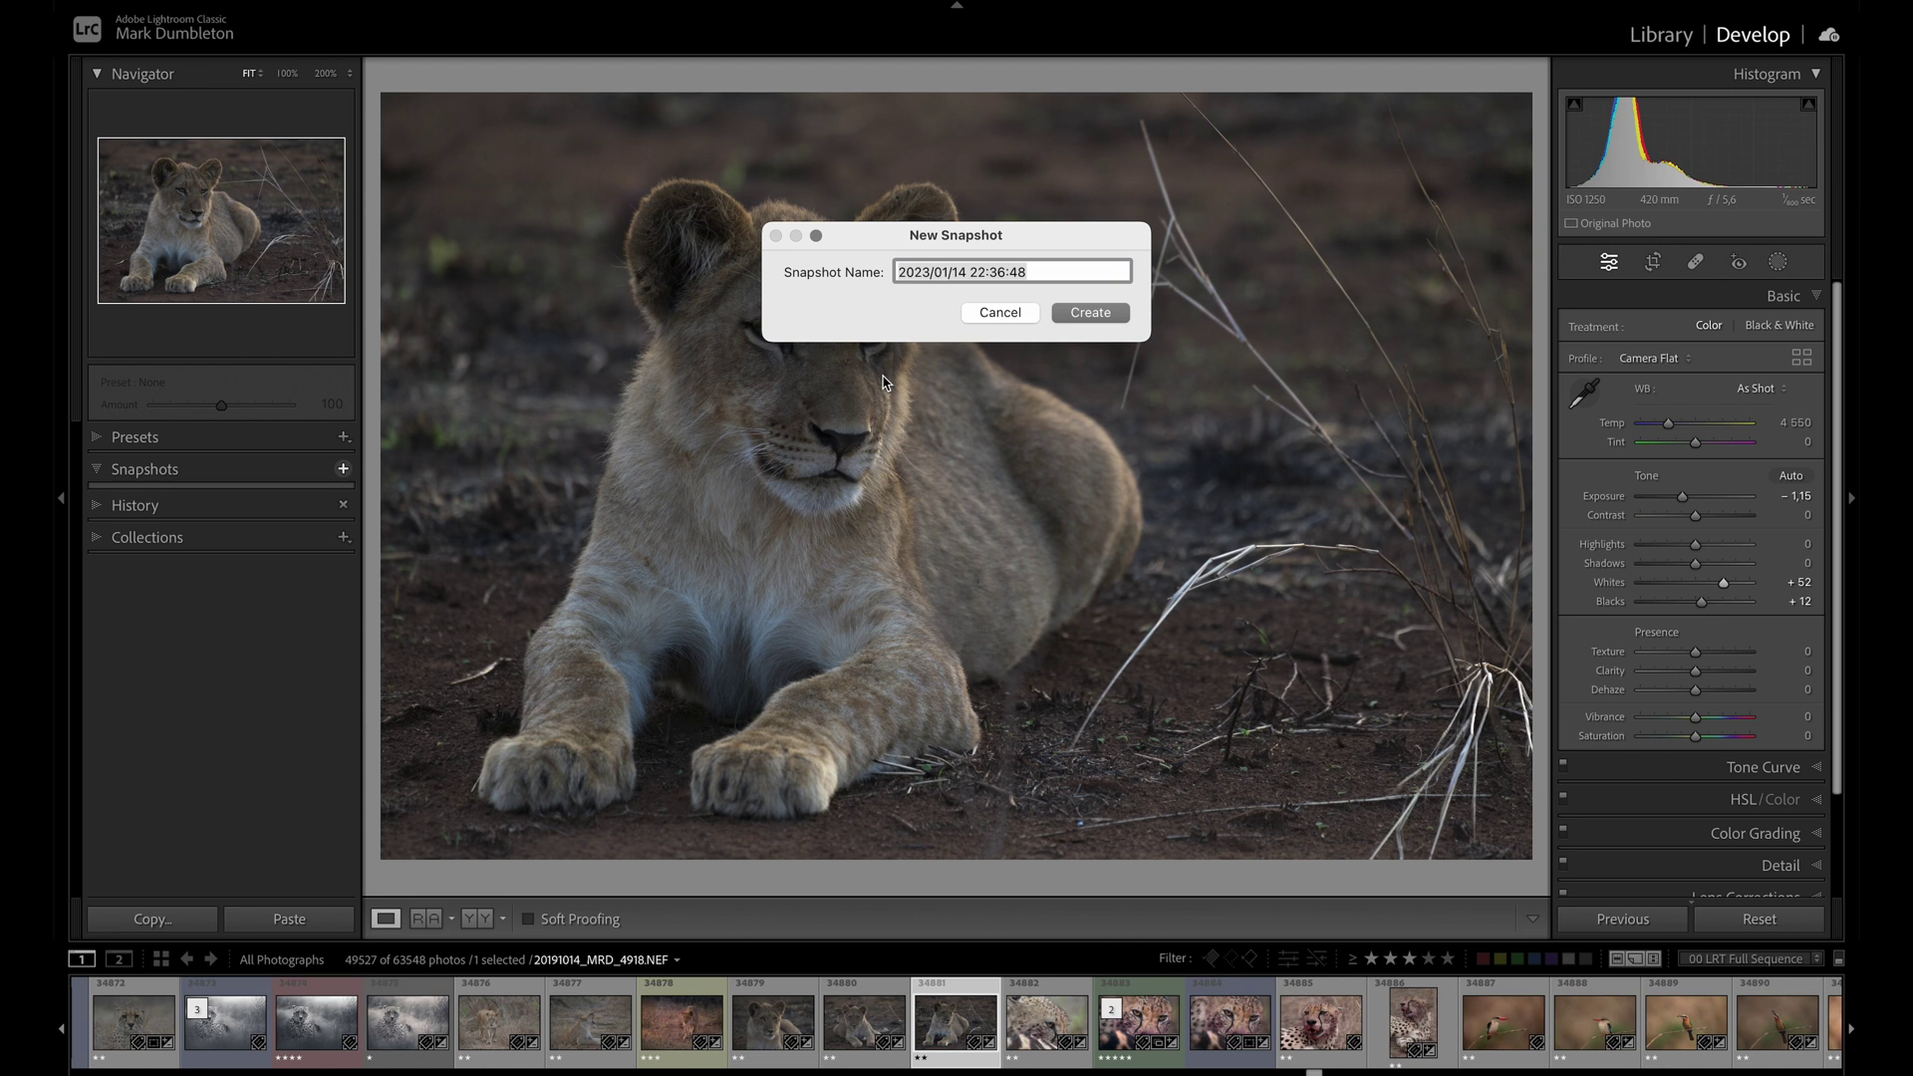
pyautogui.write('1')
pyautogui.press('Return')
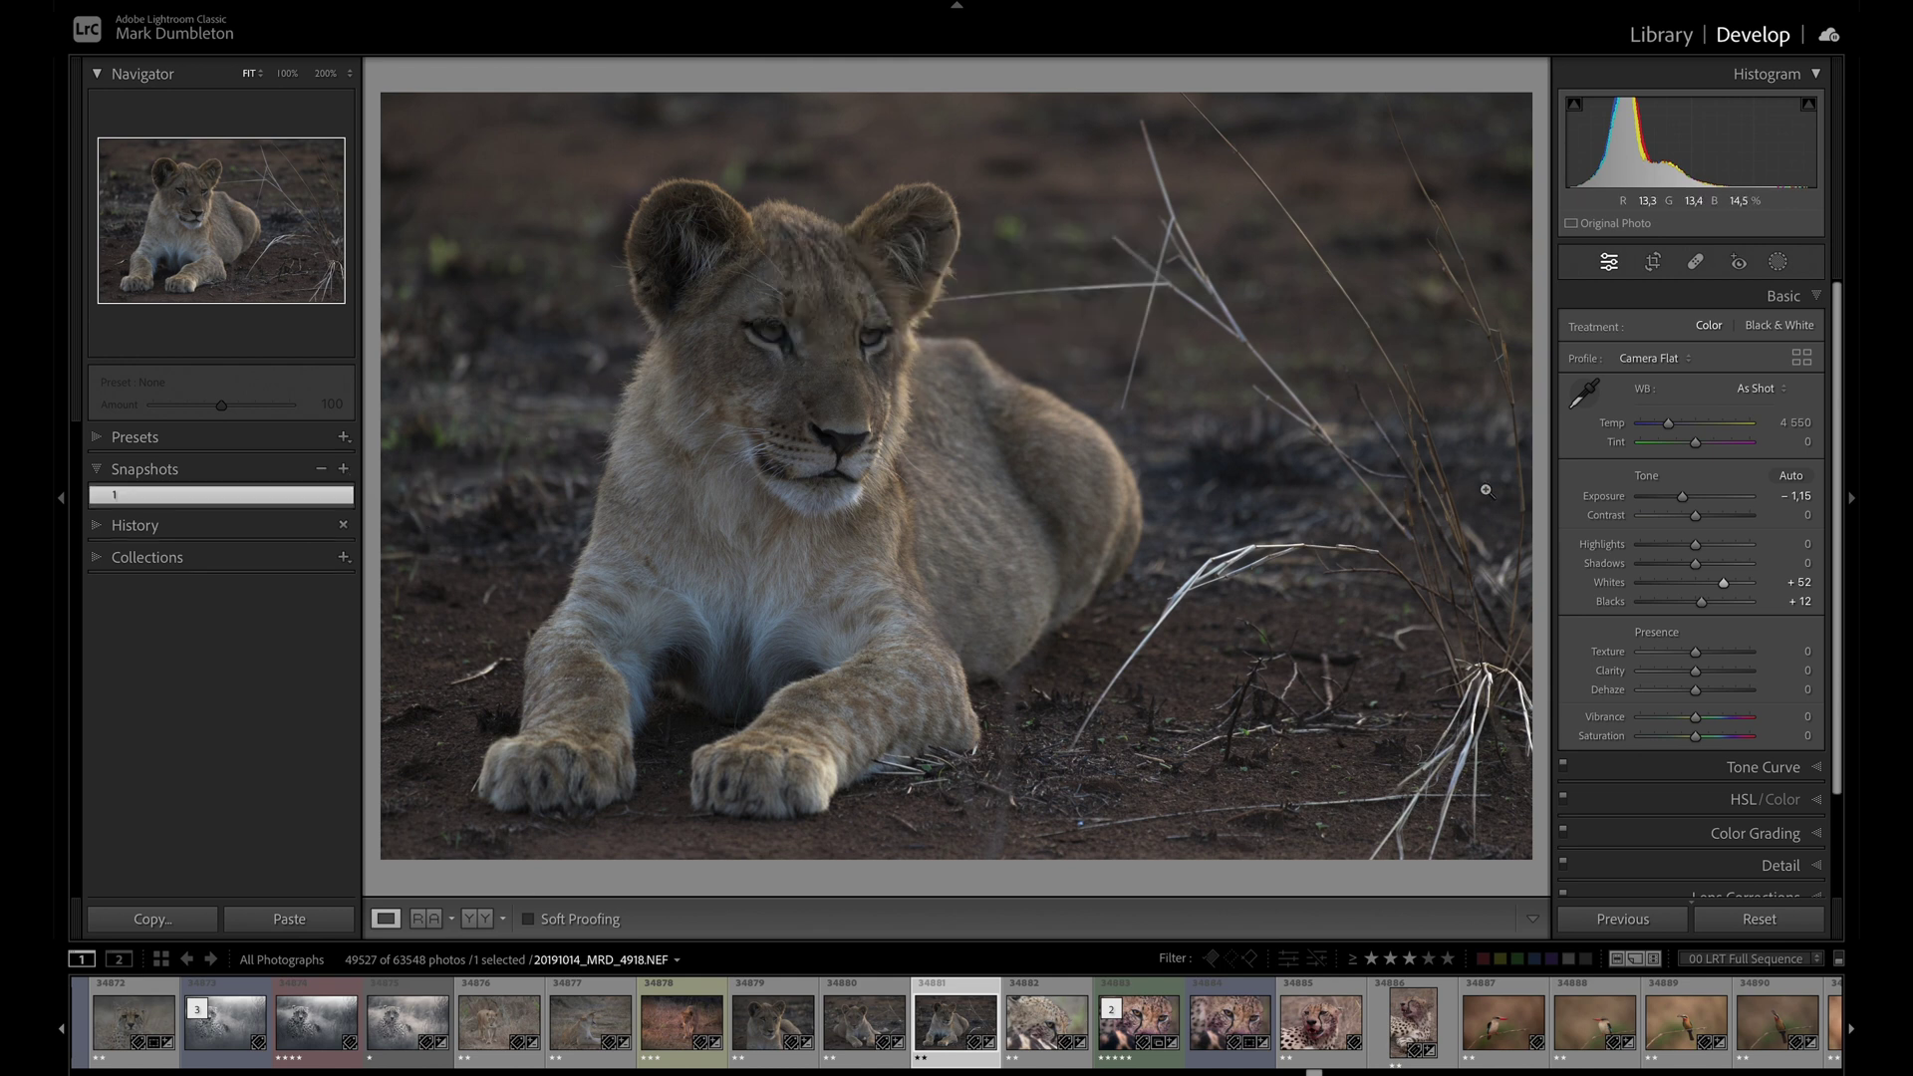
# Step: Set the lion cub photo to Exposure −0.75, Temp 4030 and Clarity +26
pyautogui.click(1686, 496)
pyautogui.moveTo(1669, 424); pyautogui.dragTo(1697, 446)
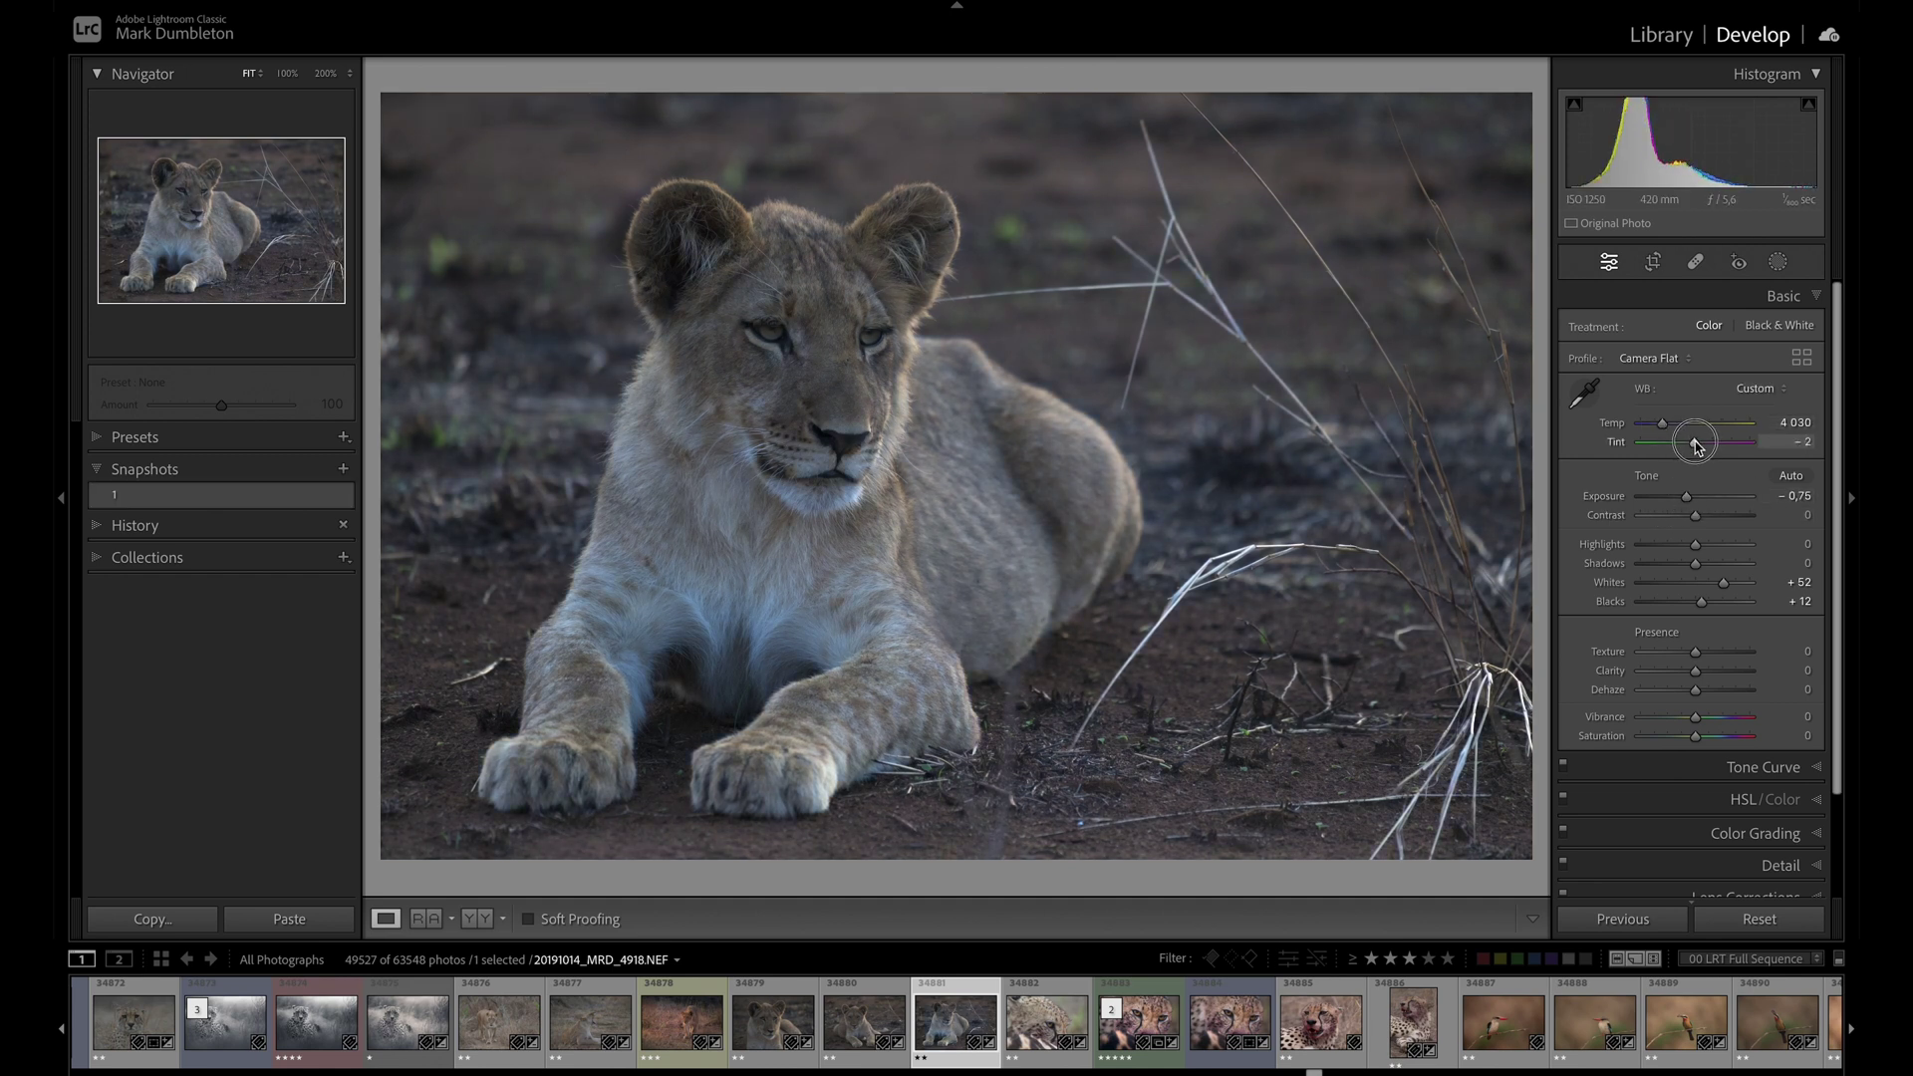
pyautogui.moveTo(1694, 671); pyautogui.dragTo(1709, 670)
# Step: Save new snapshots named 6, 7 and 8 using Ctrl+N
pyautogui.hotkey('ctrl', 'n')
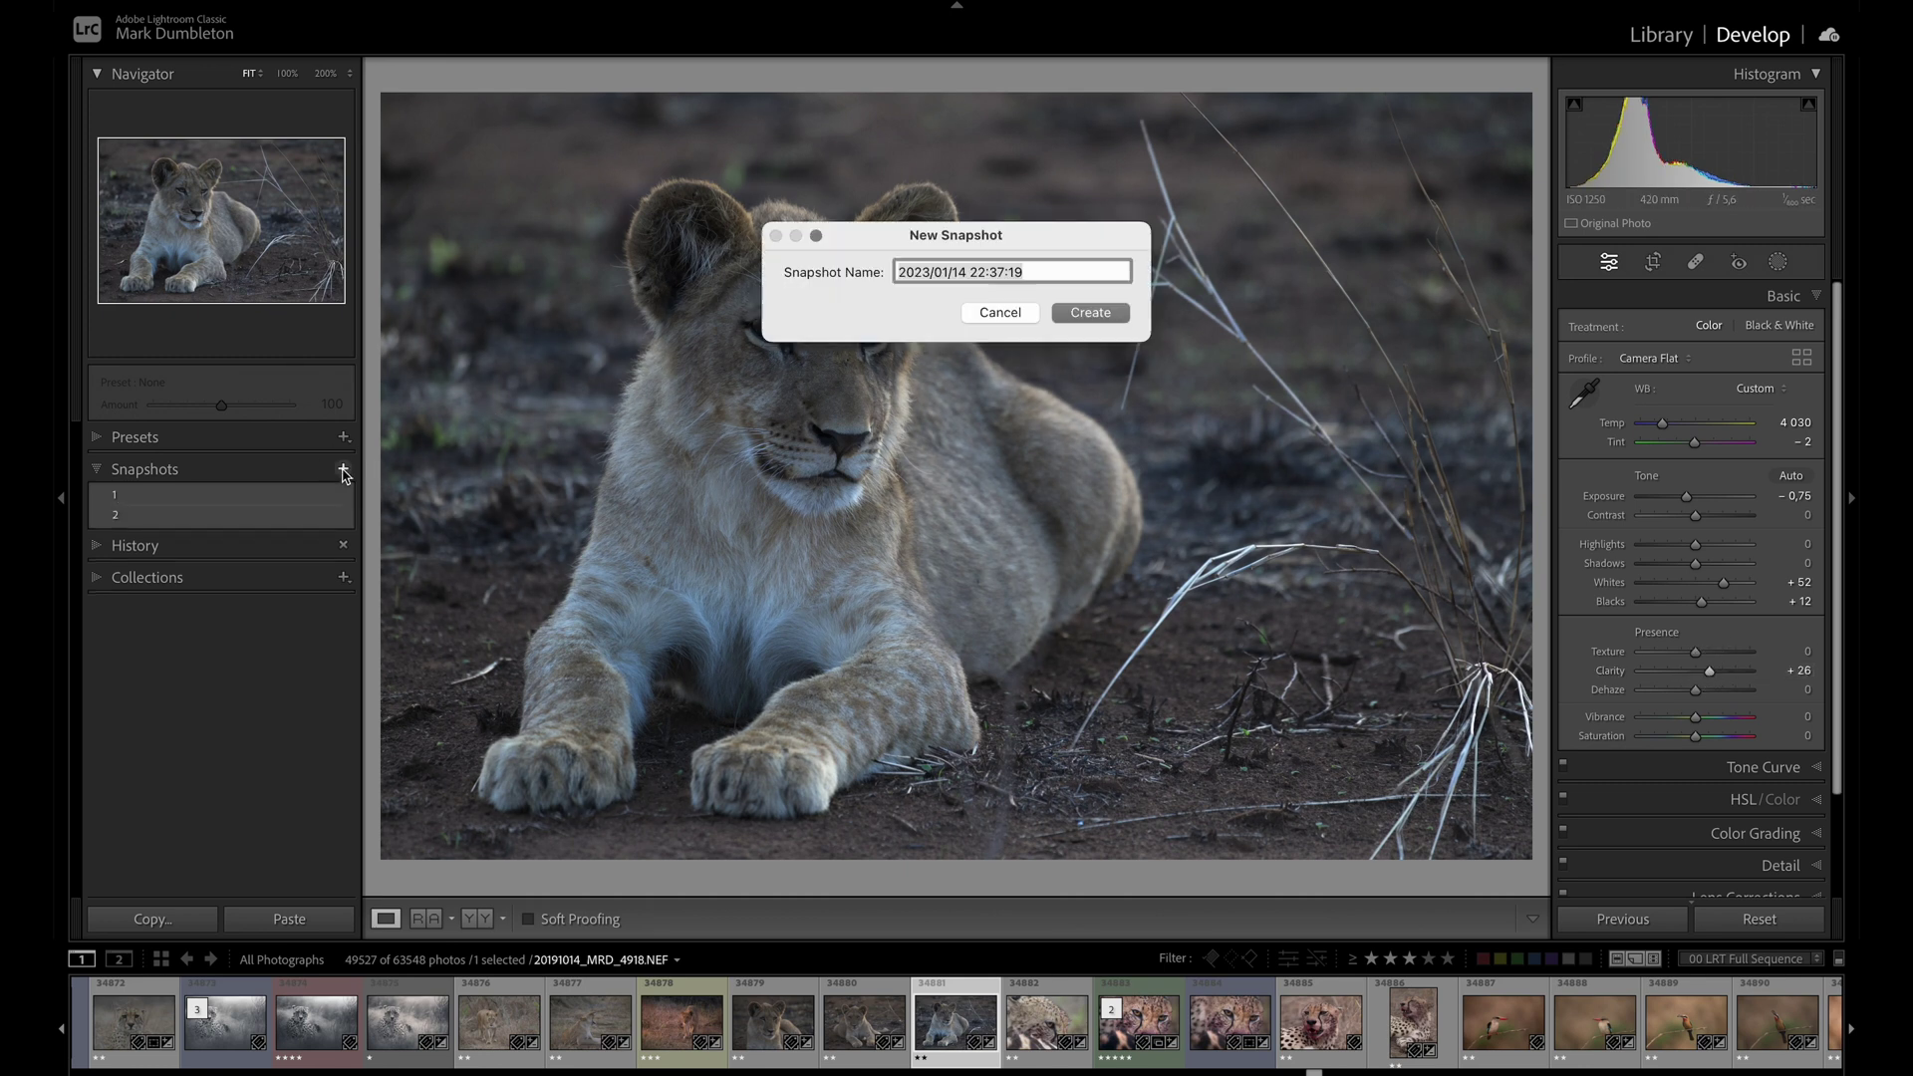
pyautogui.write('6')
pyautogui.press('Return')
pyautogui.hotkey('ctrl', 'n')
pyautogui.write('7')
pyautogui.press('Return')
pyautogui.hotkey('ctrl', 'n')
pyautogui.write('8')
pyautogui.press('Return')
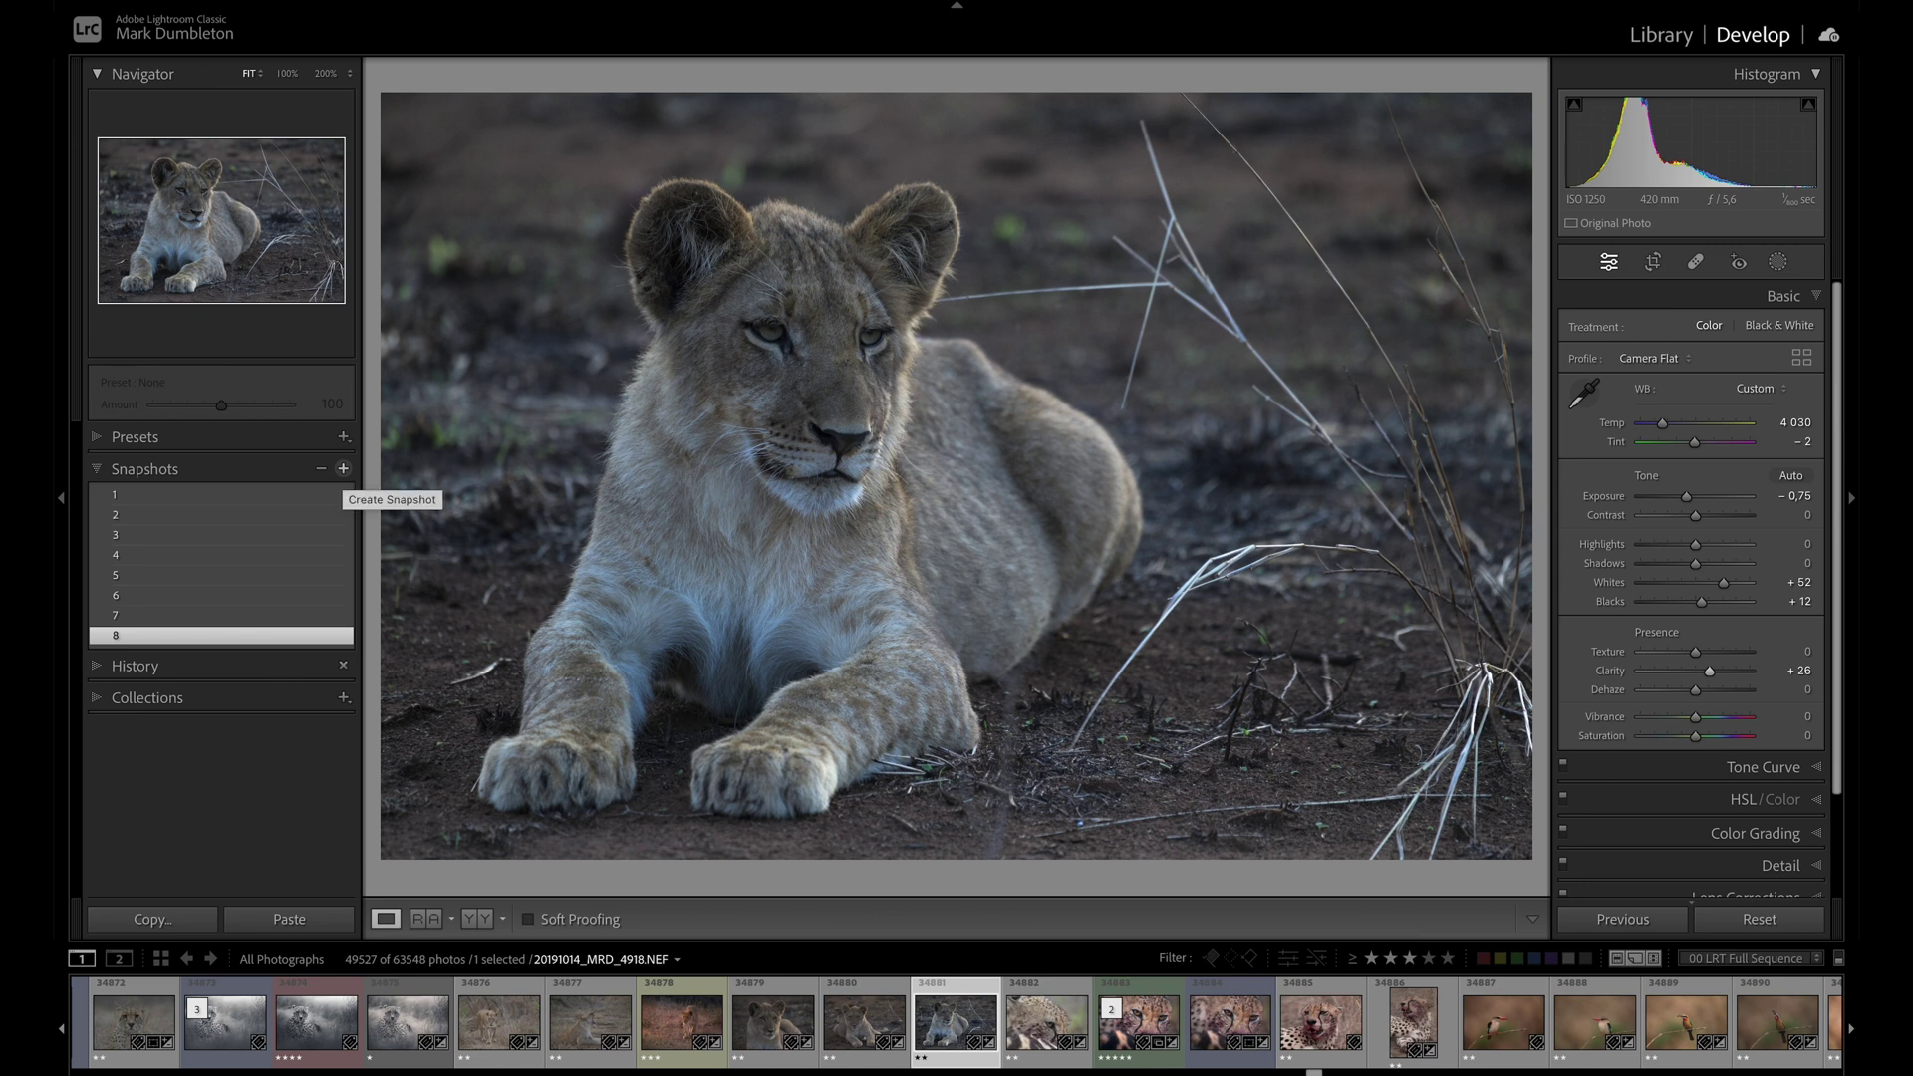
# Step: Compare the lion cub's snapshots 2 and 1 by switching between them
pyautogui.click(195, 525)
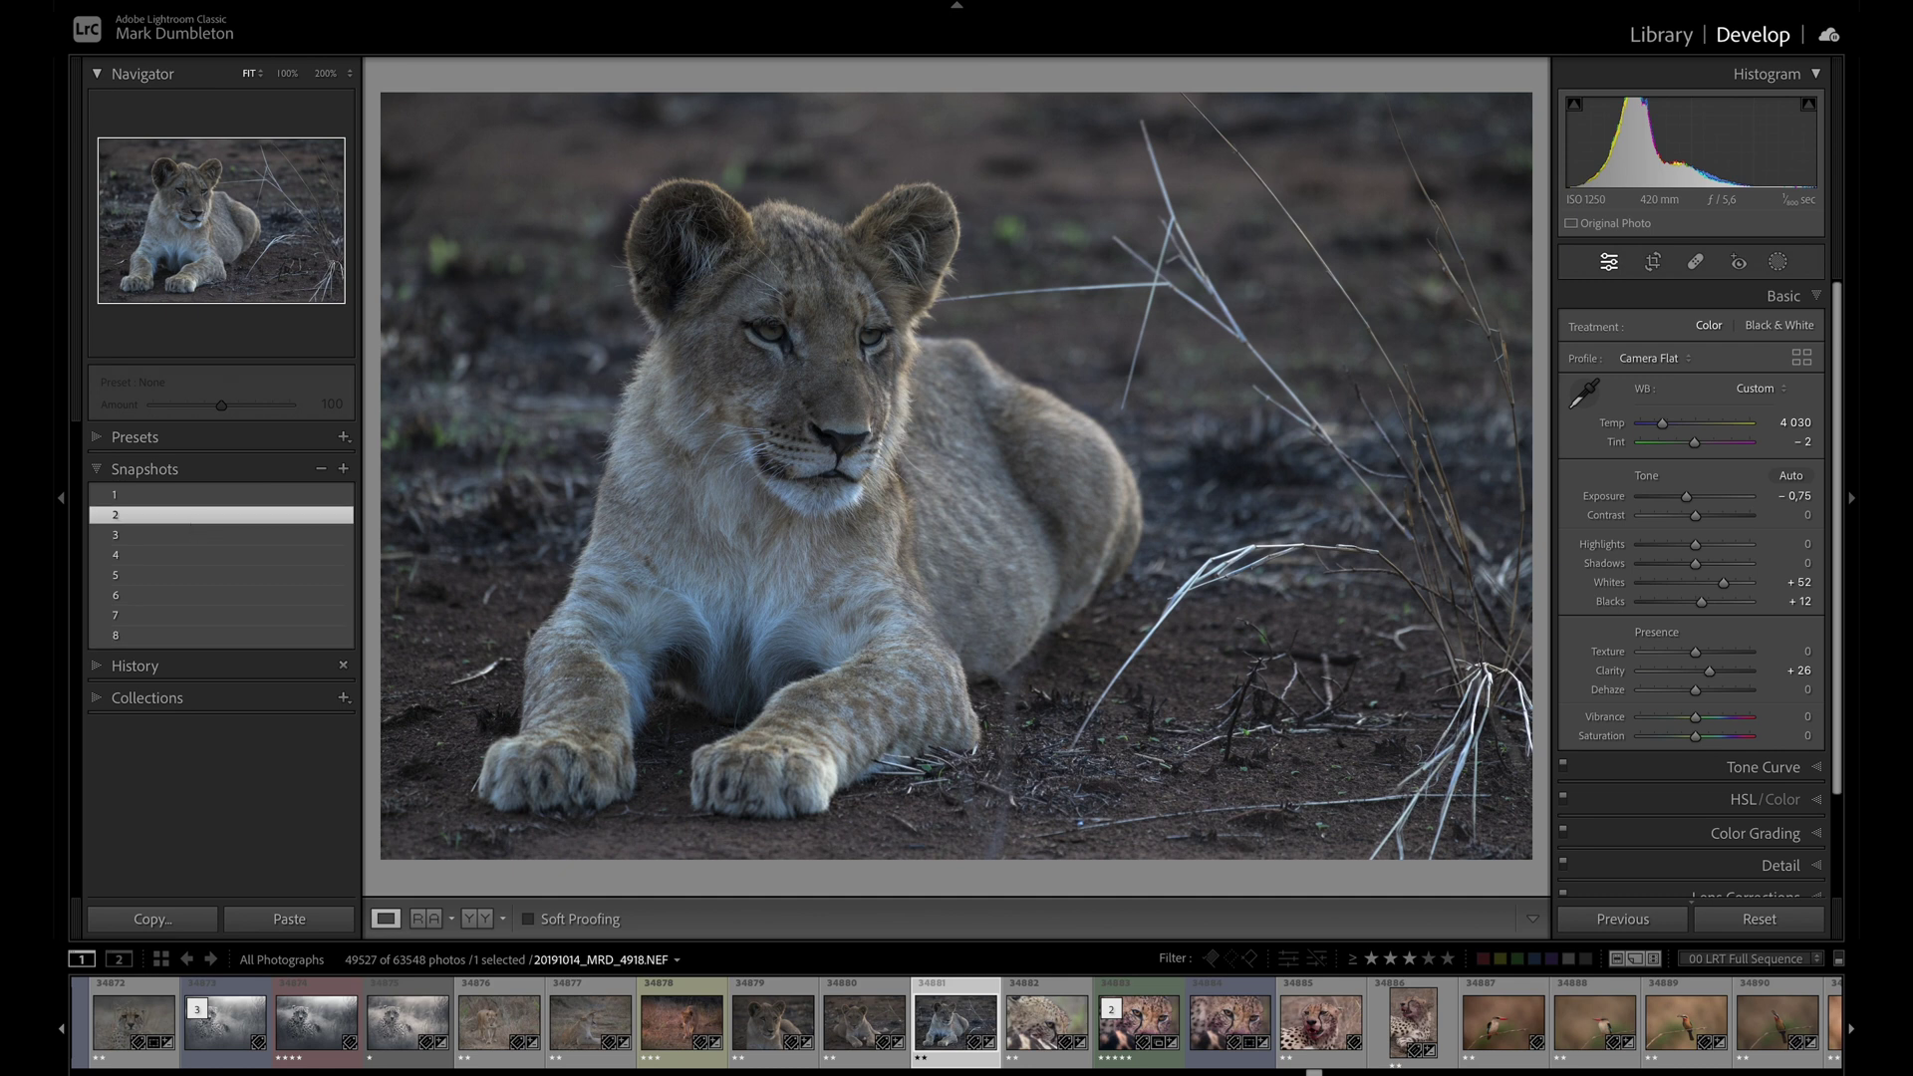
pyautogui.click(209, 495)
pyautogui.click(214, 517)
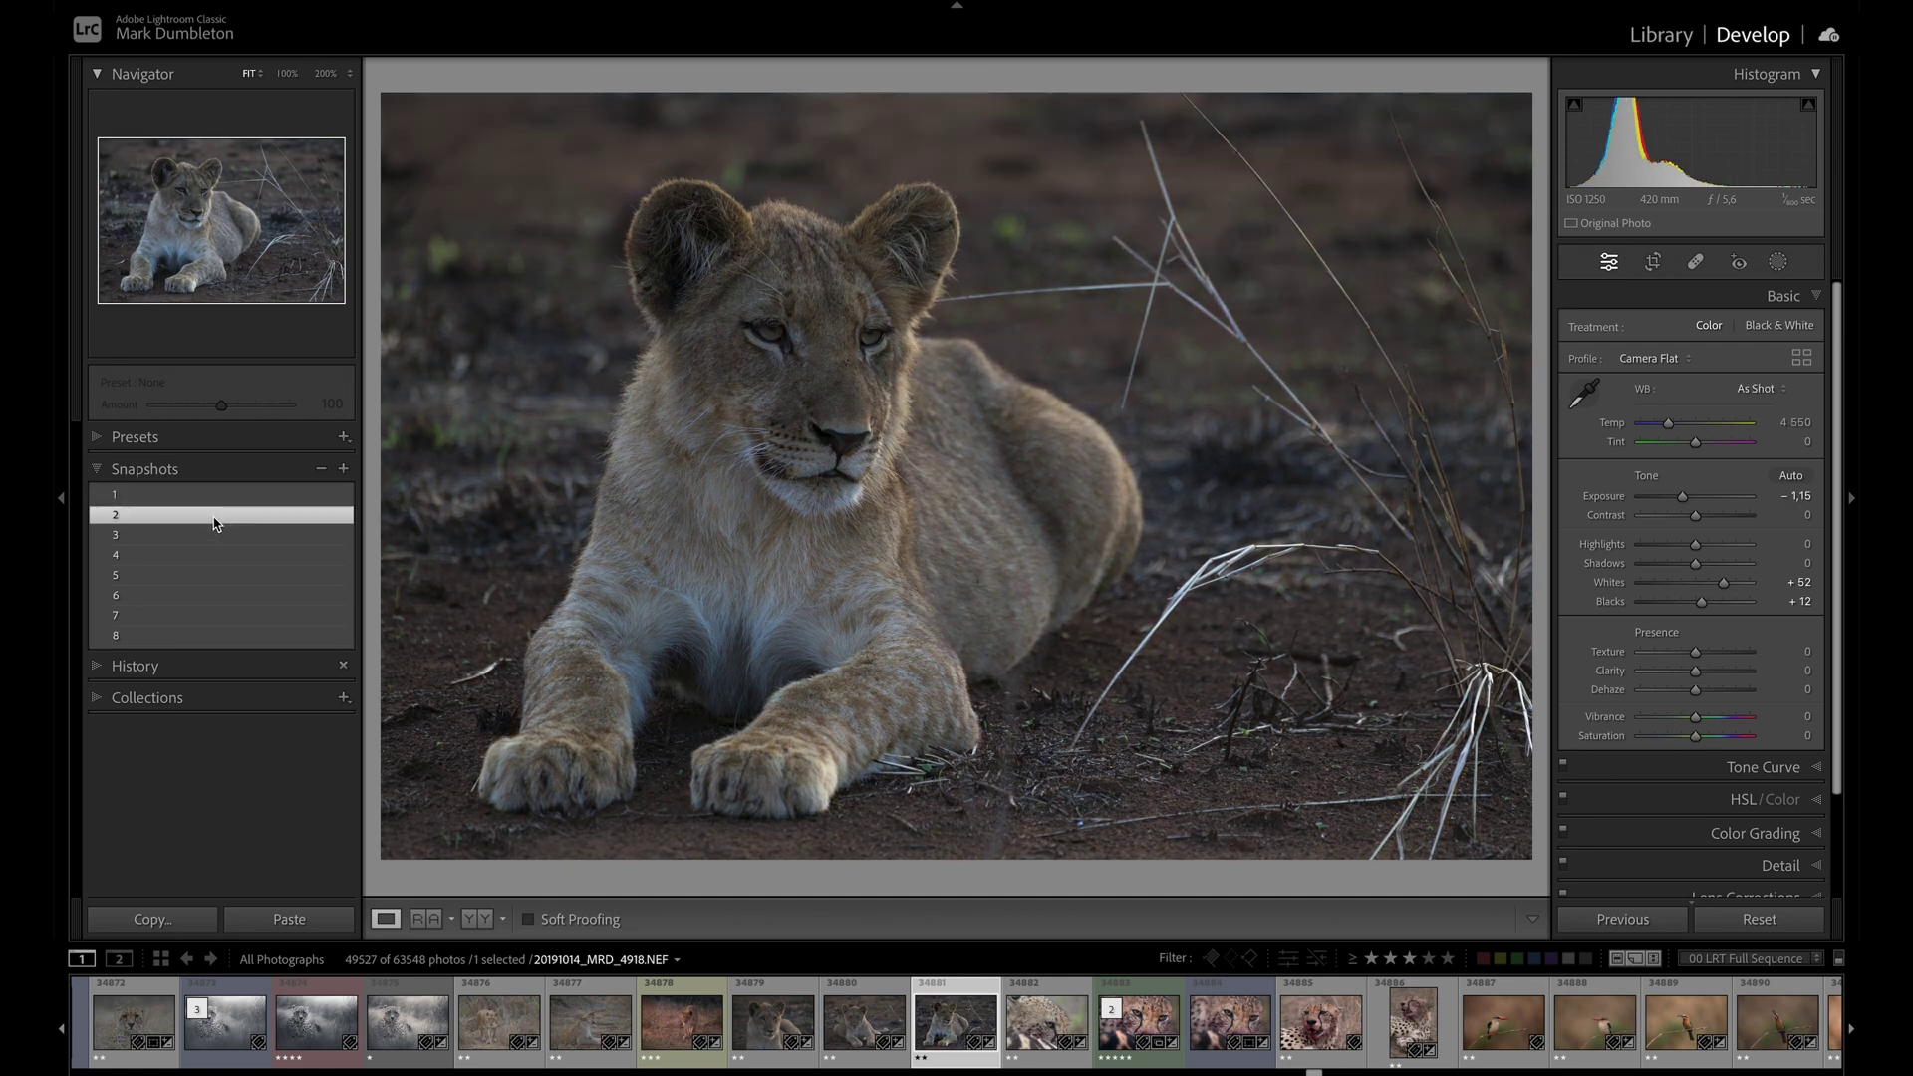
# Step: Delete snapshot 1 through its context menu and snapshot 2 with the minus button
pyautogui.rightClick(267, 505)
pyautogui.click(299, 587)
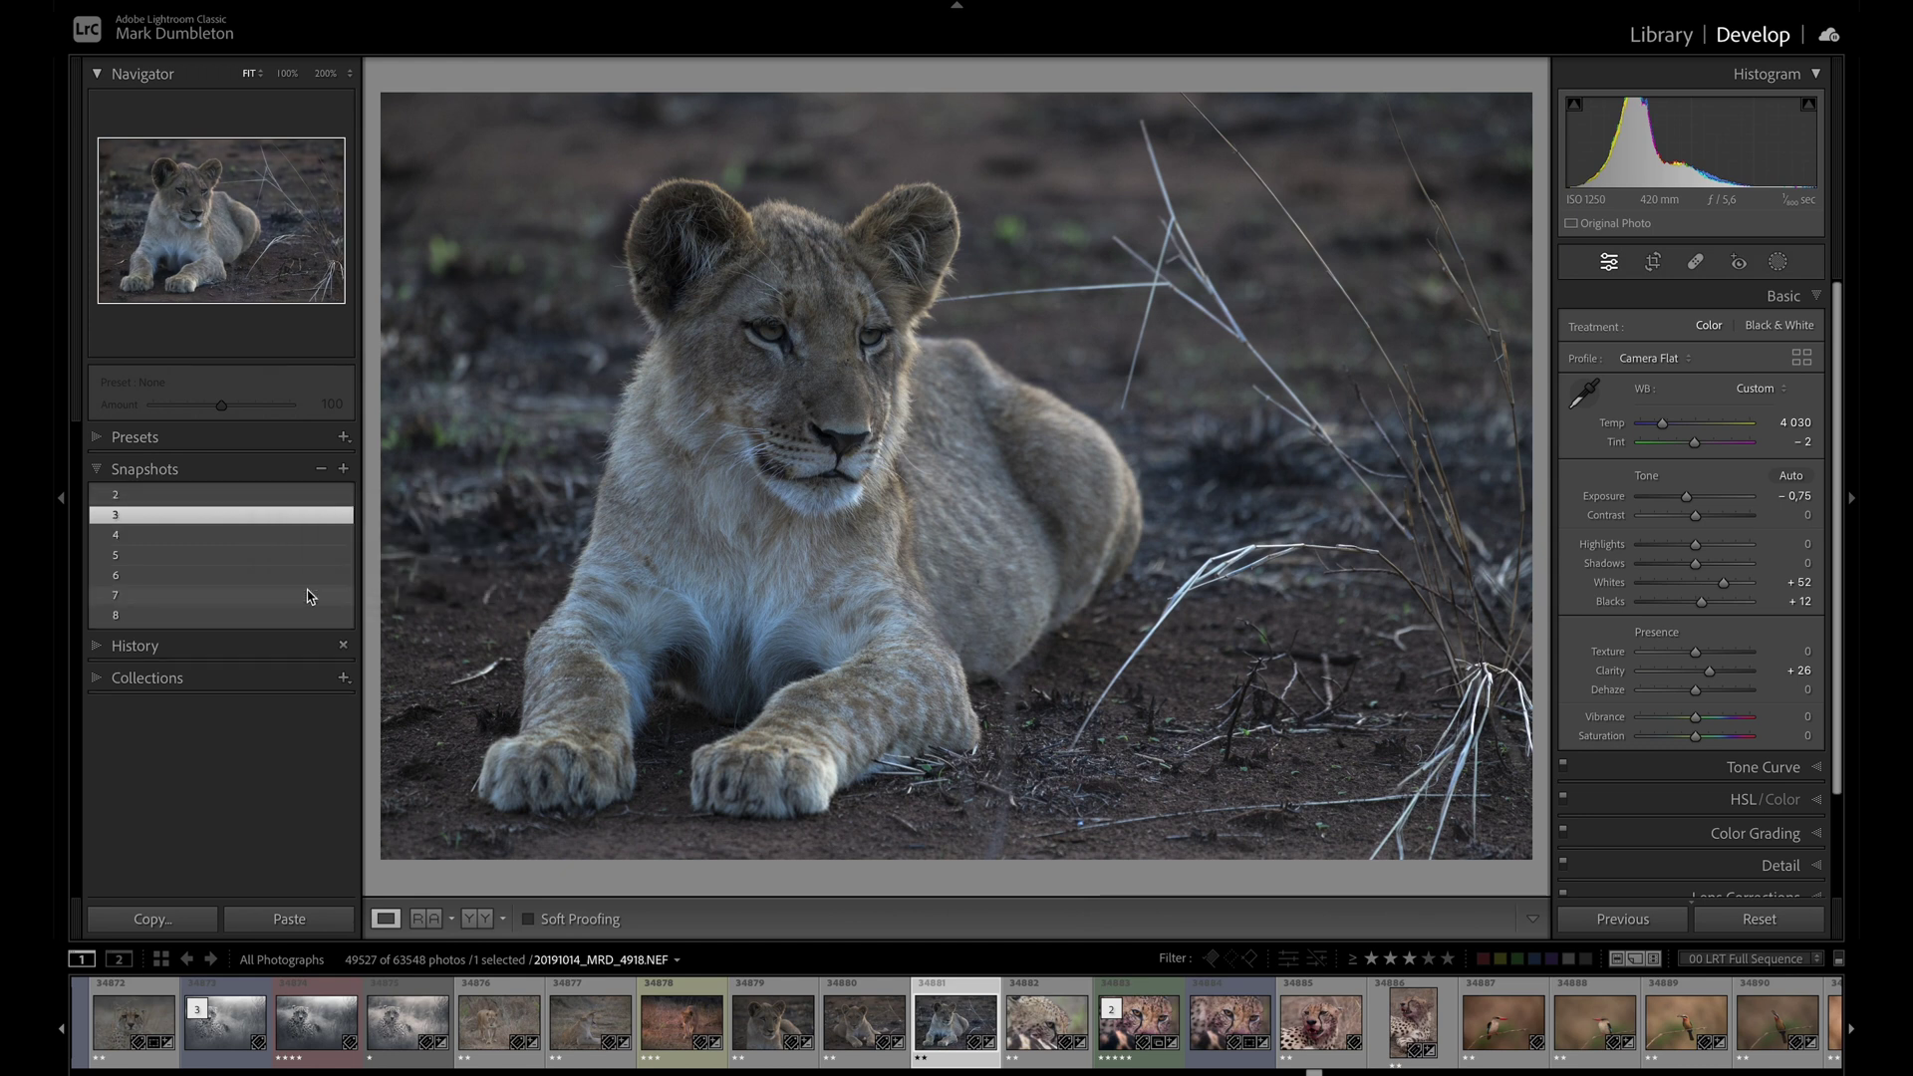
pyautogui.click(277, 501)
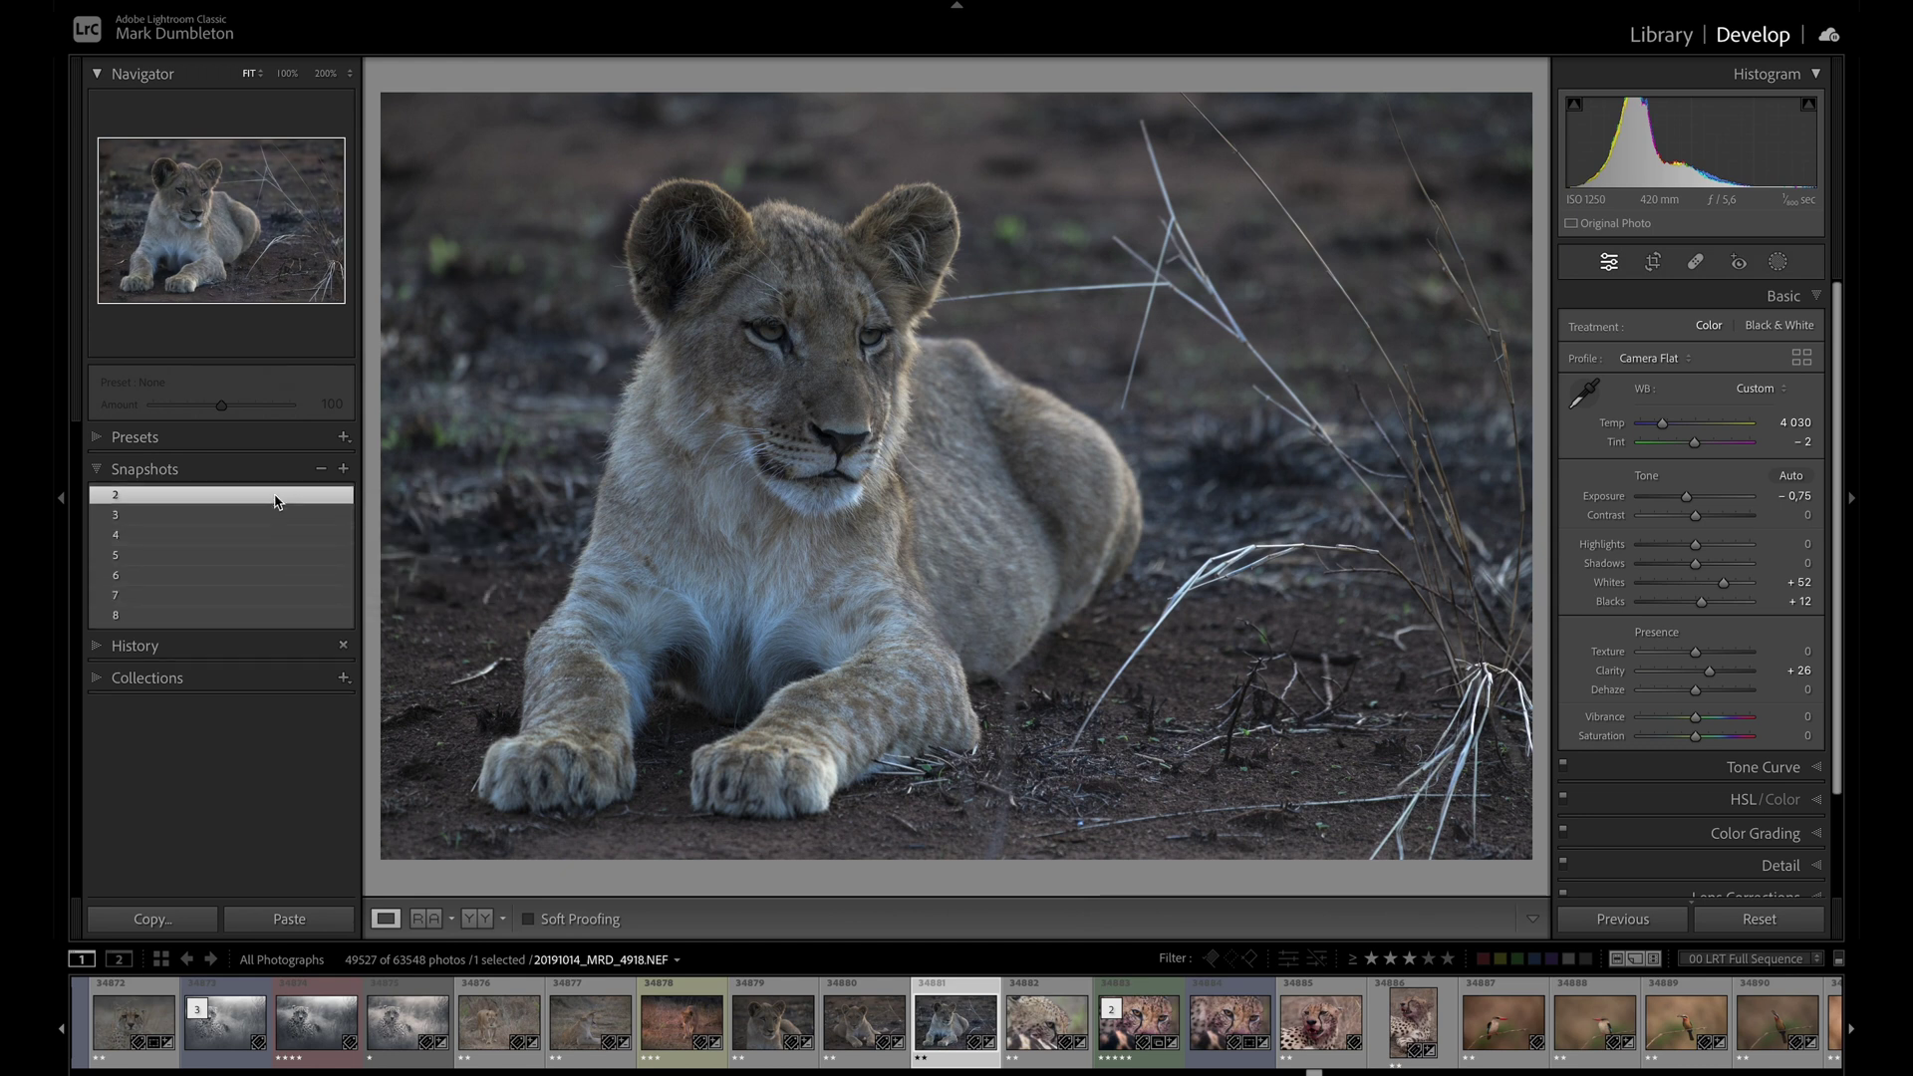
pyautogui.click(319, 469)
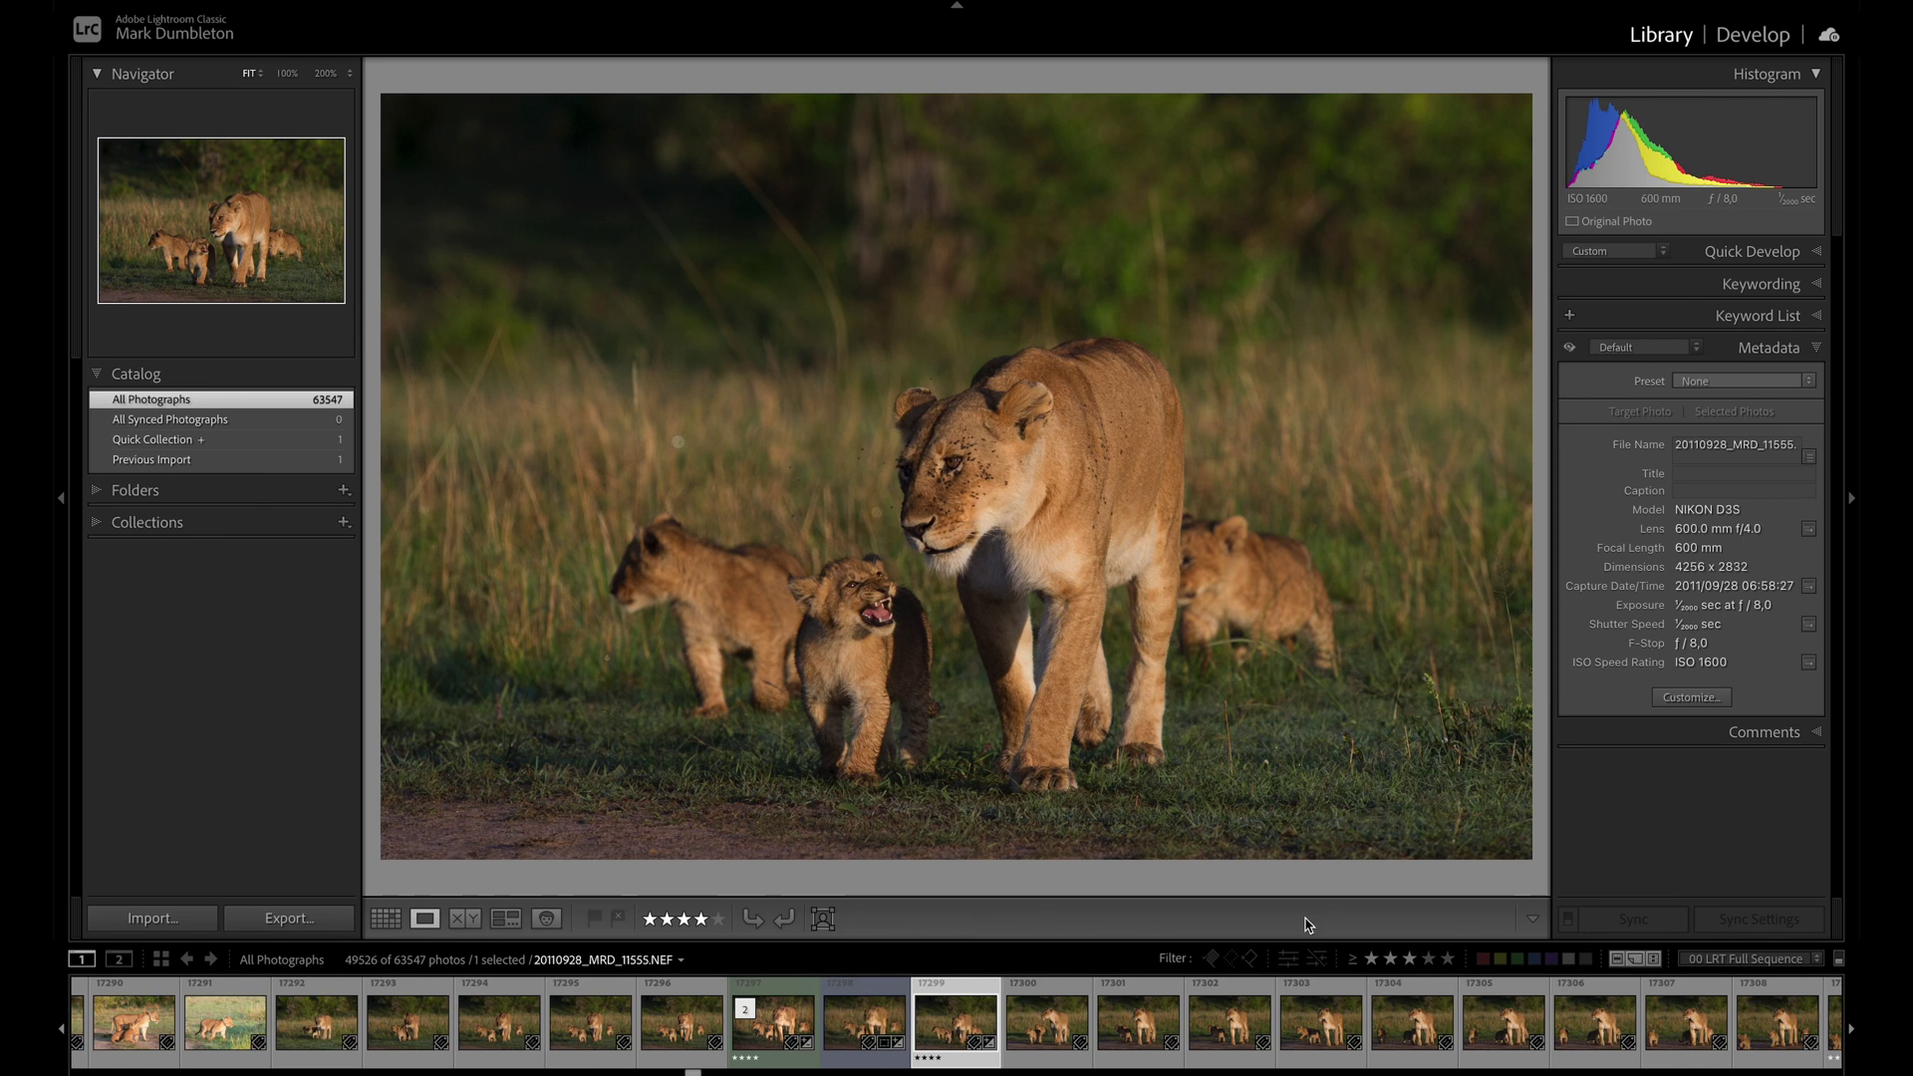
# Step: Set the lioness photo to Exposure +0.30, Highlights −27, Whites +16, Blacks +21, Clarity +12
pyautogui.click(1734, 40)
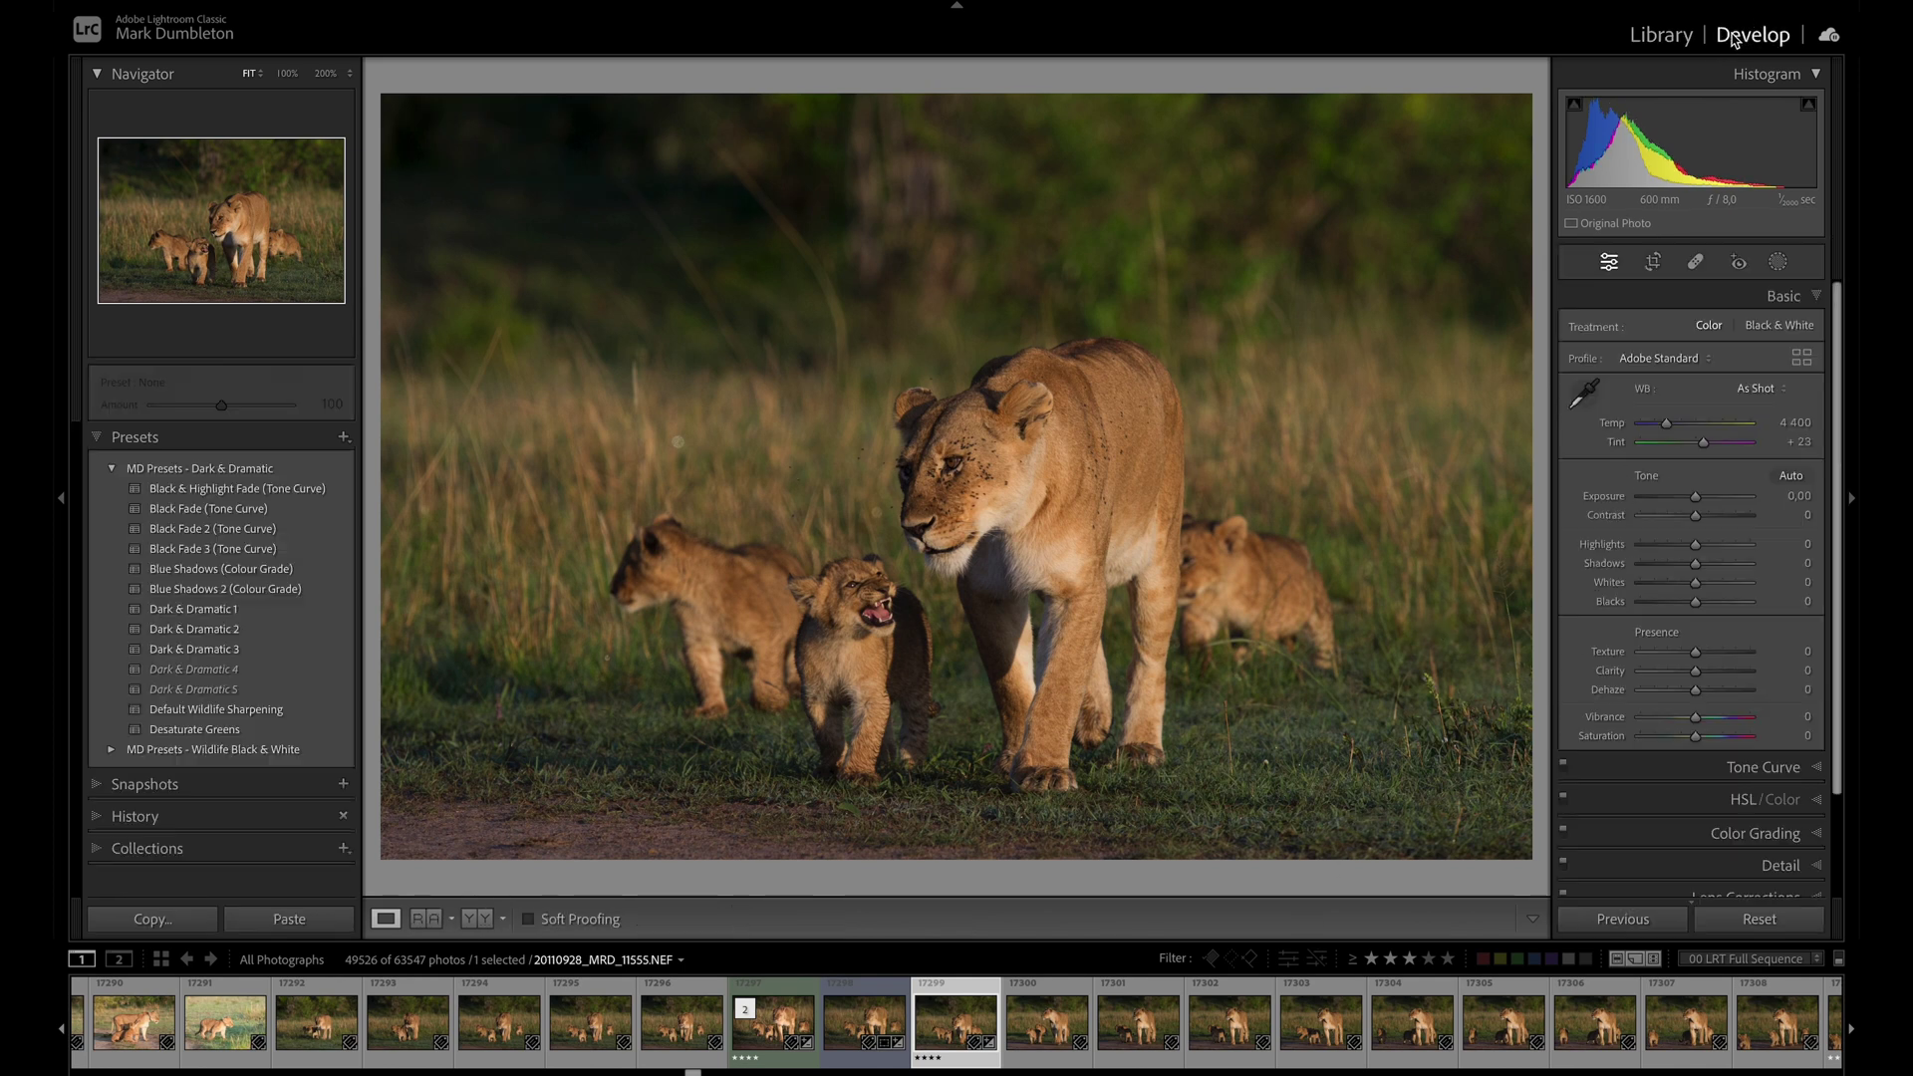
pyautogui.moveTo(1700, 500); pyautogui.dragTo(1704, 588)
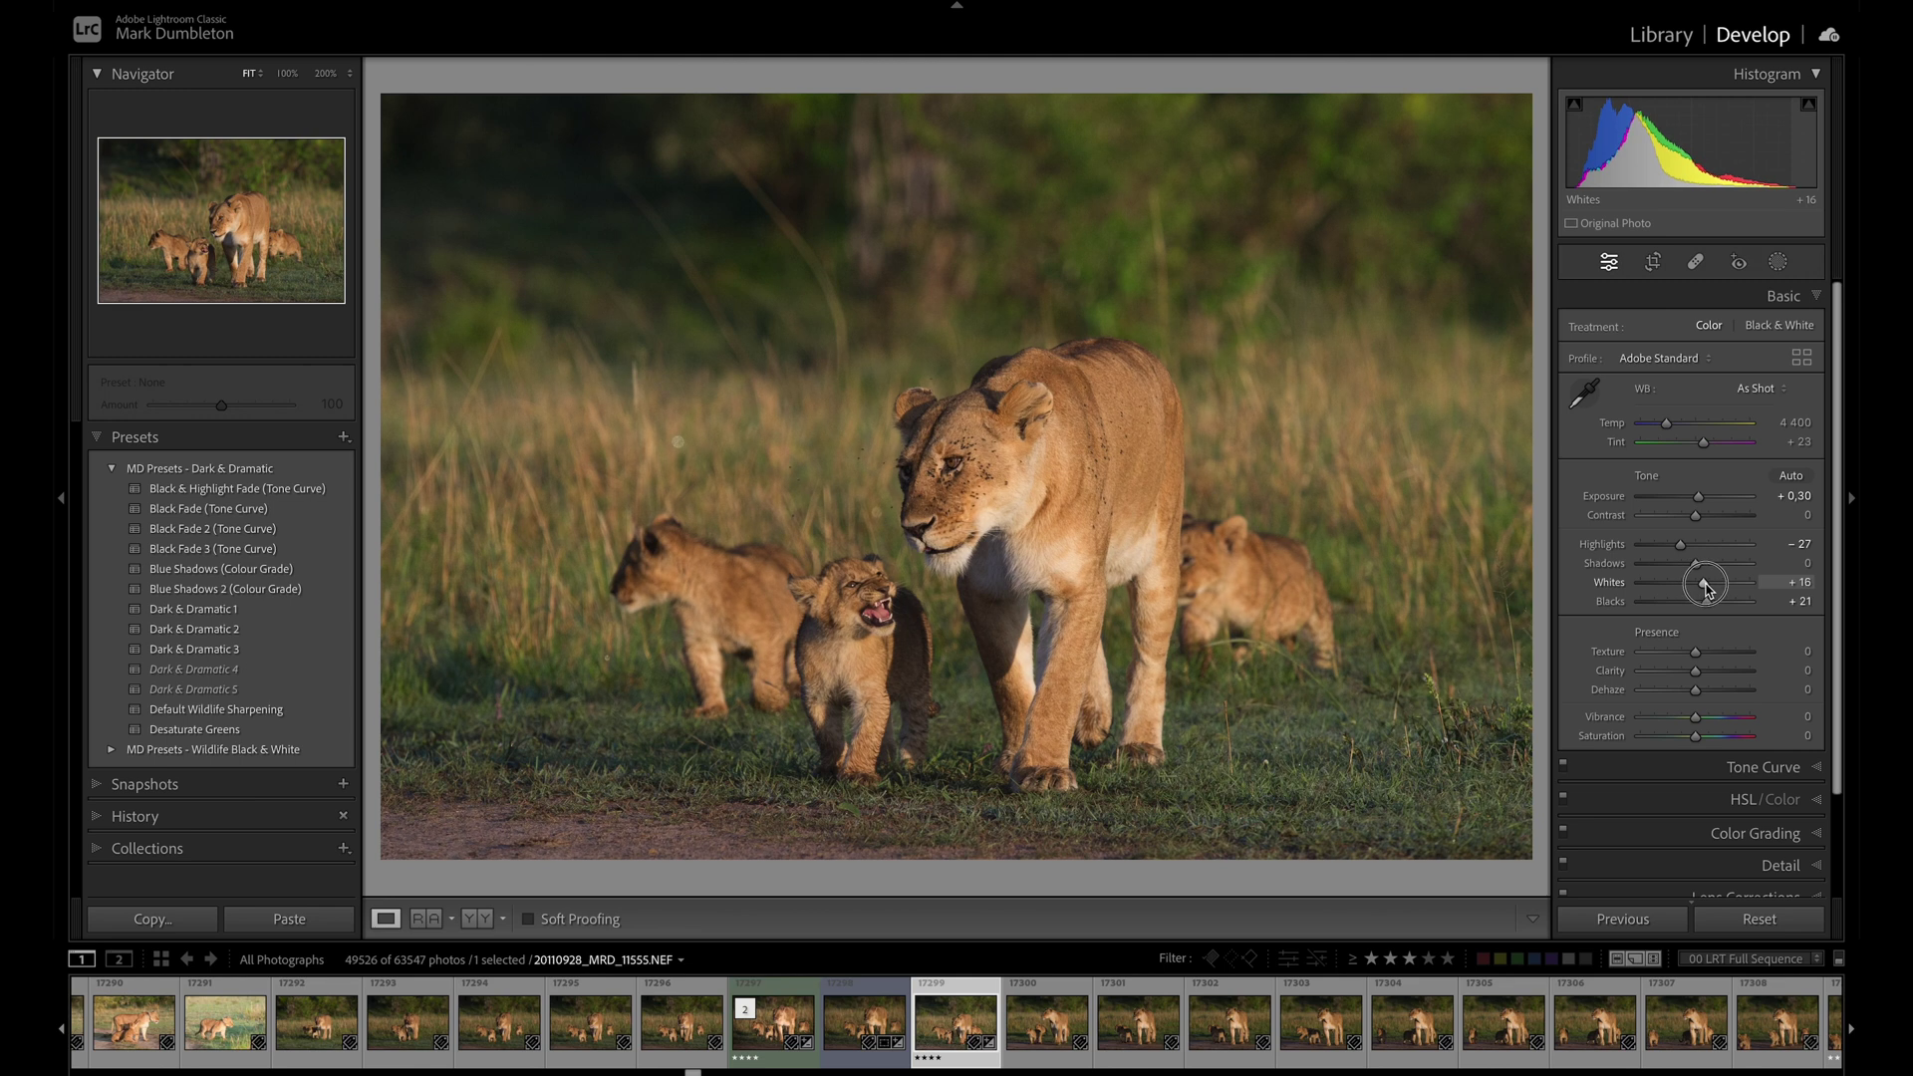
pyautogui.moveTo(1695, 673); pyautogui.dragTo(1704, 675)
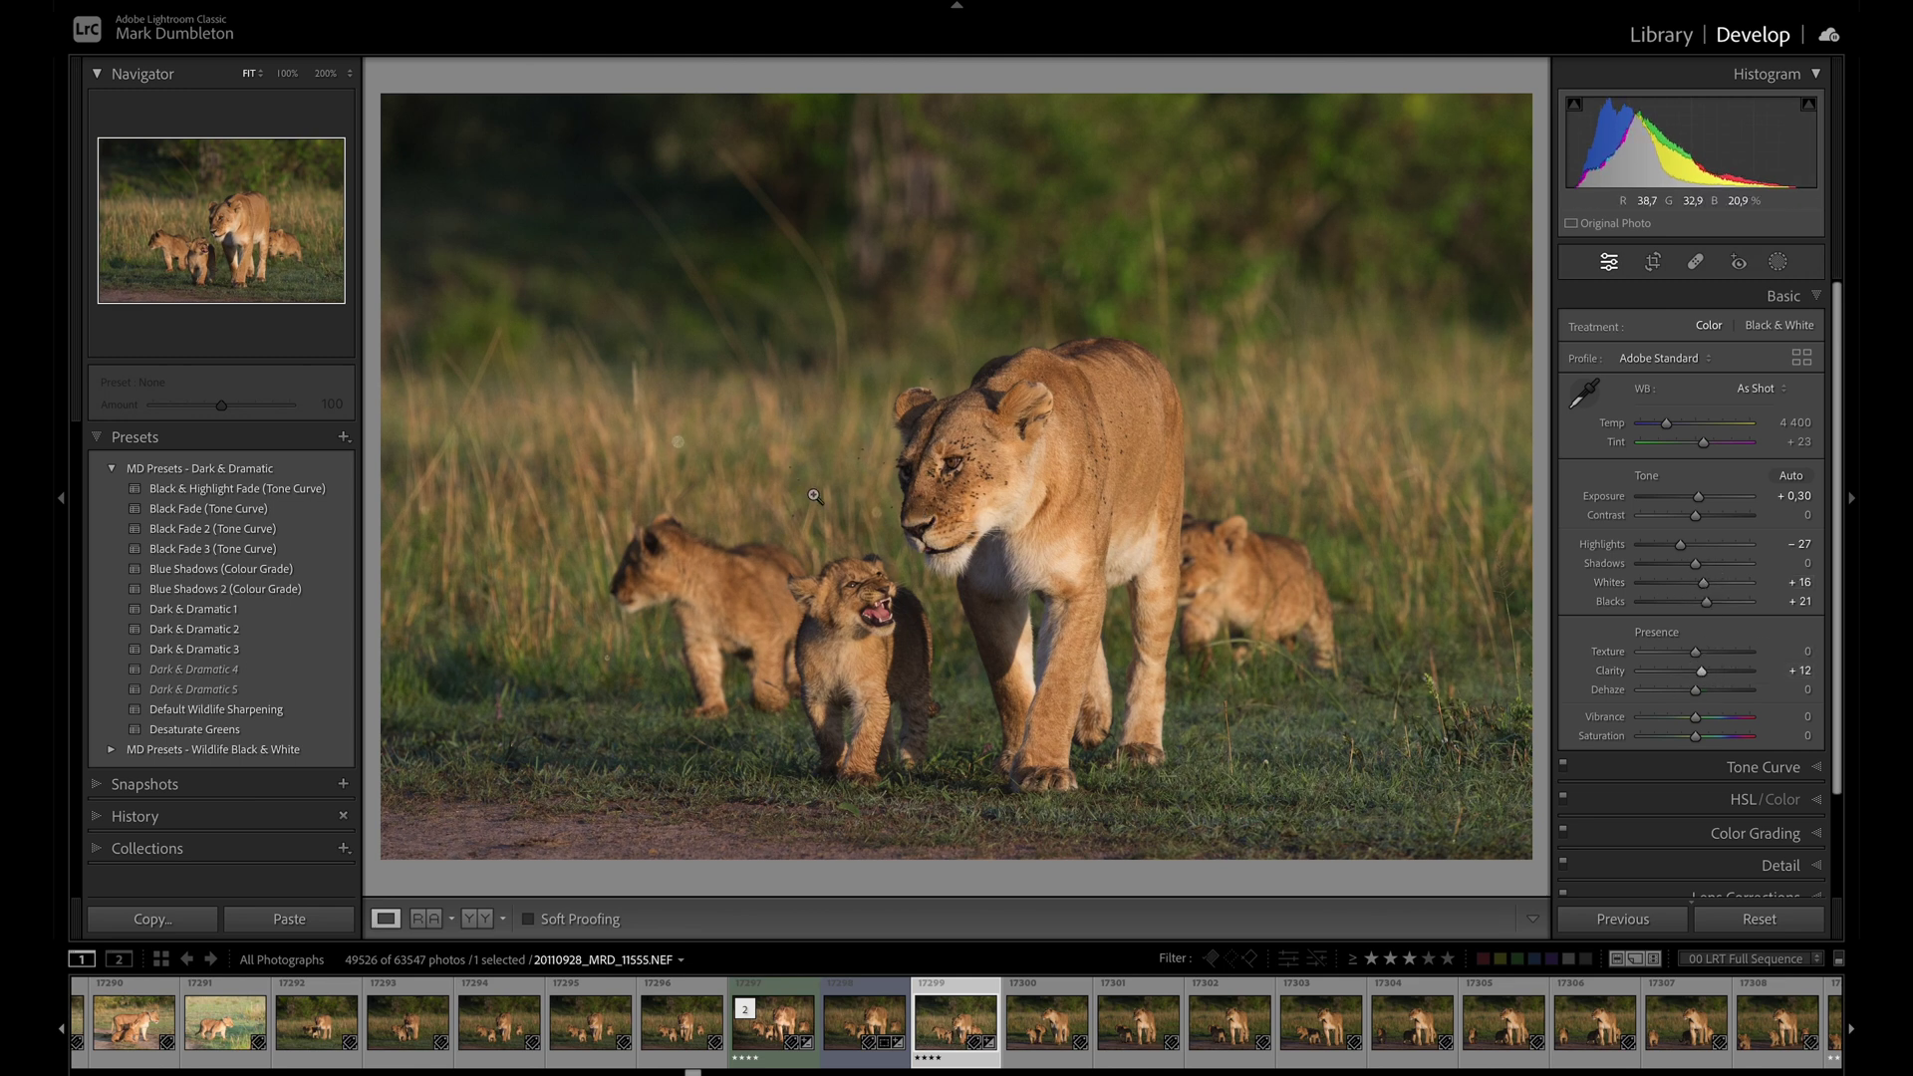
pyautogui.click(127, 437)
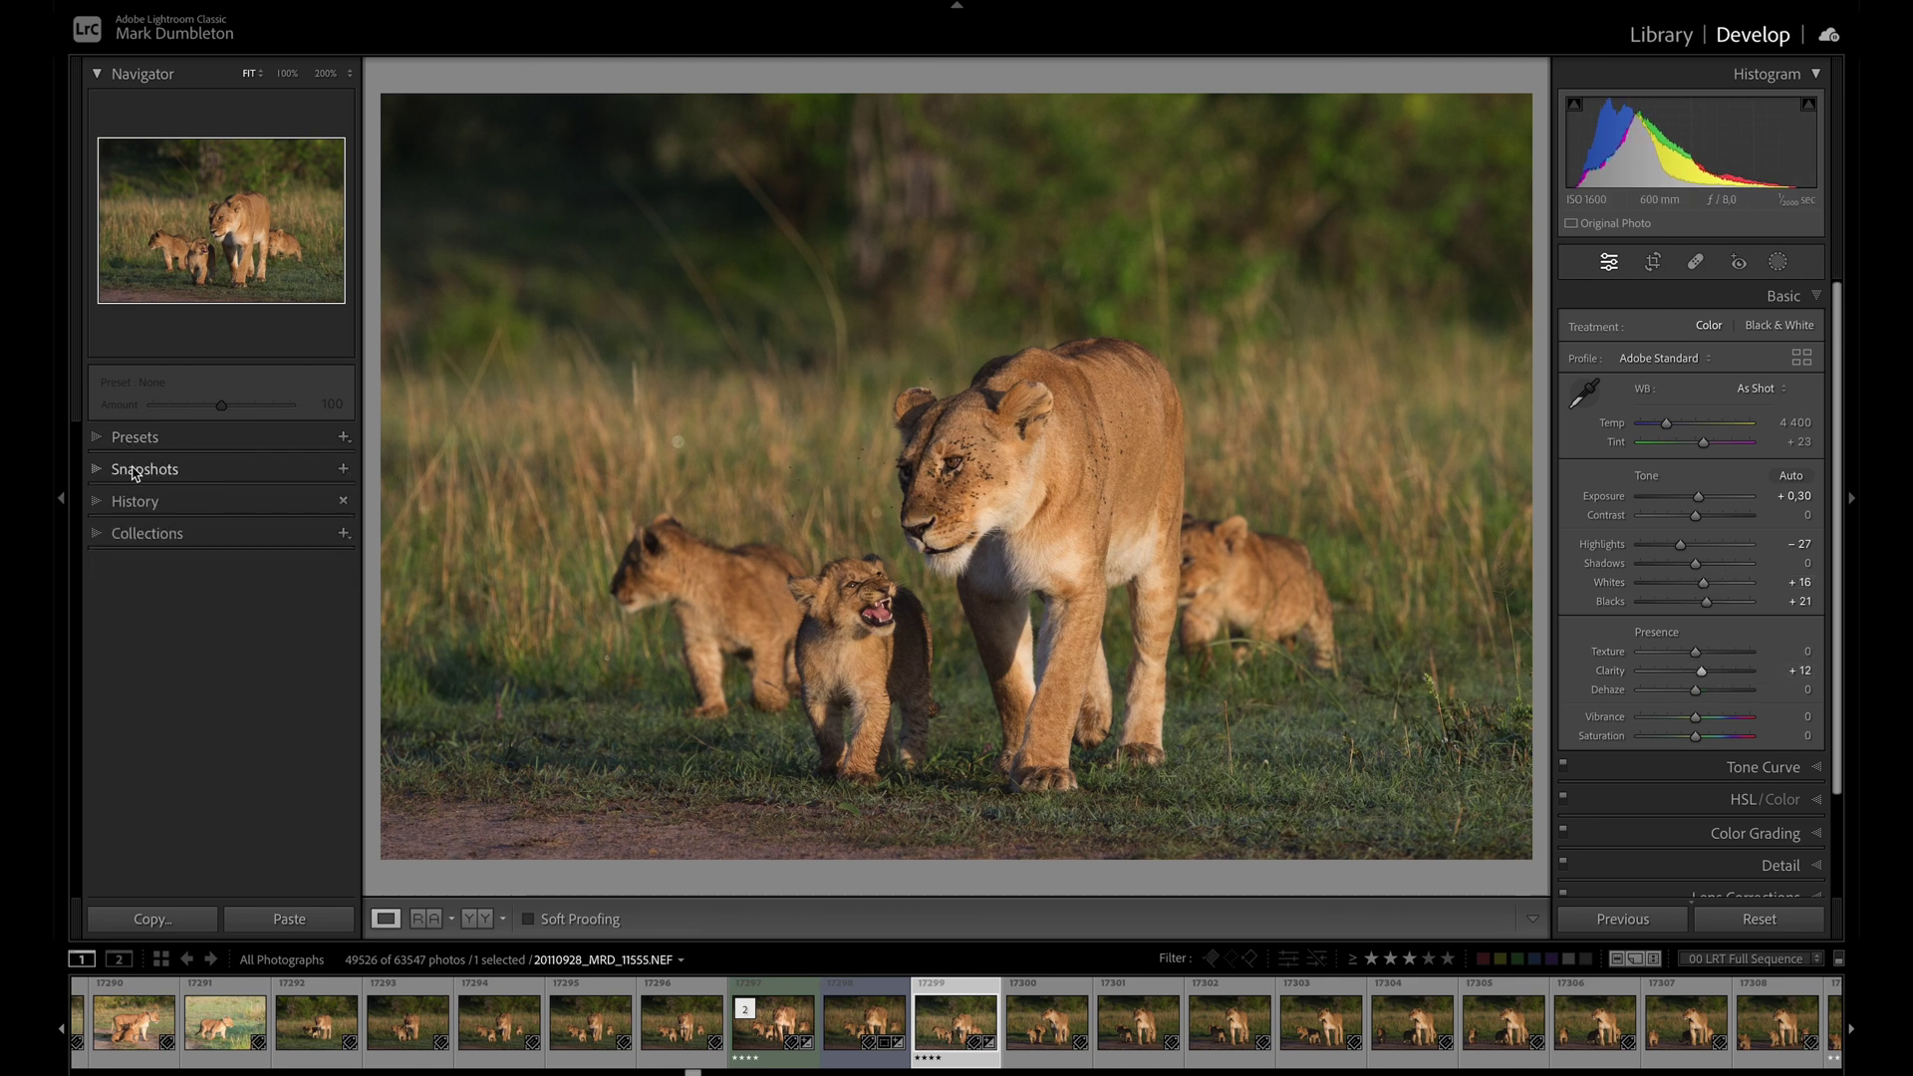
# Step: Save this edit as snapshot 1
pyautogui.click(343, 469)
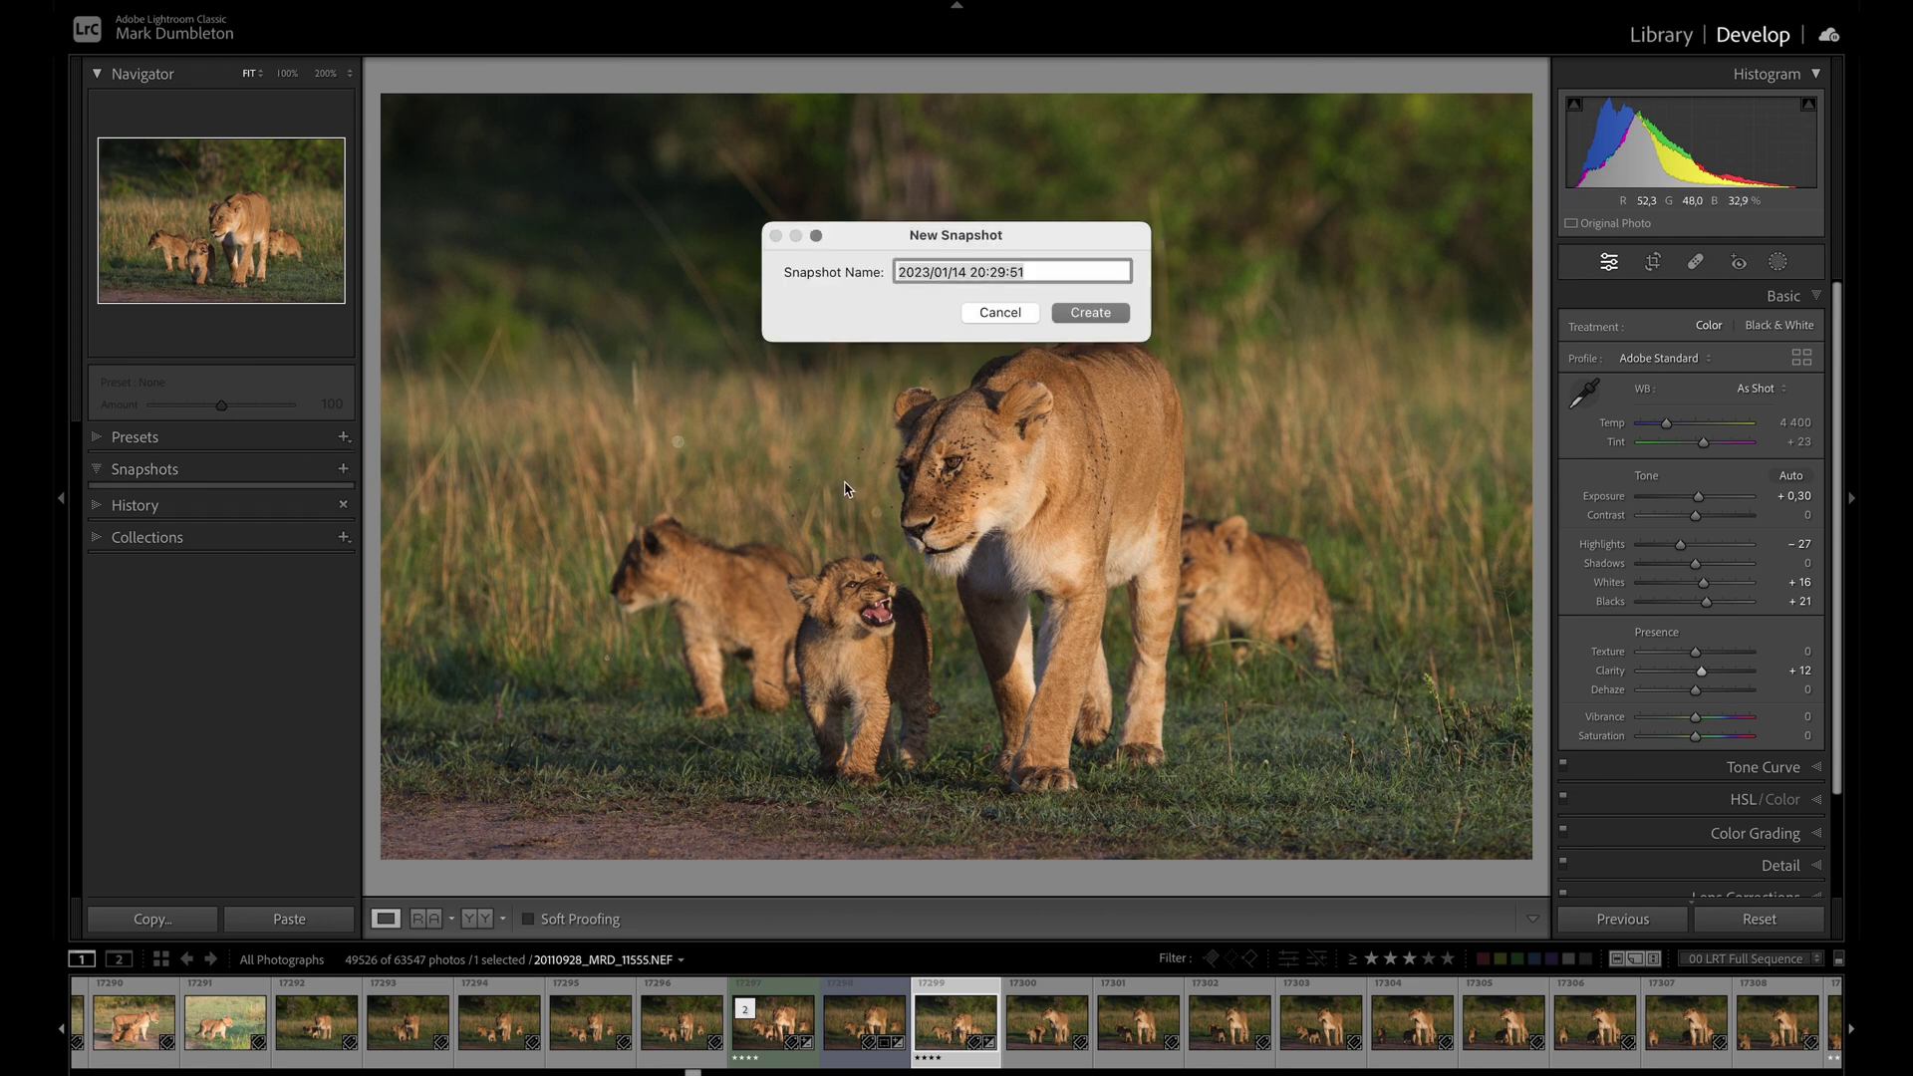
pyautogui.press('BackSpace')
pyautogui.press('Return')
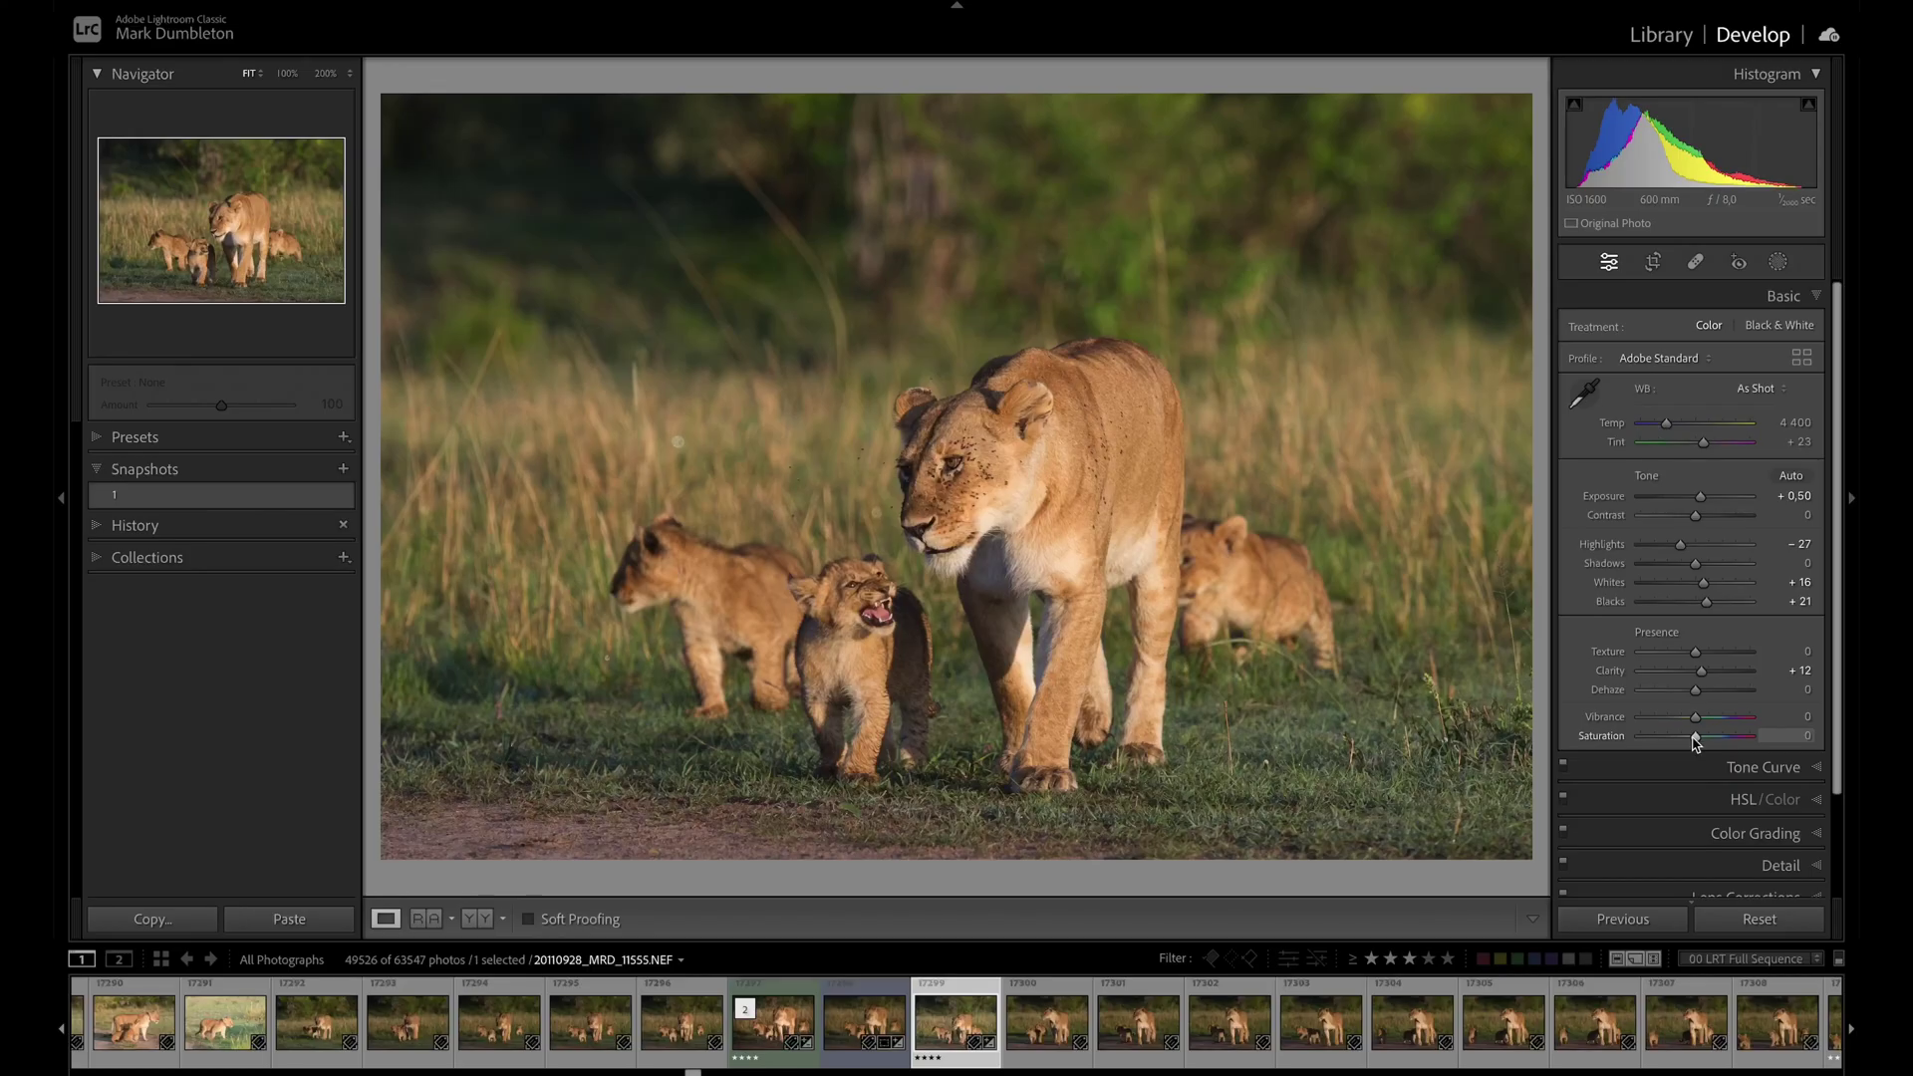
# Step: Make a muted edit (Saturation −27, Exposure +0.20, warmer Temp, Dehaze +25) and save snapshot 2
pyautogui.moveTo(1695, 742); pyautogui.dragTo(1682, 743)
pyautogui.moveTo(1701, 496); pyautogui.dragTo(1697, 496)
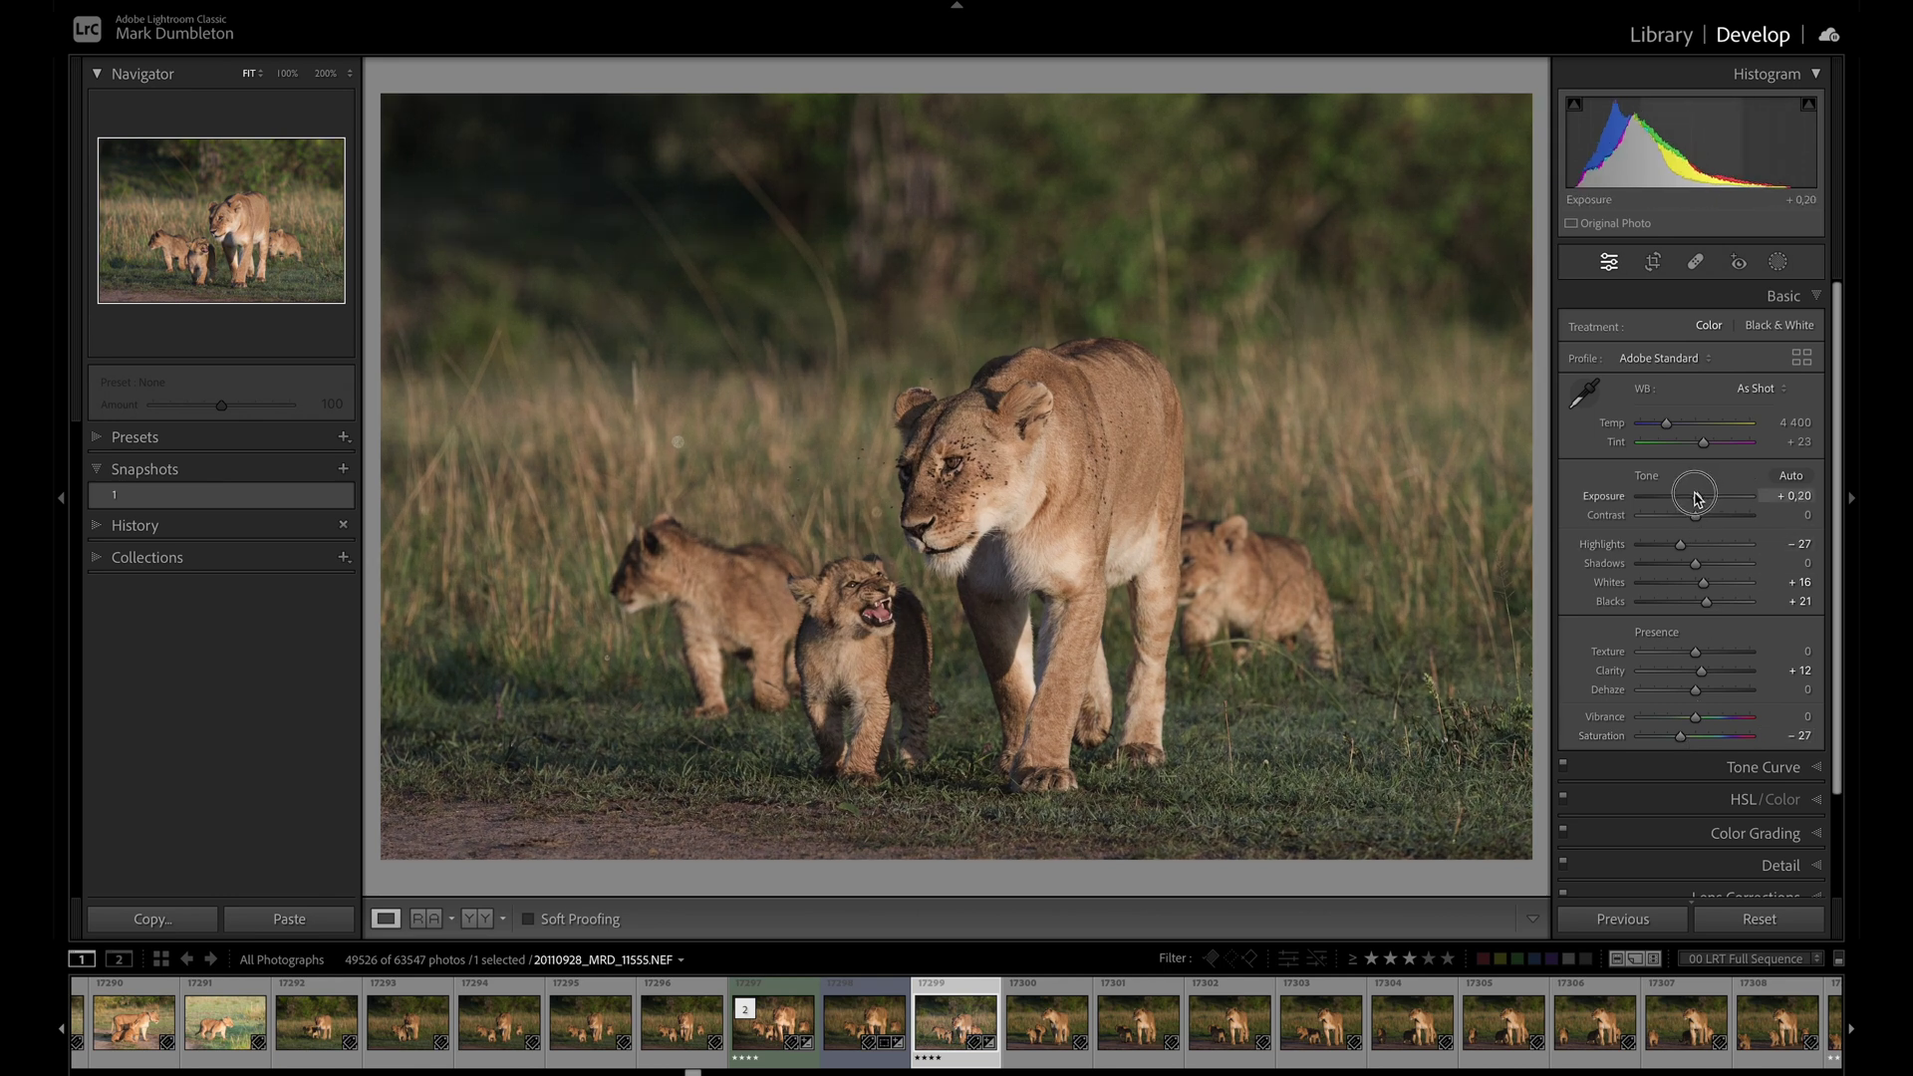
pyautogui.moveTo(1669, 420)
pyautogui.mouseDown()
pyautogui.moveTo(1704, 449)
pyautogui.moveTo(1675, 424)
pyautogui.mouseUp()
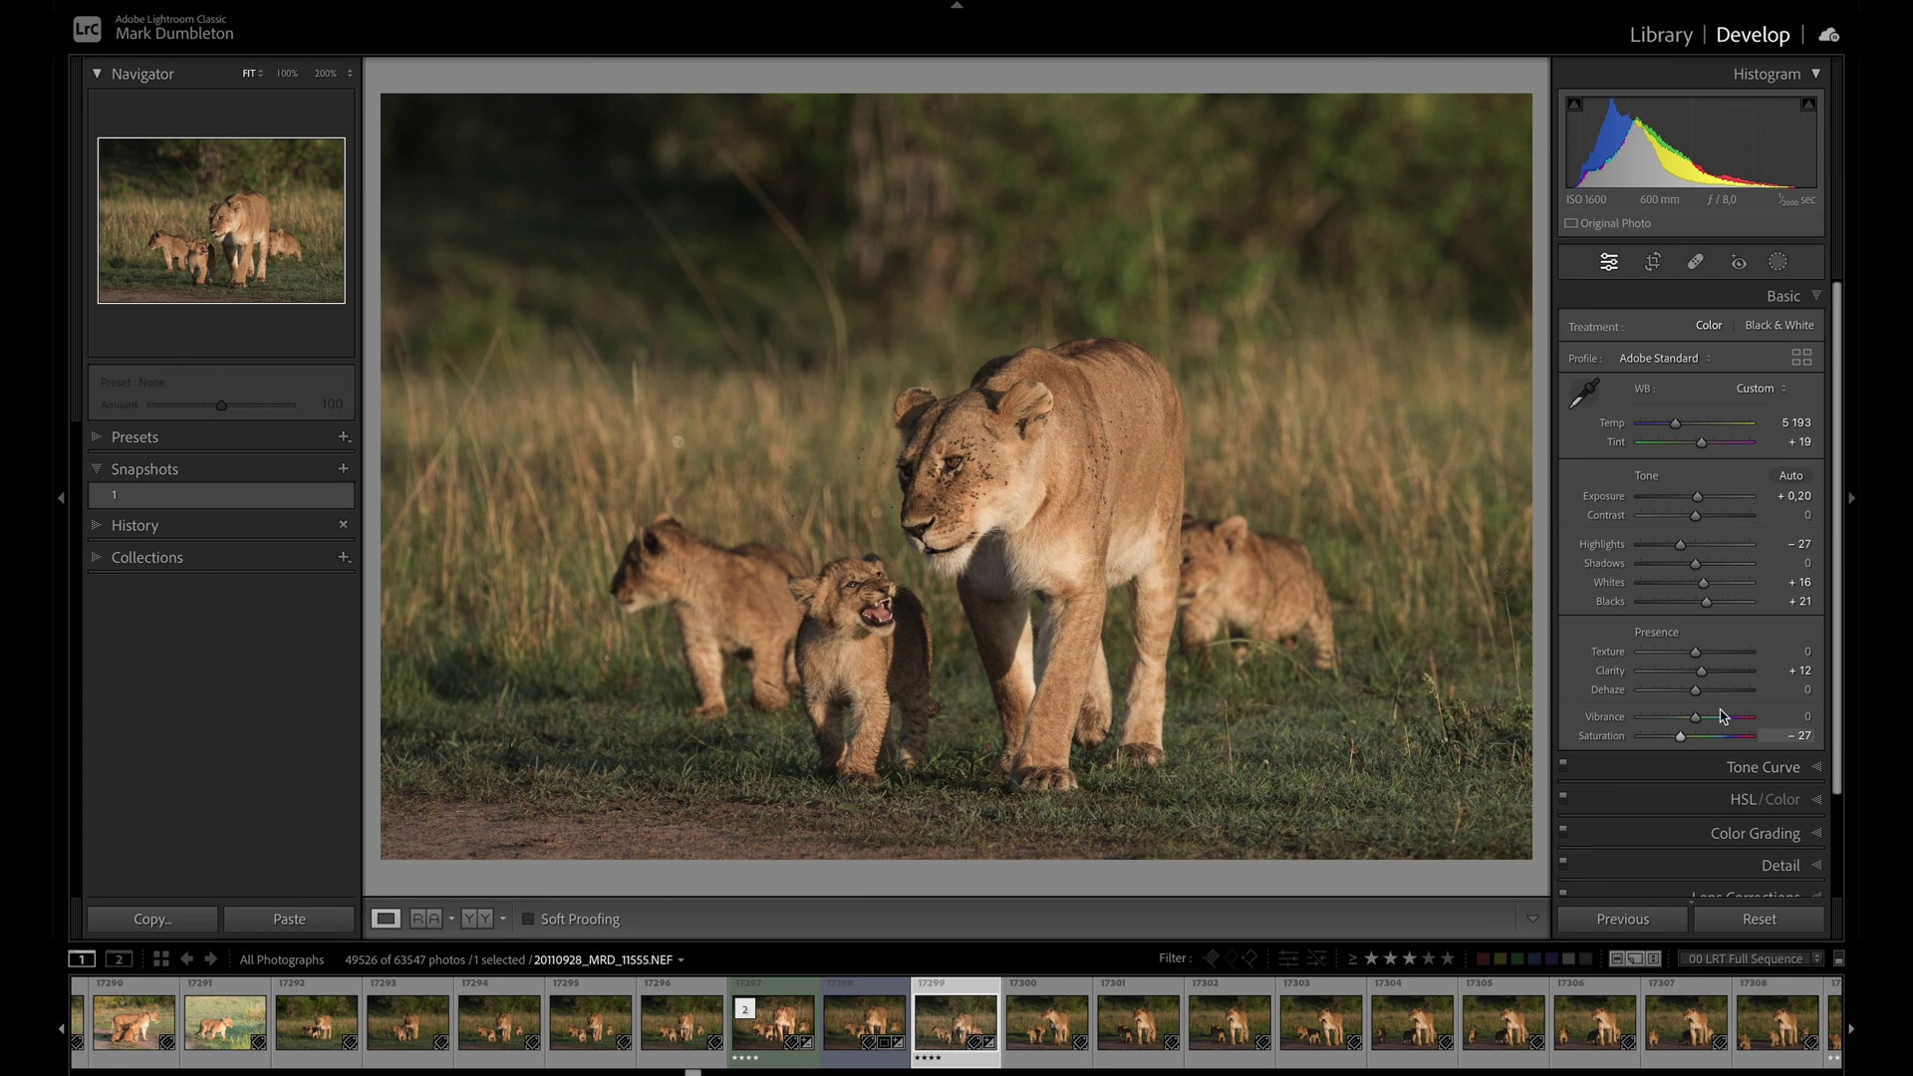
pyautogui.moveTo(1695, 689); pyautogui.dragTo(1707, 695)
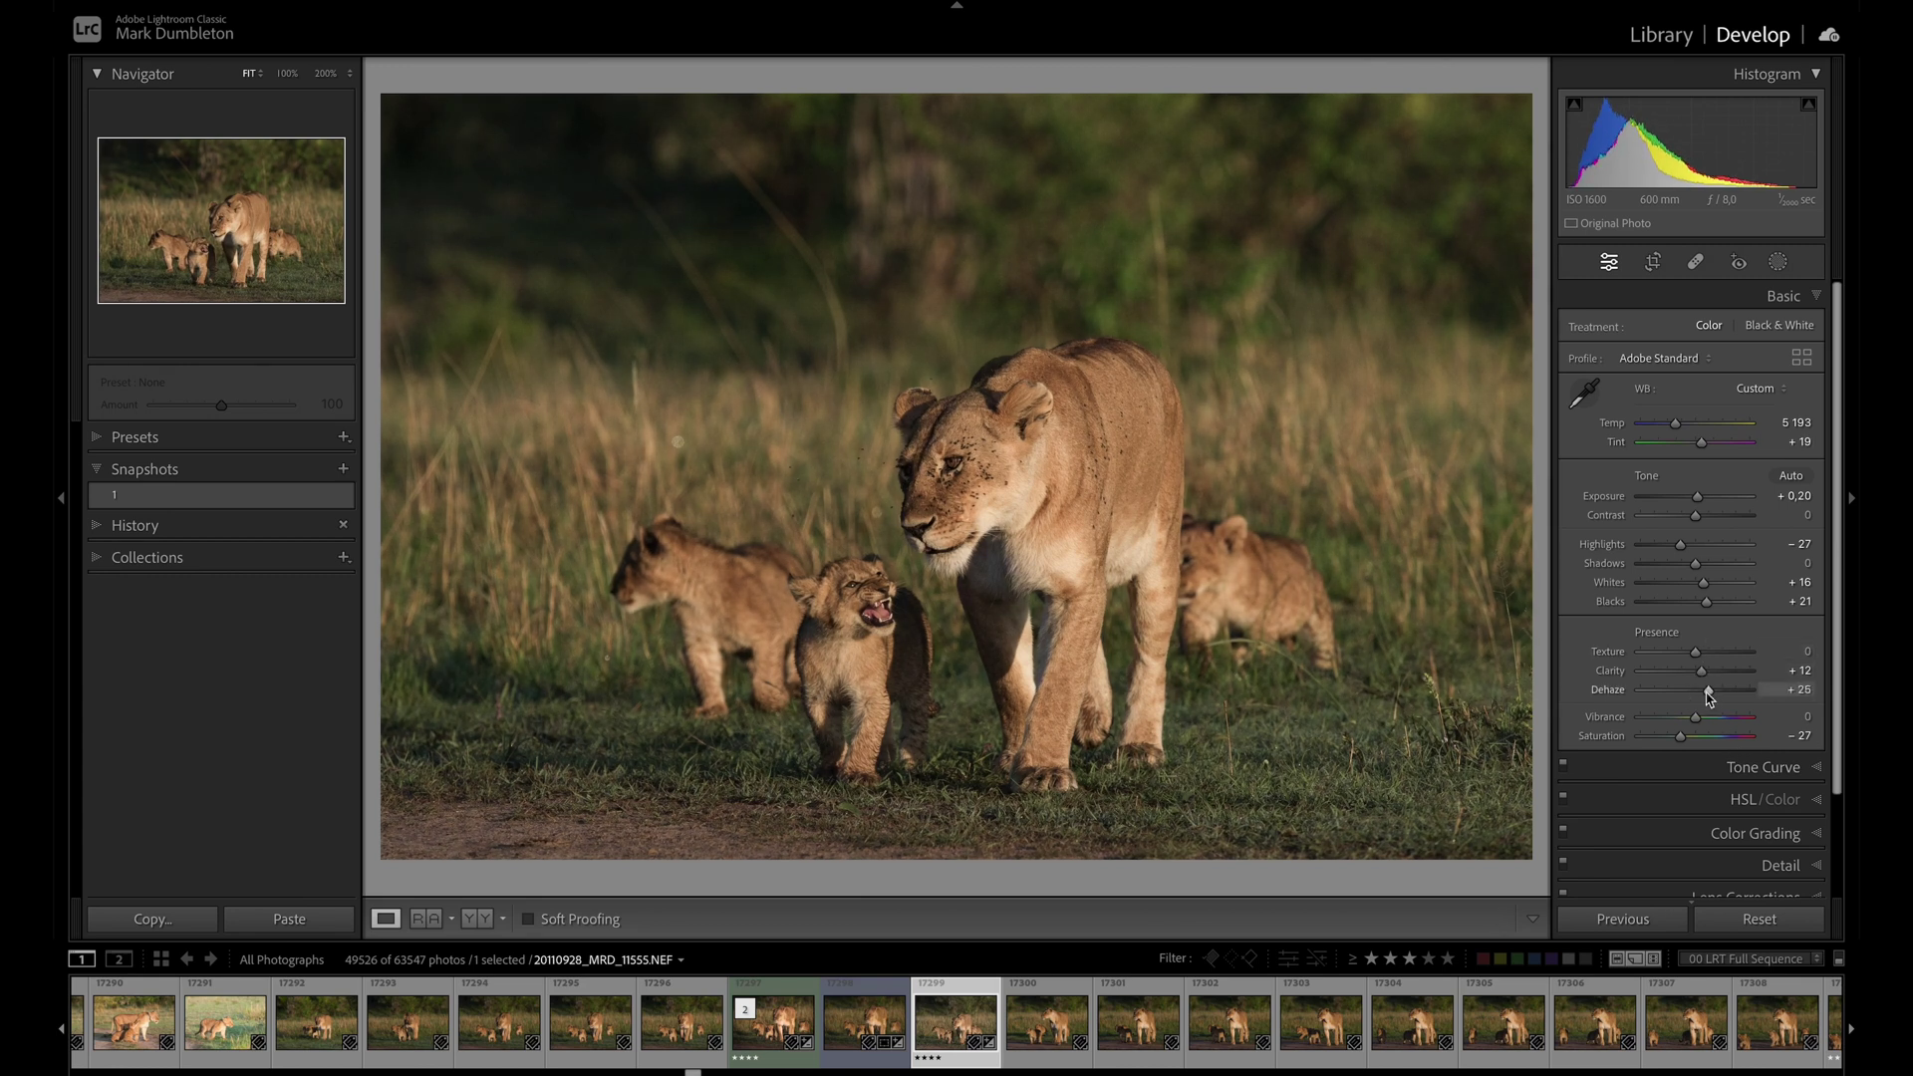
pyautogui.click(342, 472)
pyautogui.write('2')
pyautogui.press('Return')
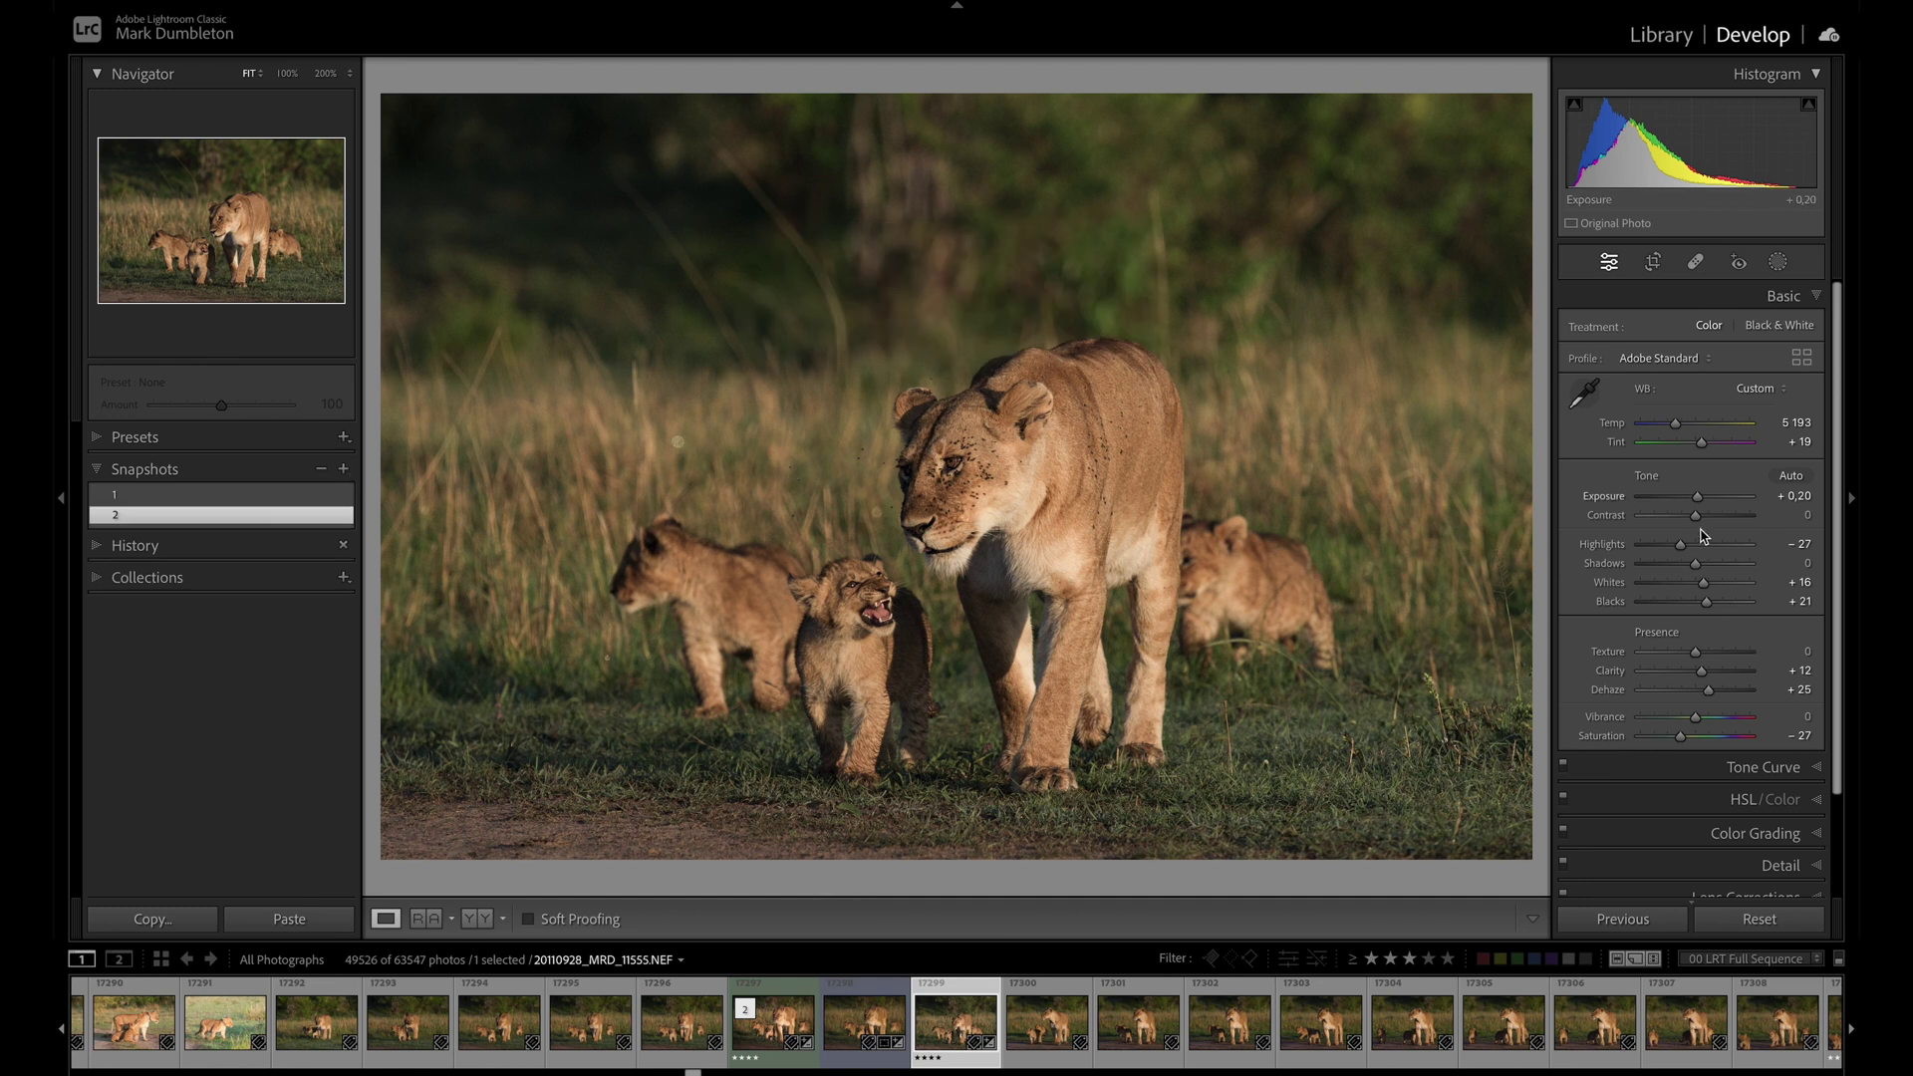
# Step: Convert the photo to black and white with Contrast −34 and save snapshot 3
pyautogui.press('v')
pyautogui.moveTo(1695, 515); pyautogui.dragTo(1676, 518)
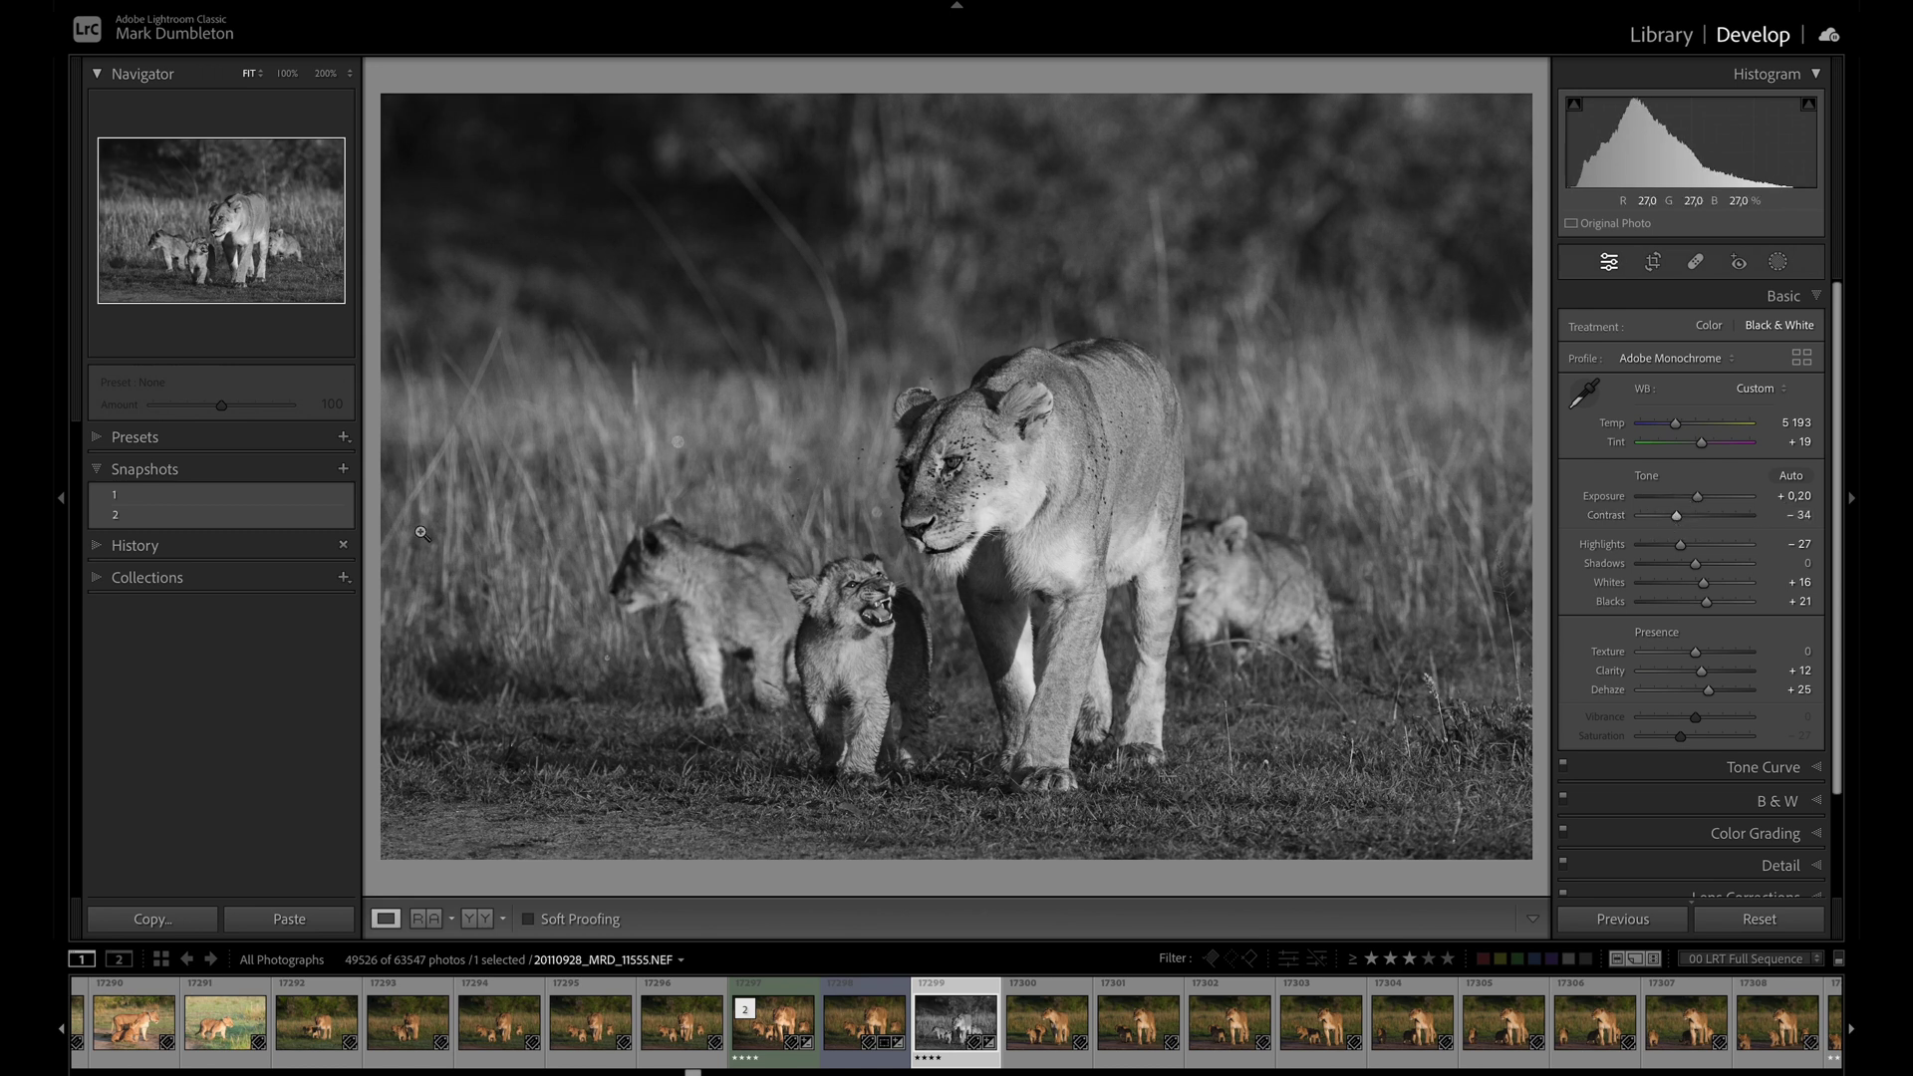
pyautogui.click(342, 468)
pyautogui.write('3')
pyautogui.press('Return')
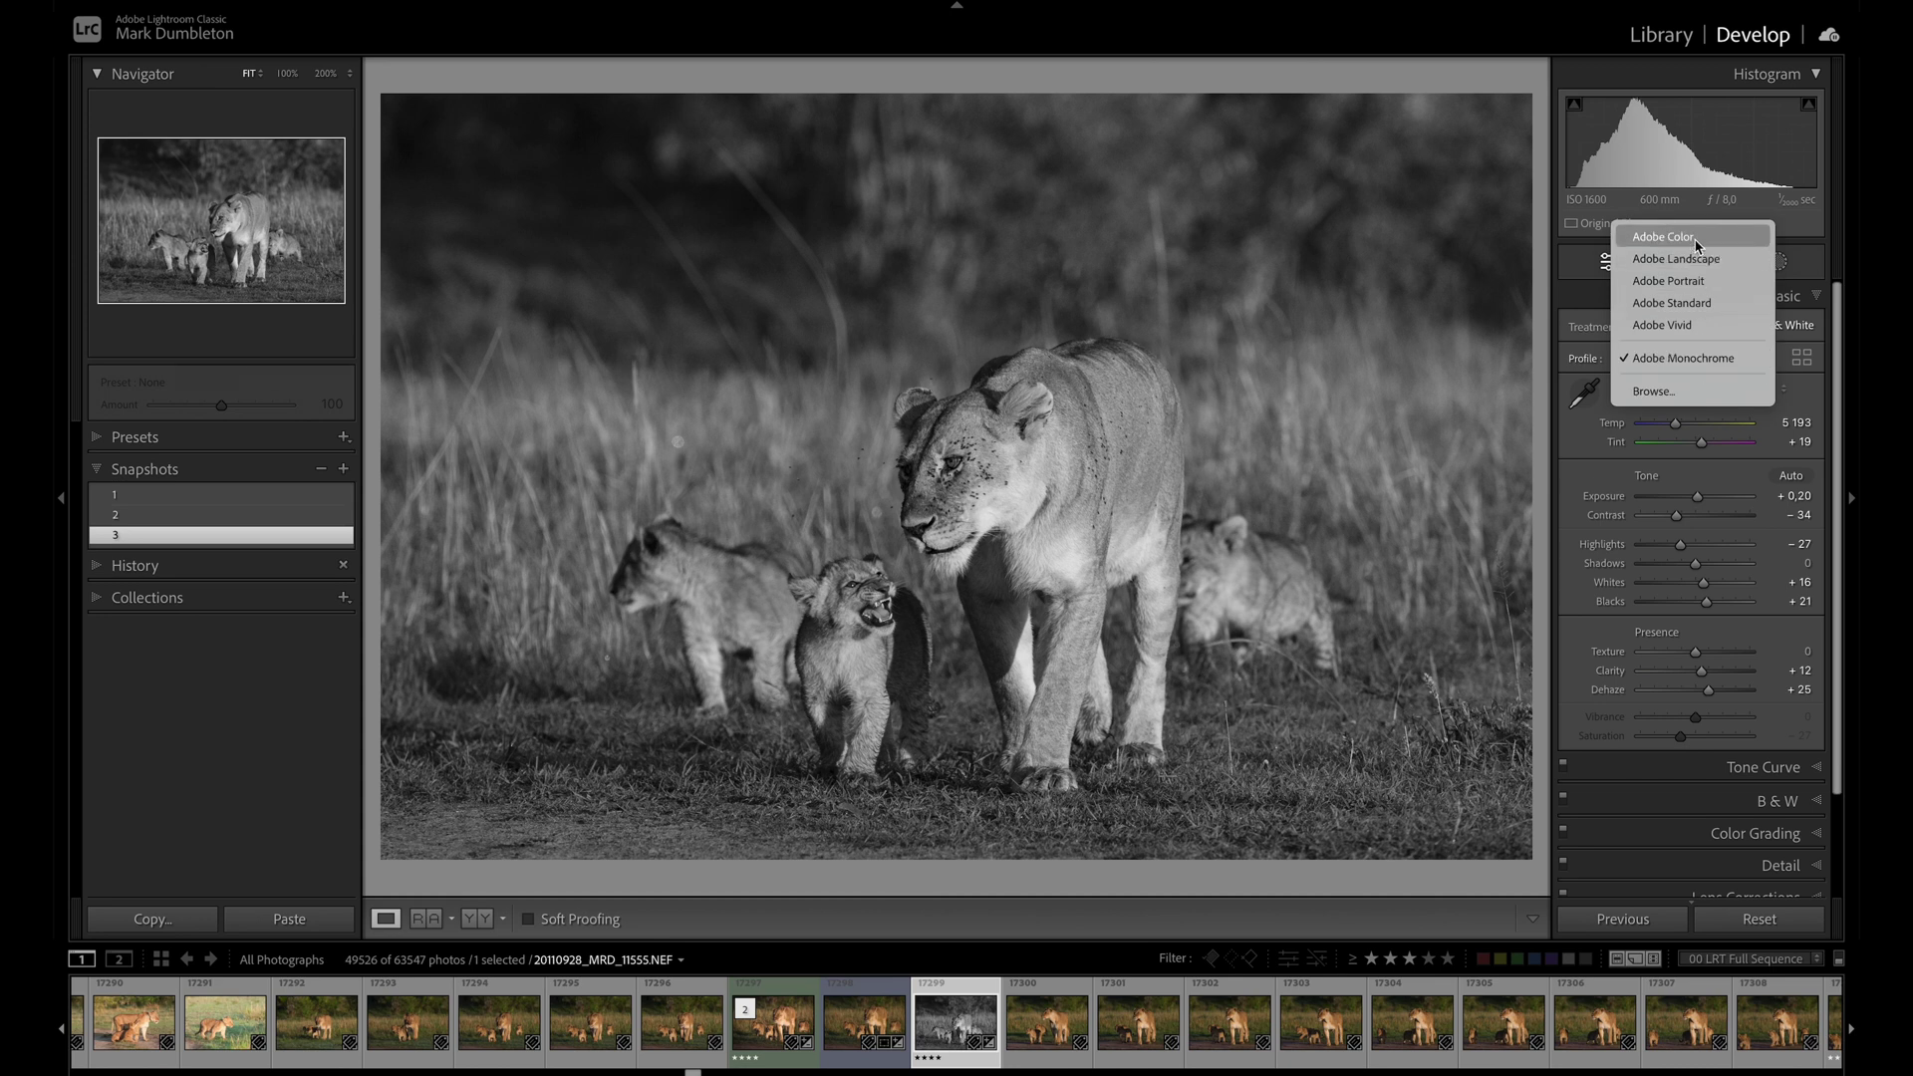
# Step: Return to Adobe Standard colour, apply the Black Fade 2 preset, and set Exposure +0.40
pyautogui.click(1693, 303)
pyautogui.click(112, 438)
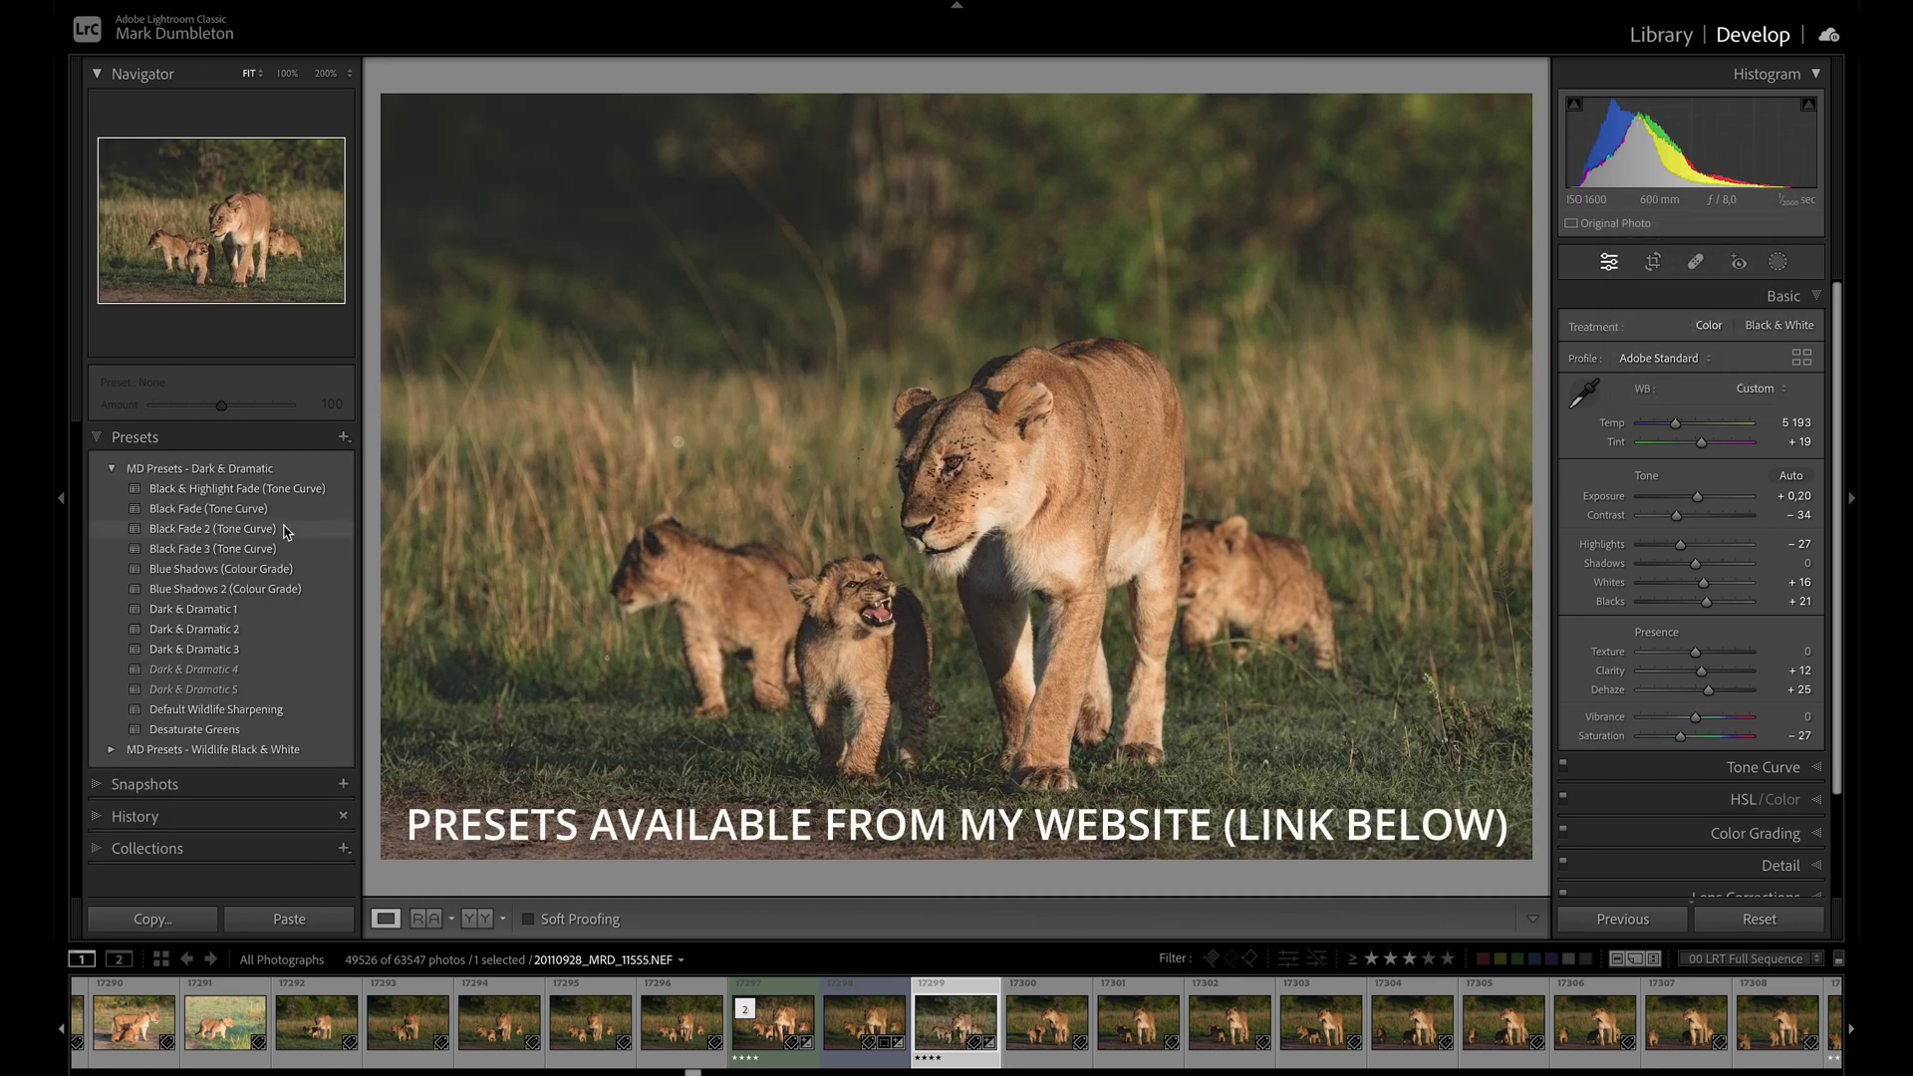
pyautogui.click(235, 550)
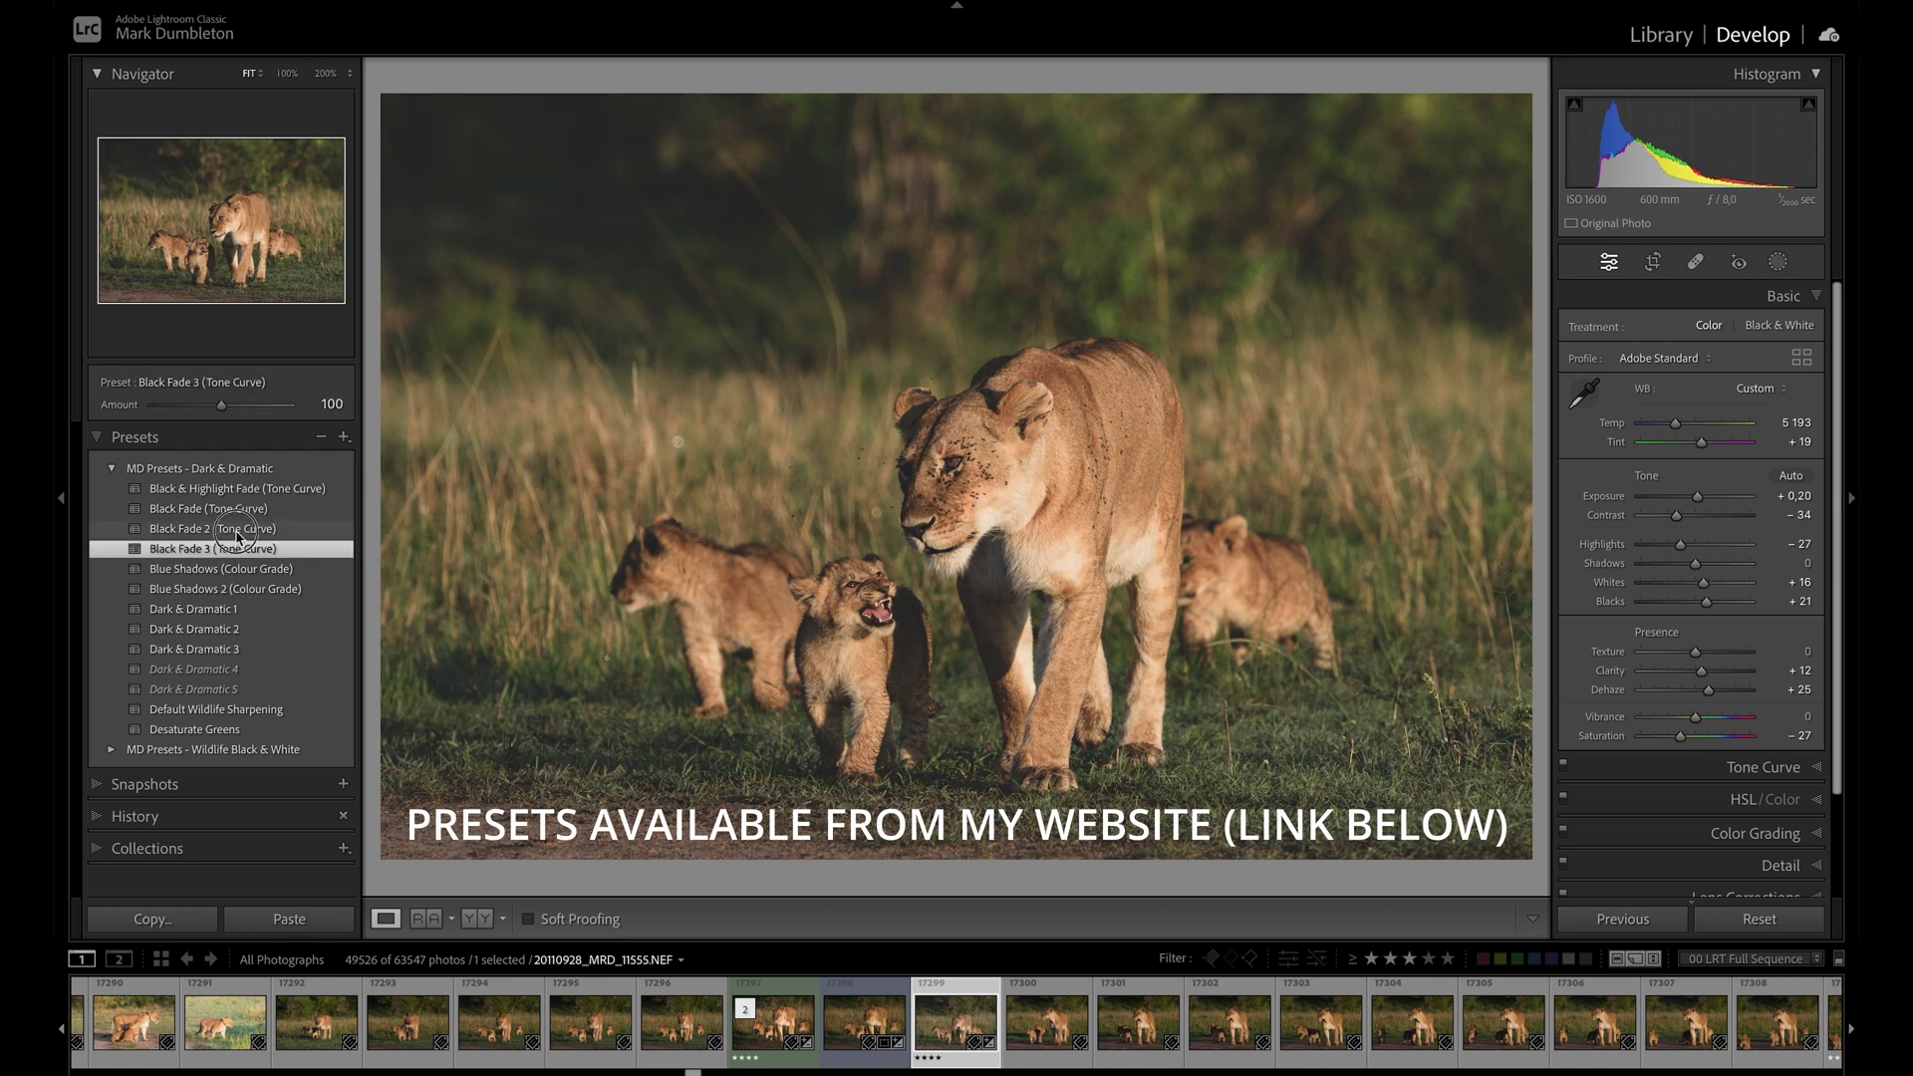
pyautogui.click(235, 529)
pyautogui.moveTo(1695, 496); pyautogui.dragTo(1683, 597)
# Step: Check the vignetting and colour grading settings, then save the look as snapshot 4
pyautogui.scroll(-3, 1773, 867)
pyautogui.click(1693, 872)
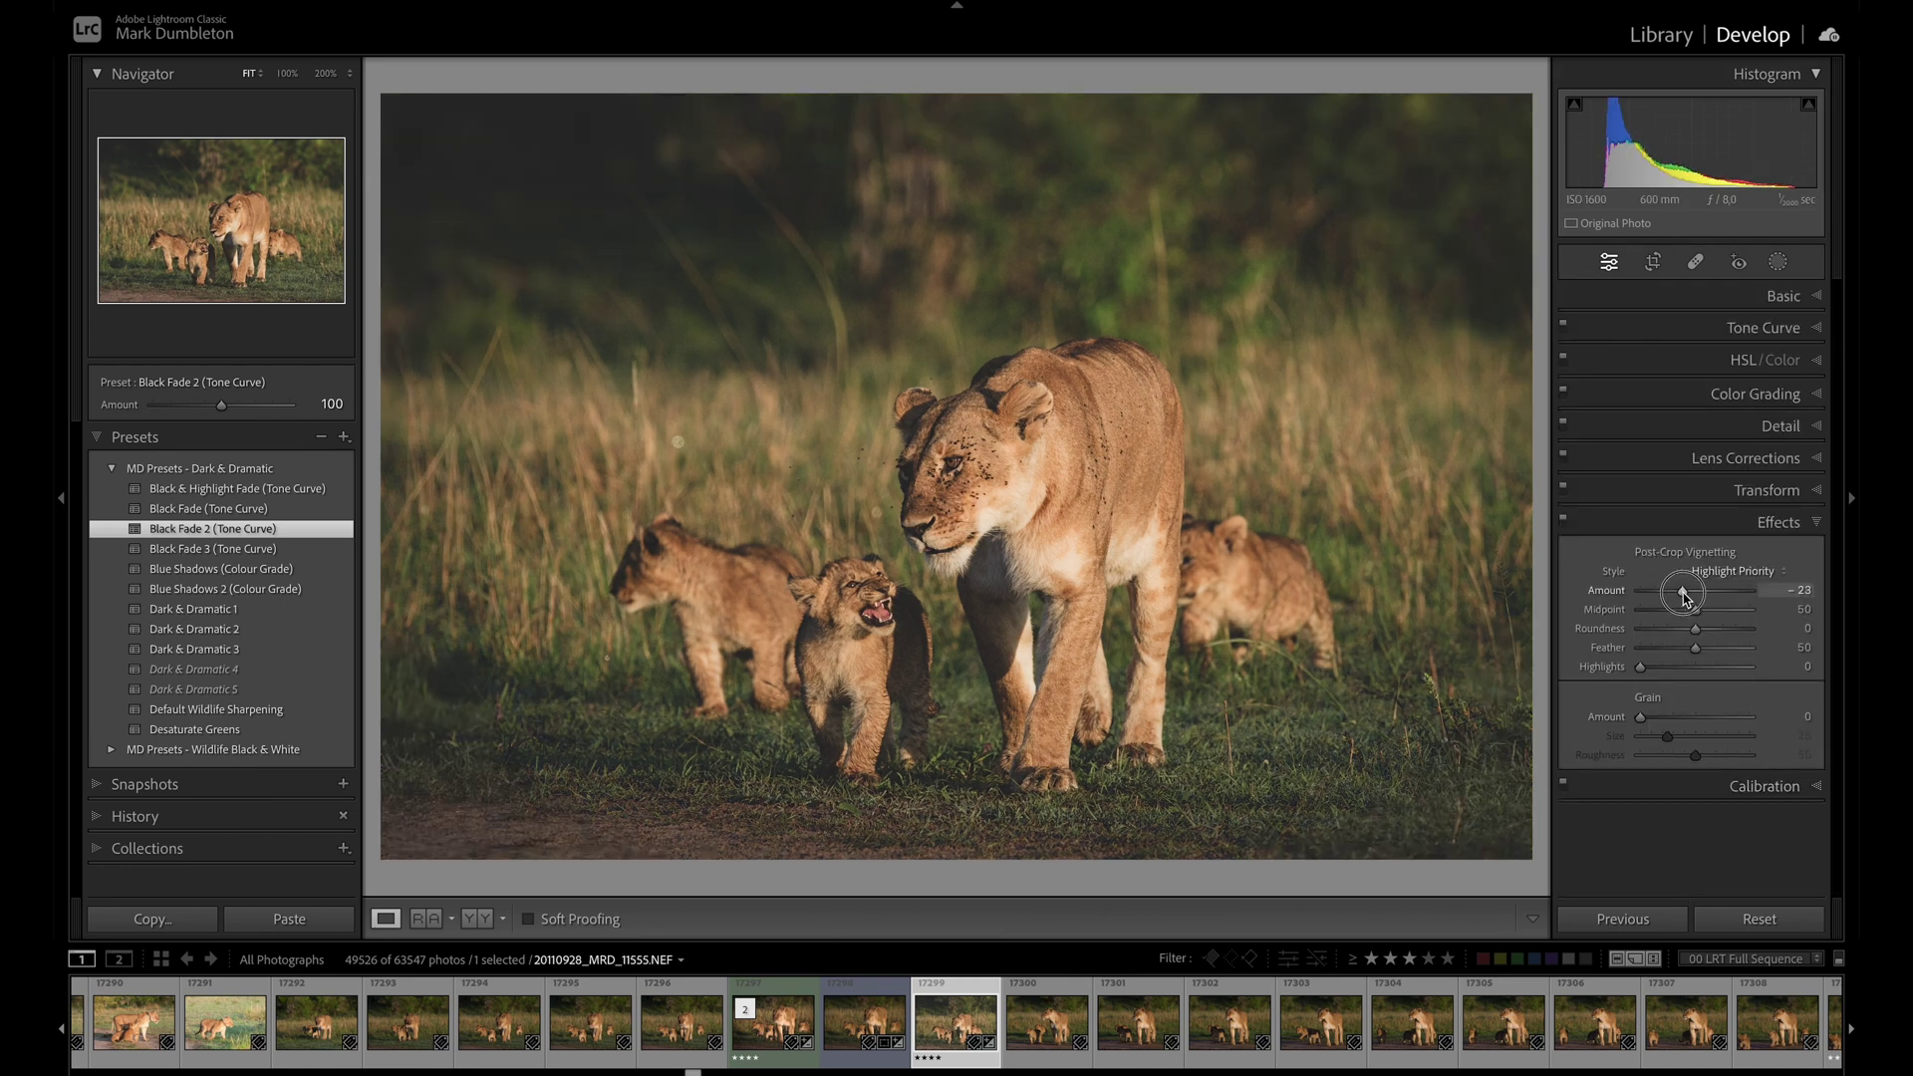
pyautogui.click(1765, 394)
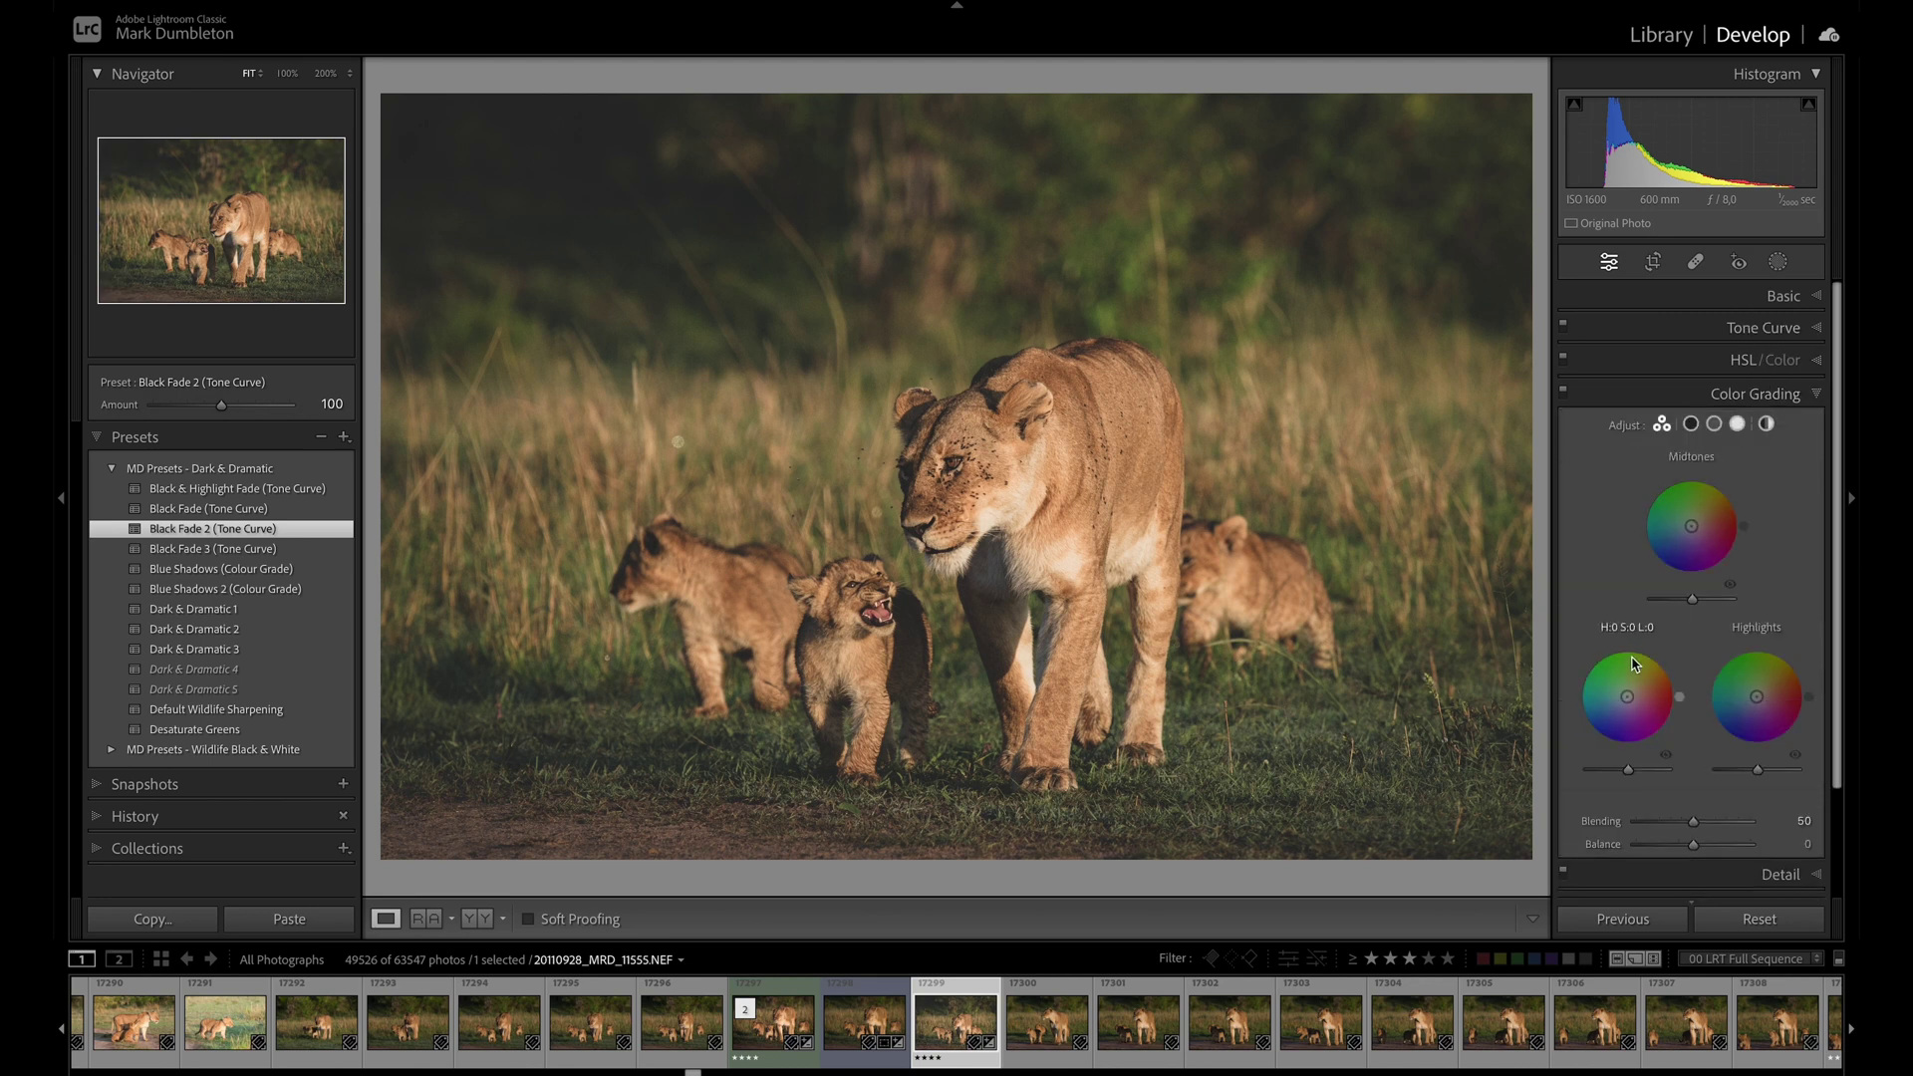
pyautogui.click(144, 784)
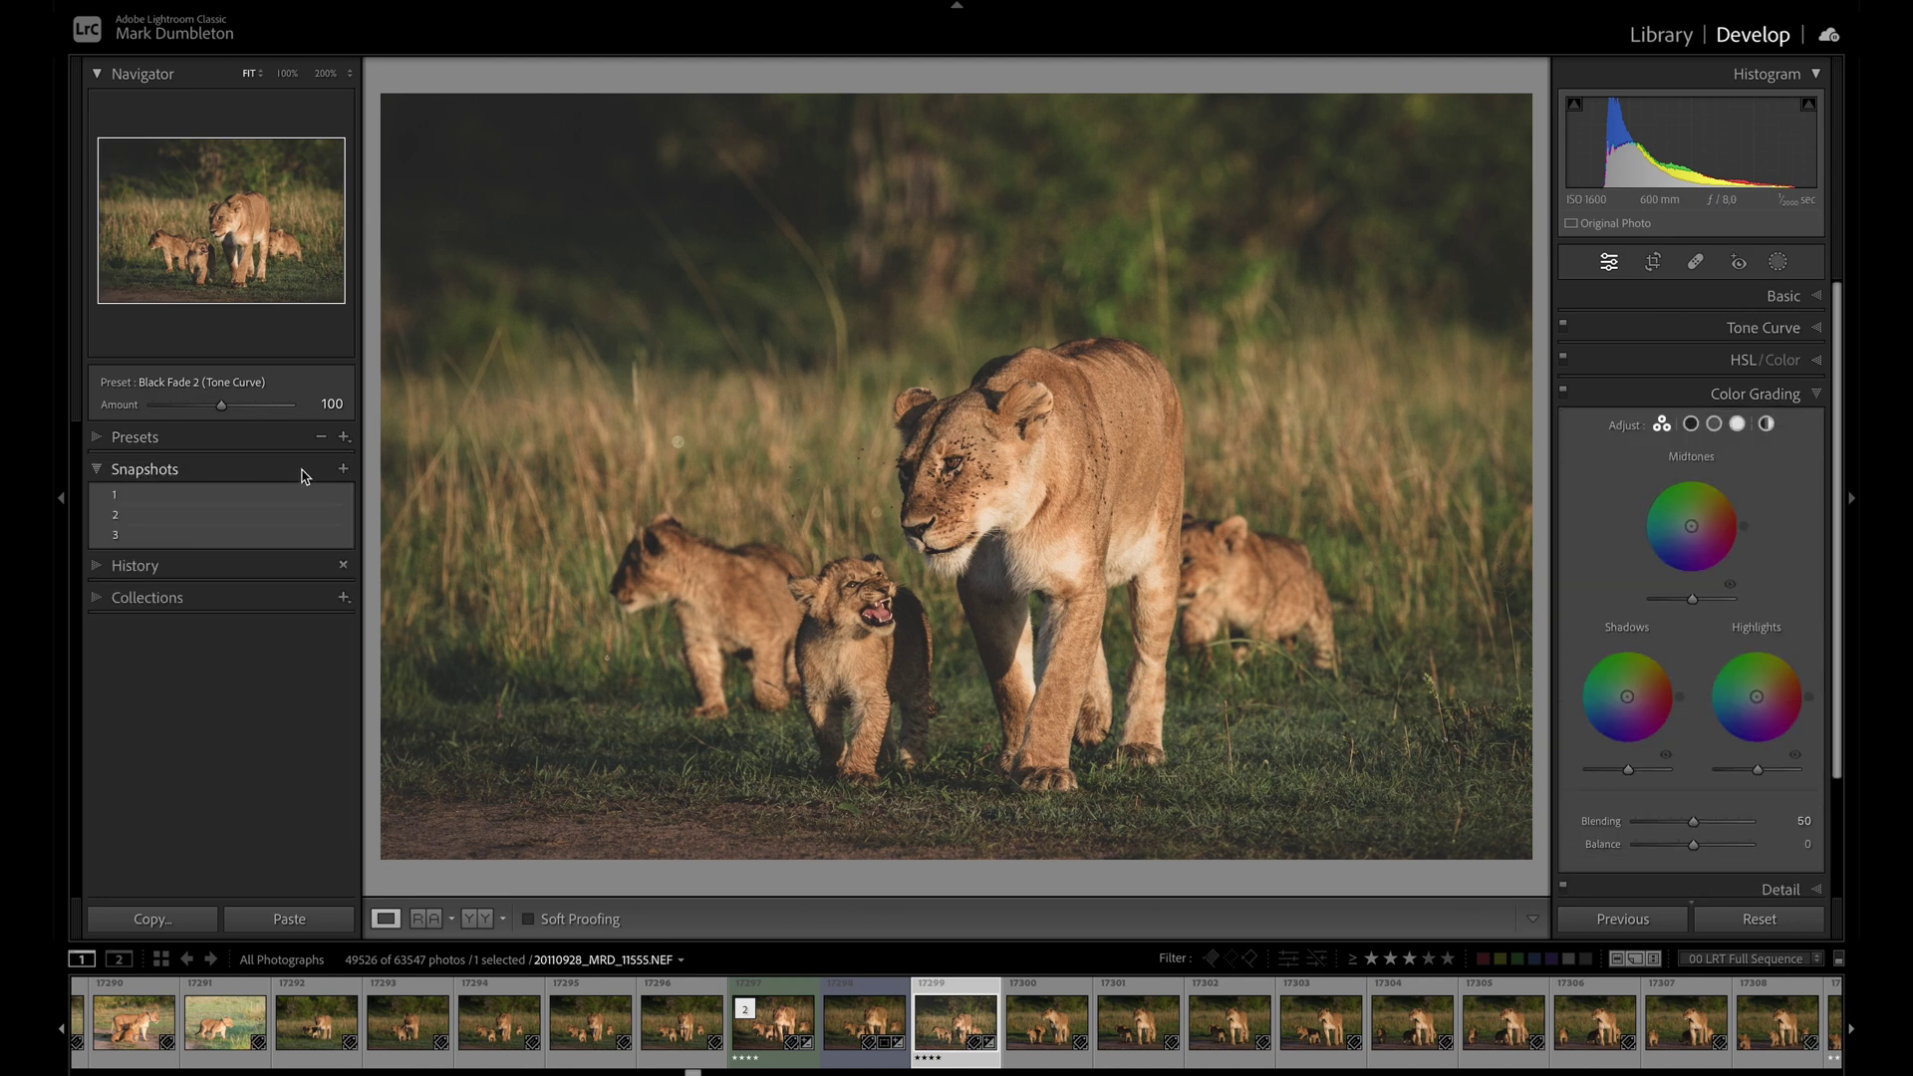
pyautogui.click(343, 468)
pyautogui.write('4')
pyautogui.press('Return')
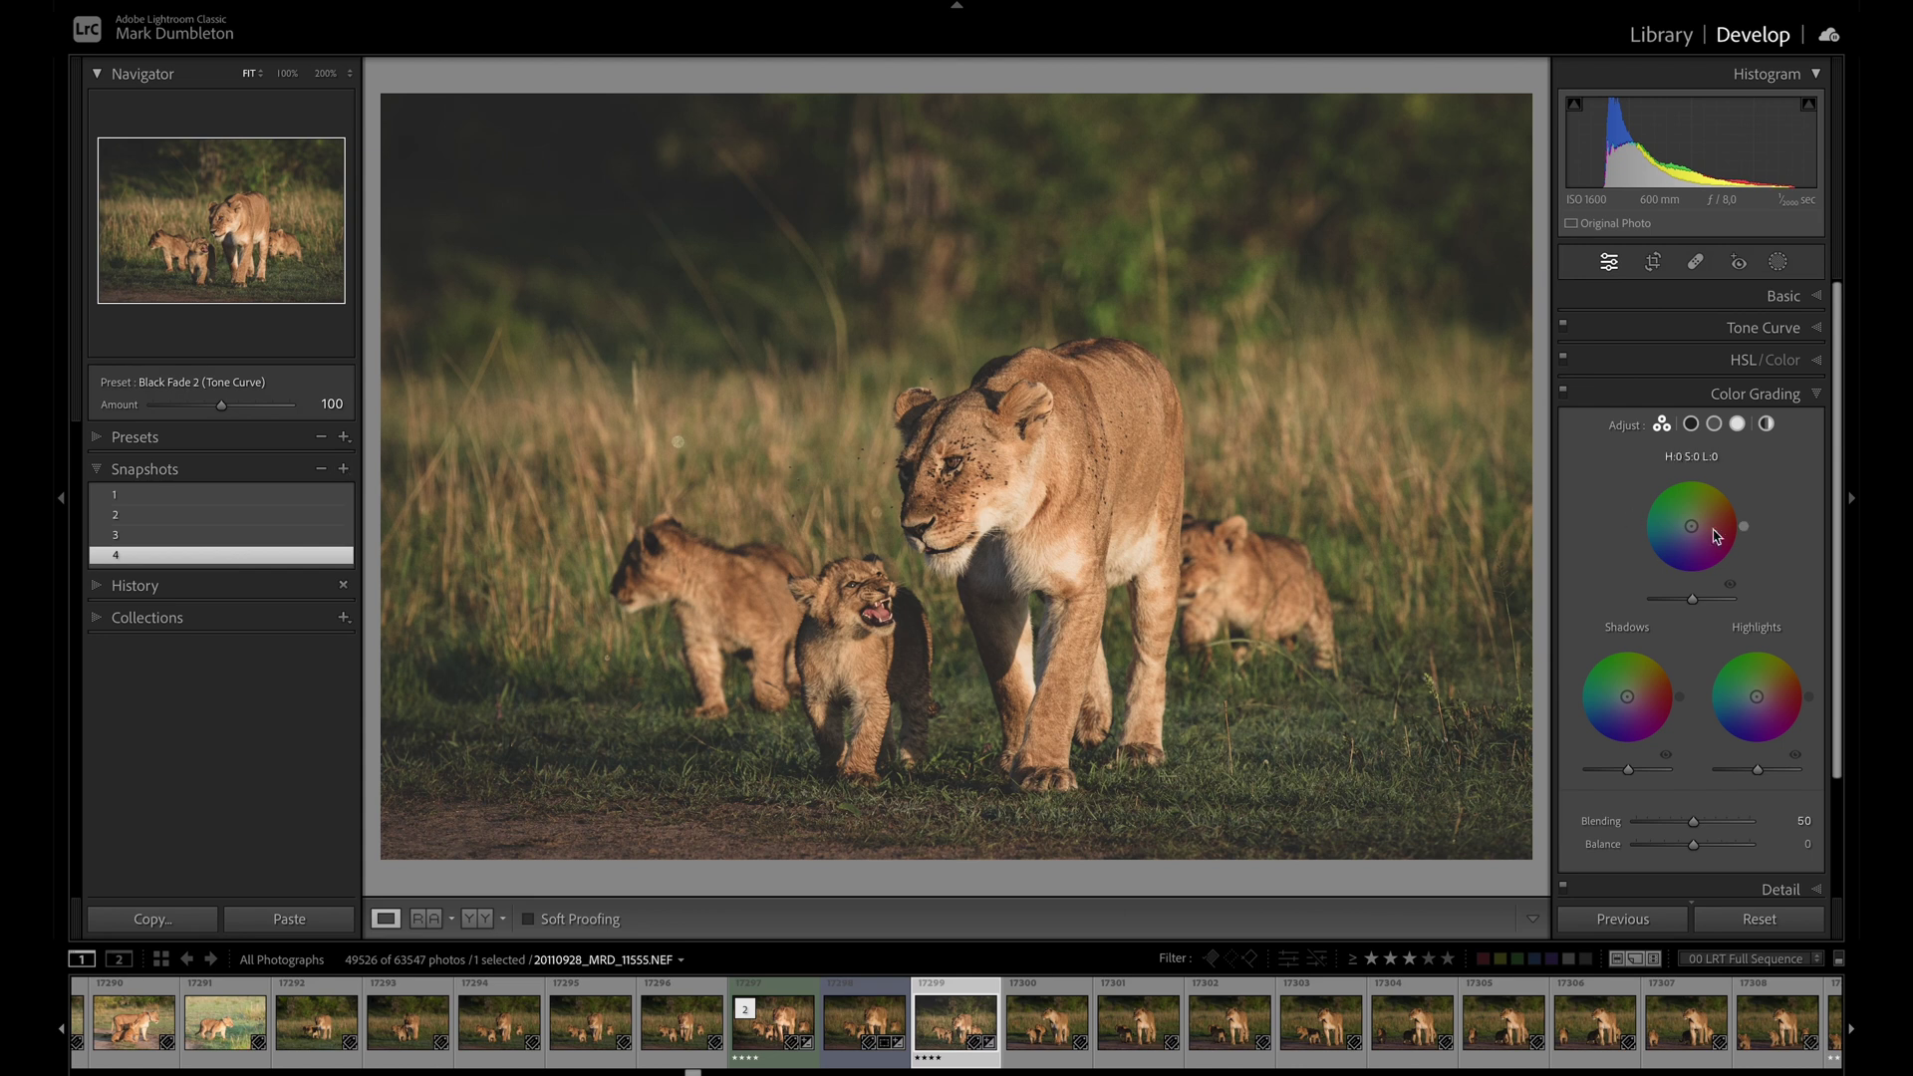
# Step: Tint shadows blue, set Exposure +0.55, Whites −41, Blacks +29, and save snapshot 5
pyautogui.moveTo(1626, 697); pyautogui.dragTo(1619, 704)
pyautogui.click(1763, 327)
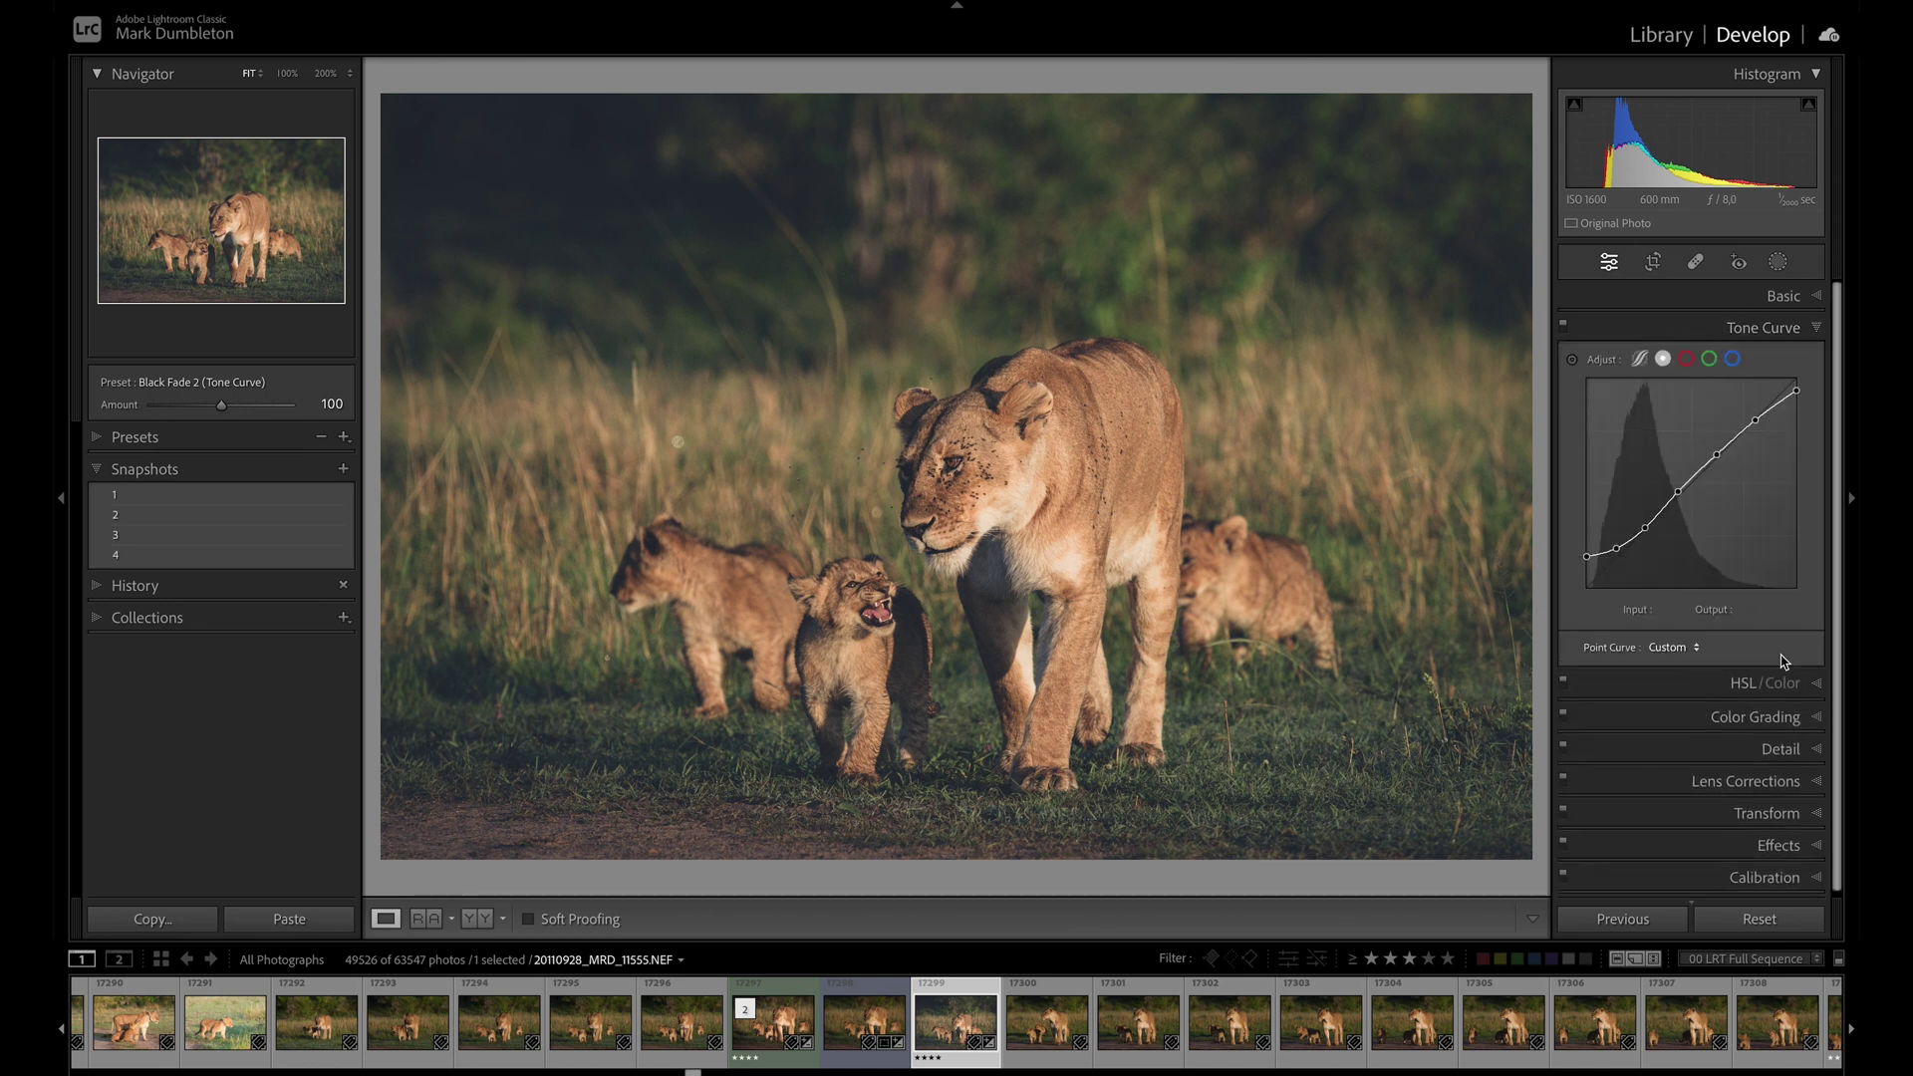
pyautogui.click(1783, 296)
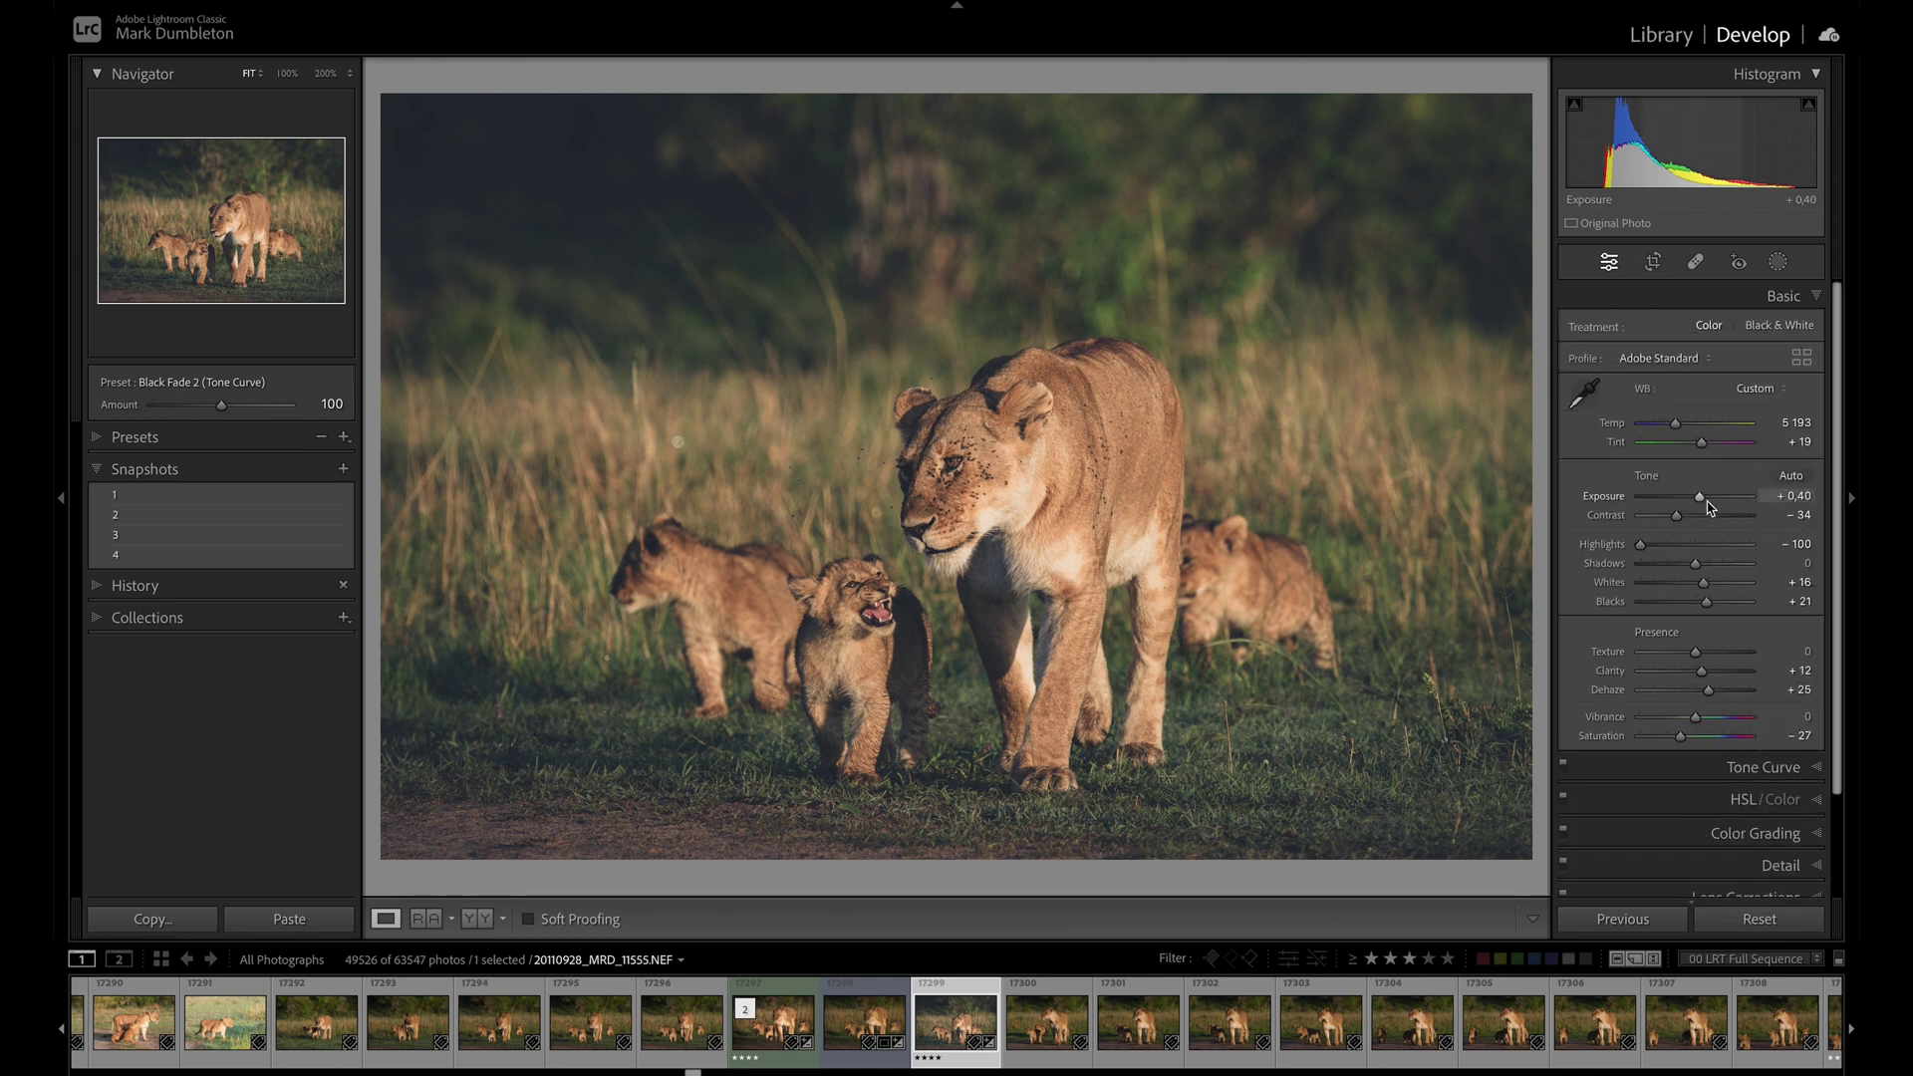
pyautogui.moveTo(1700, 498); pyautogui.dragTo(1701, 498)
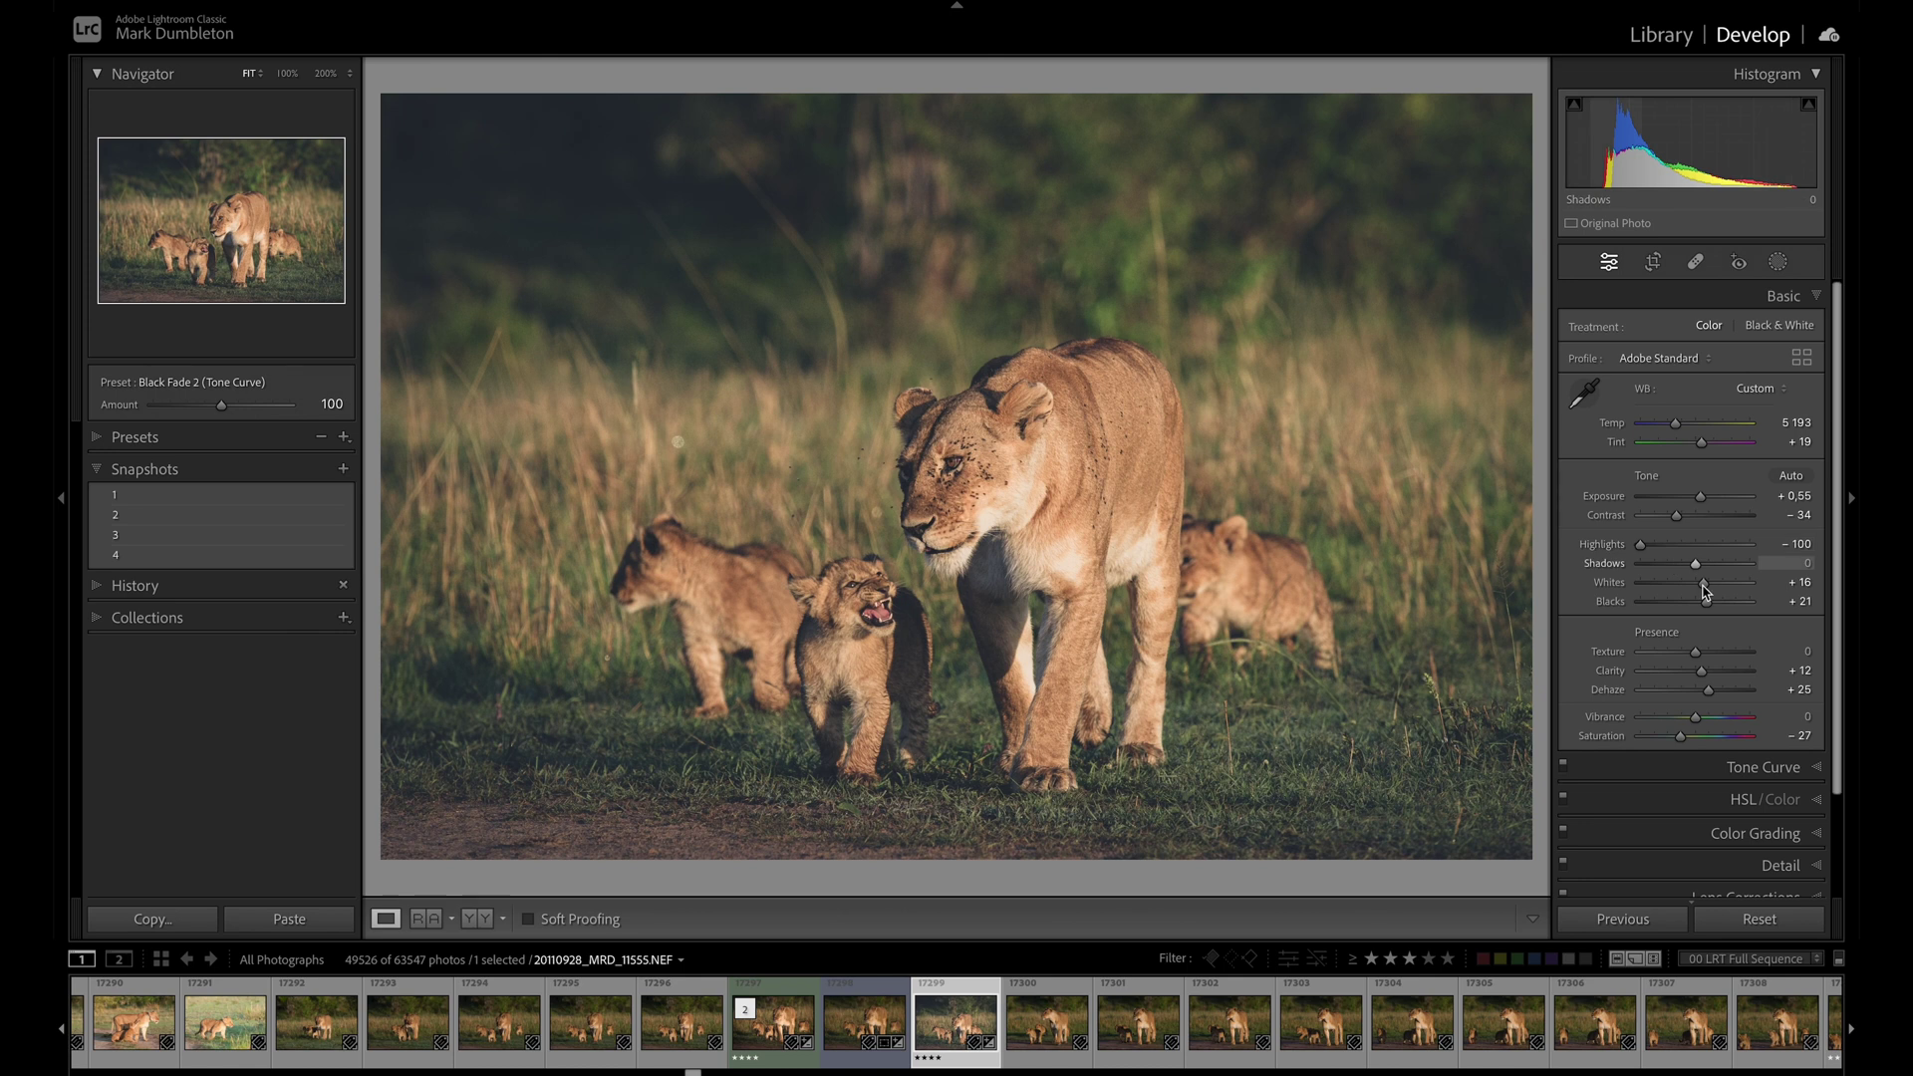
pyautogui.moveTo(1705, 589)
pyautogui.mouseDown()
pyautogui.moveTo(1677, 589)
pyautogui.moveTo(1711, 605)
pyautogui.mouseUp()
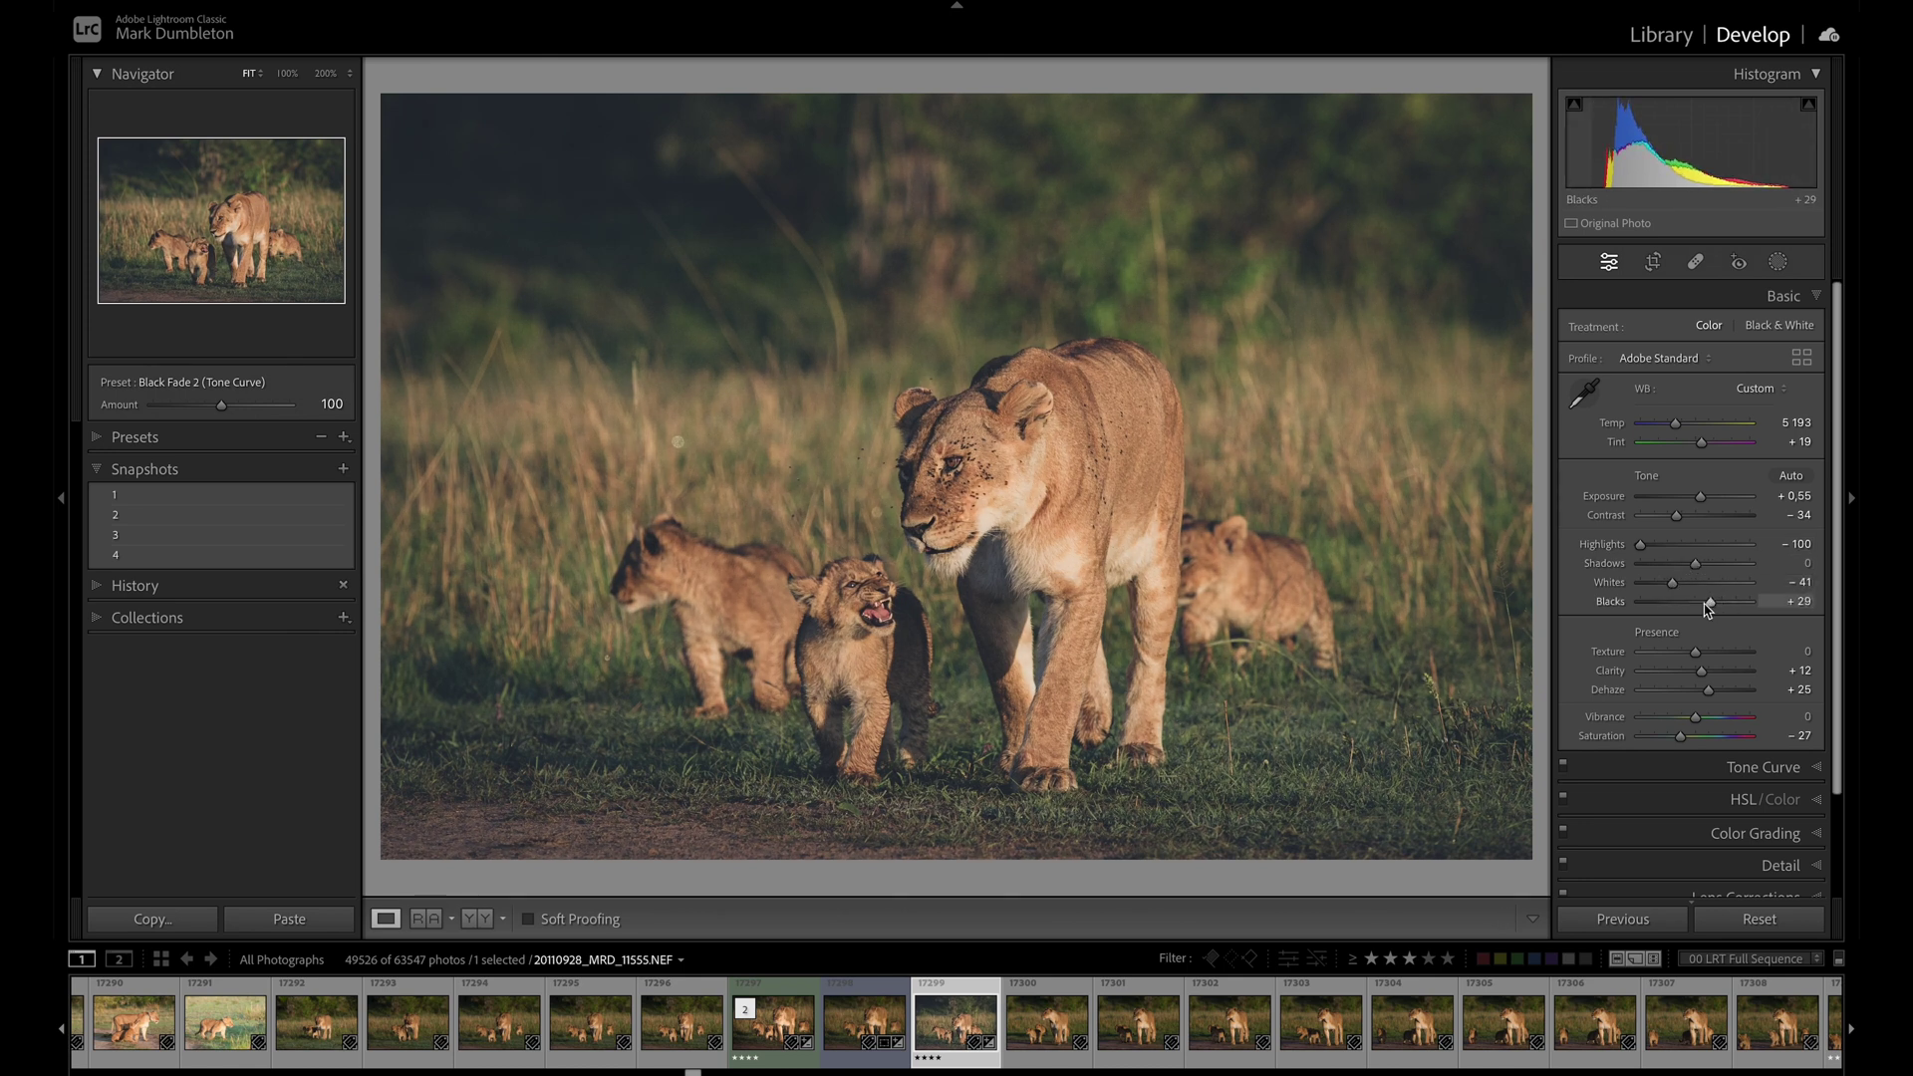
pyautogui.click(343, 468)
pyautogui.press('Return')
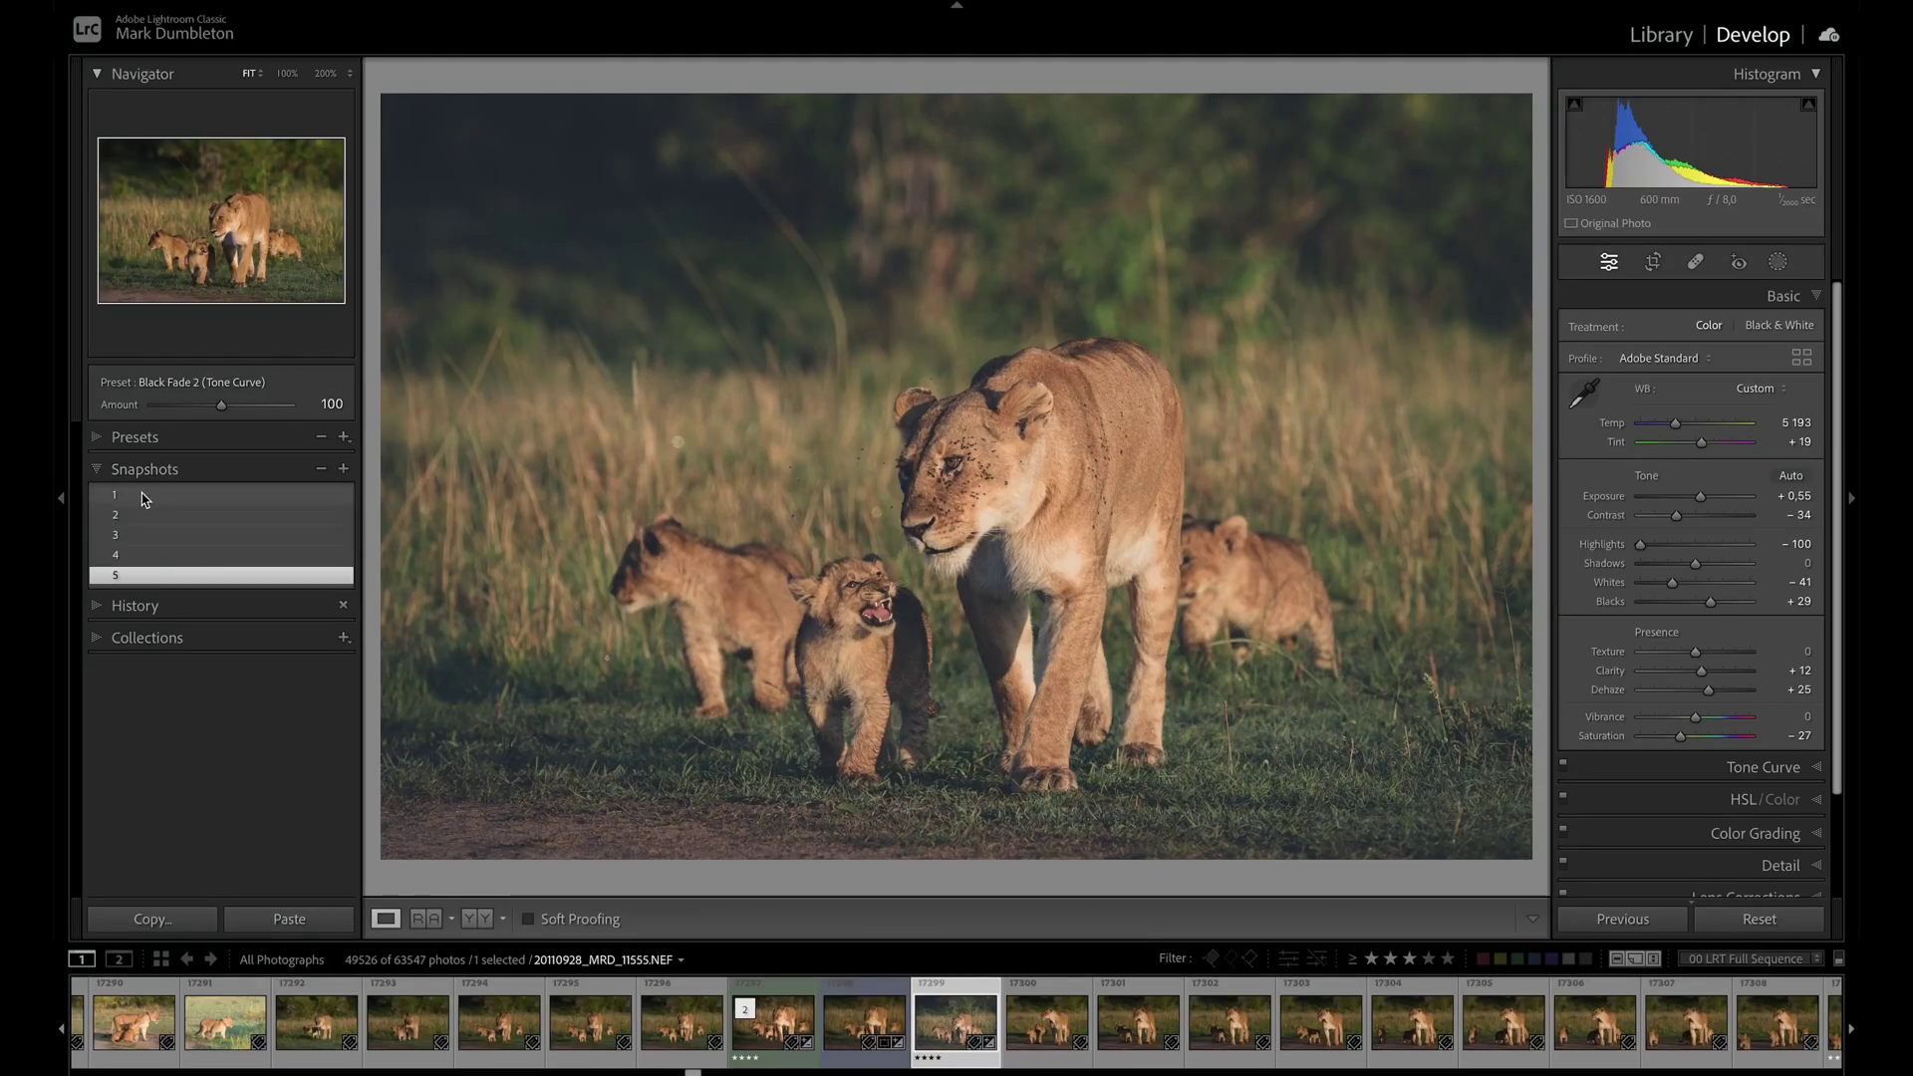
# Step: Compare snapshots 1 through 5, ending on the black-and-white snapshot 3
pyautogui.click(145, 496)
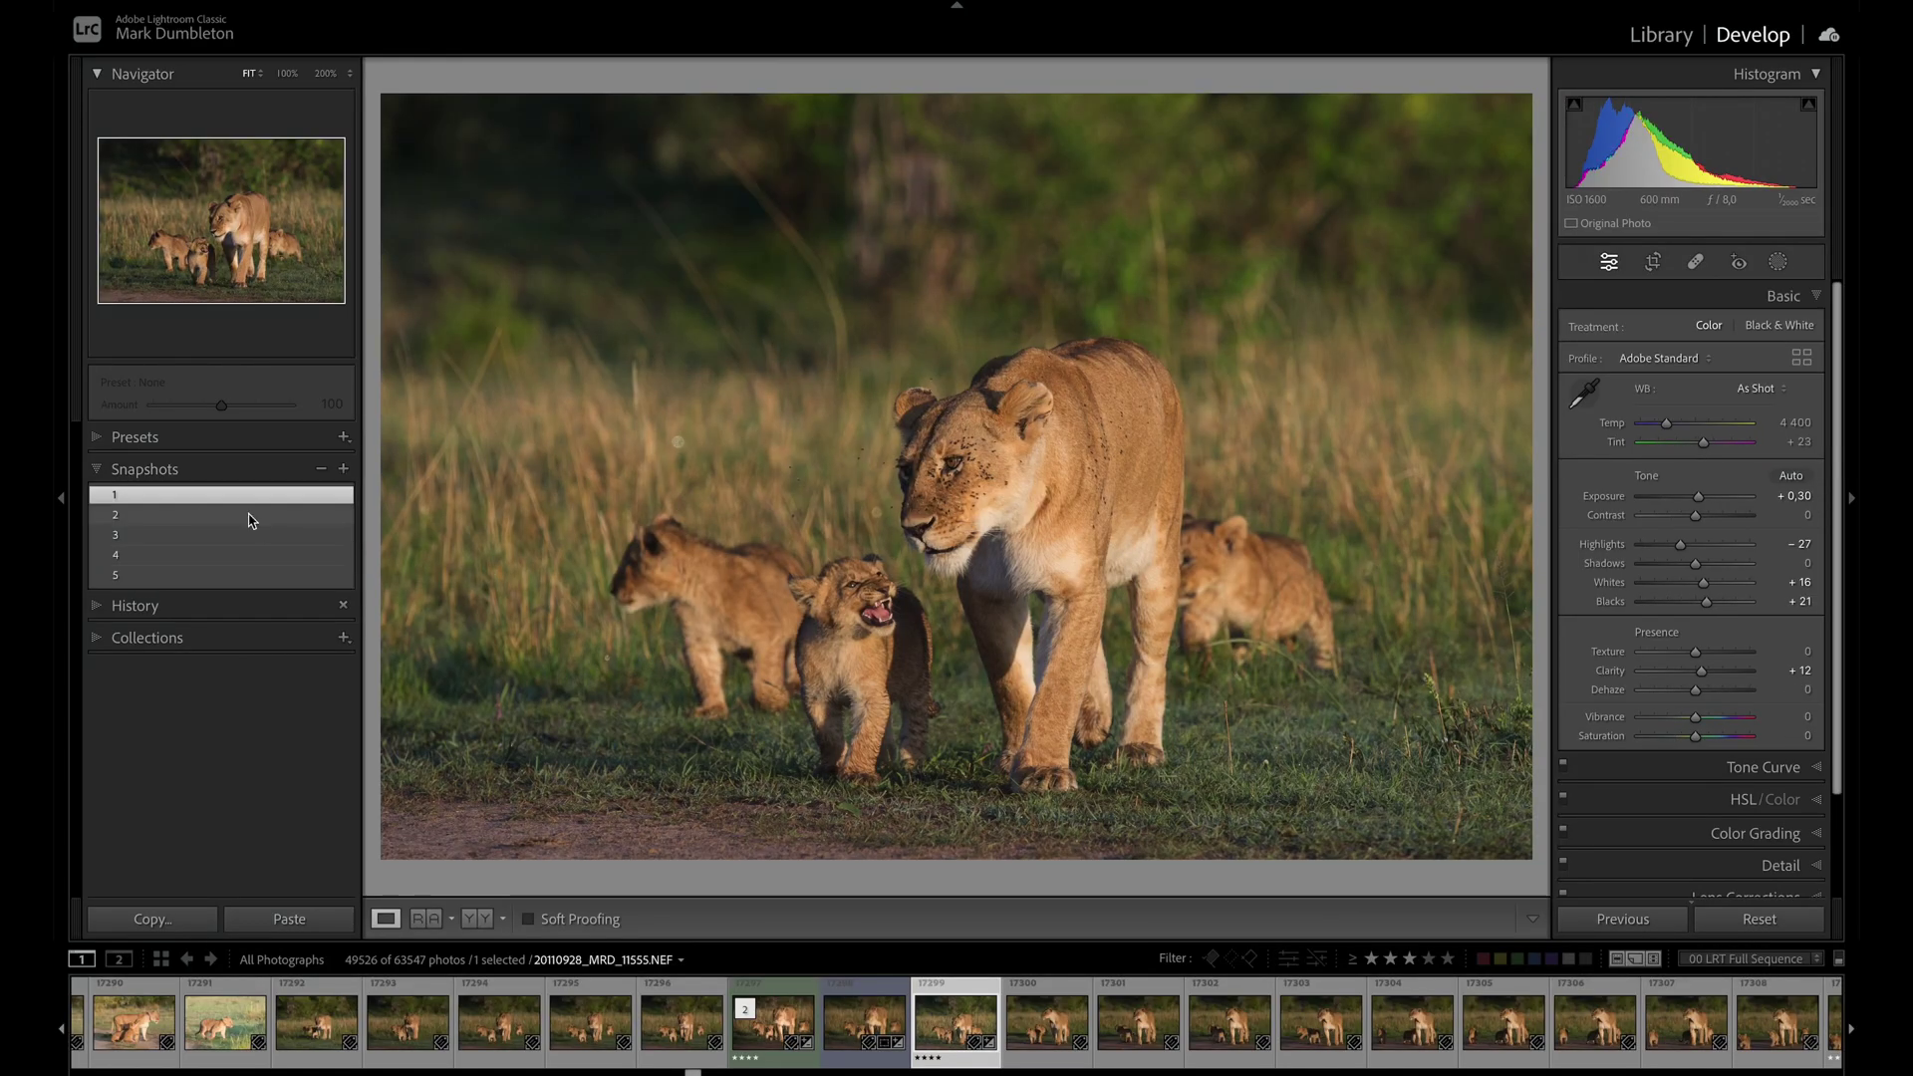
pyautogui.click(248, 516)
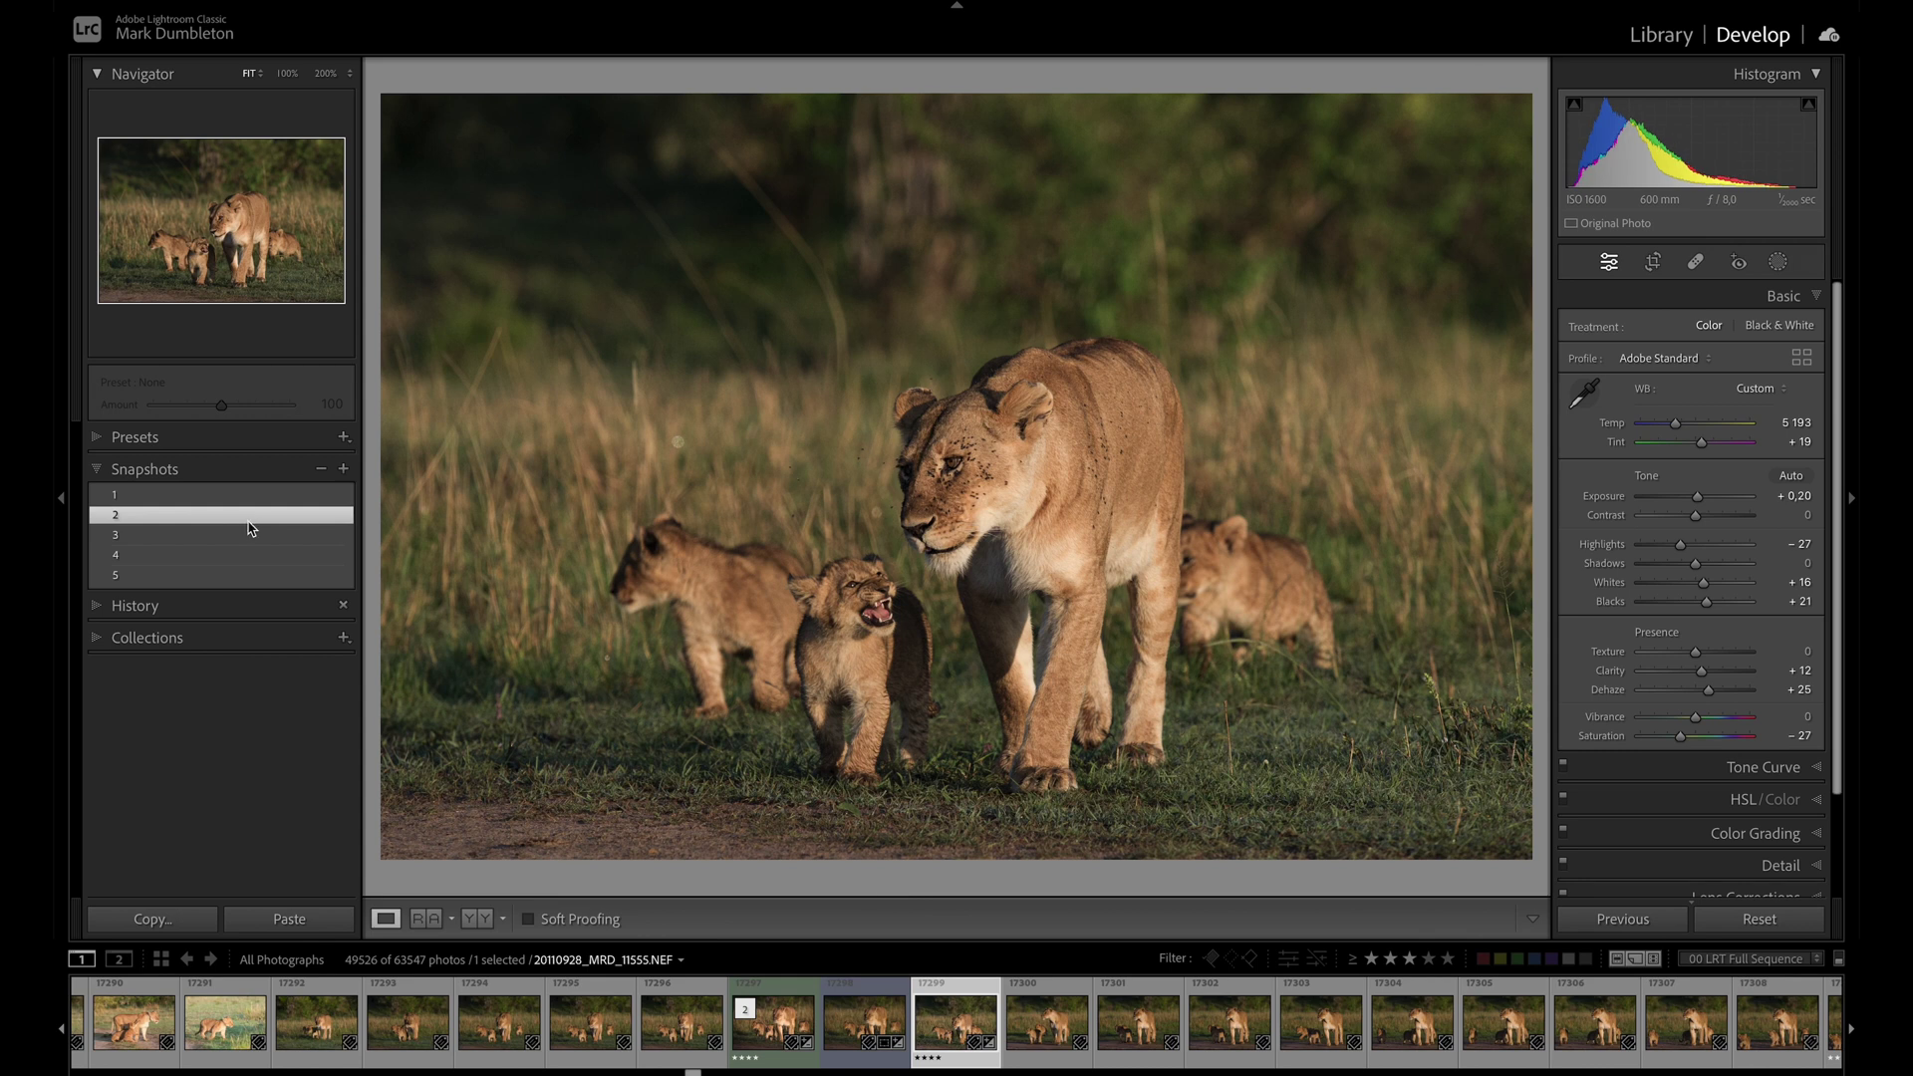
pyautogui.click(248, 538)
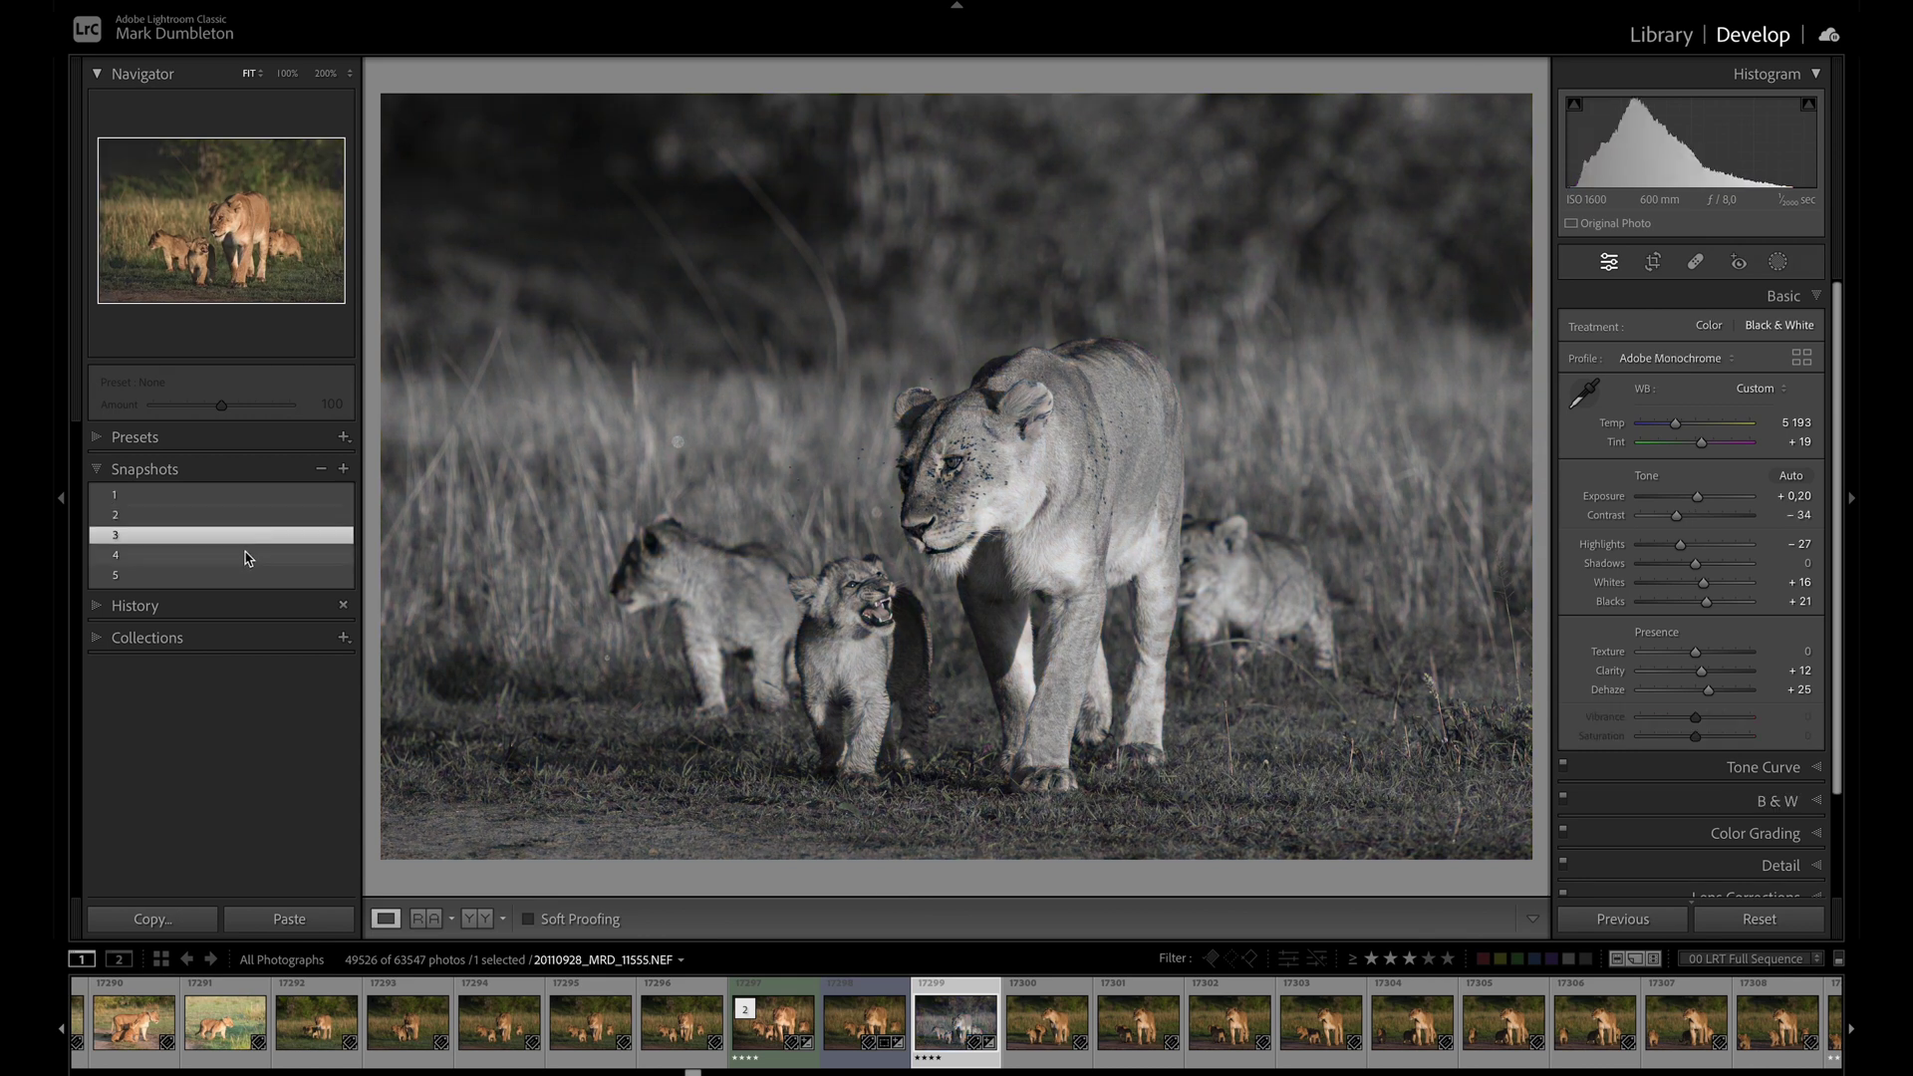
pyautogui.click(244, 555)
pyautogui.click(242, 577)
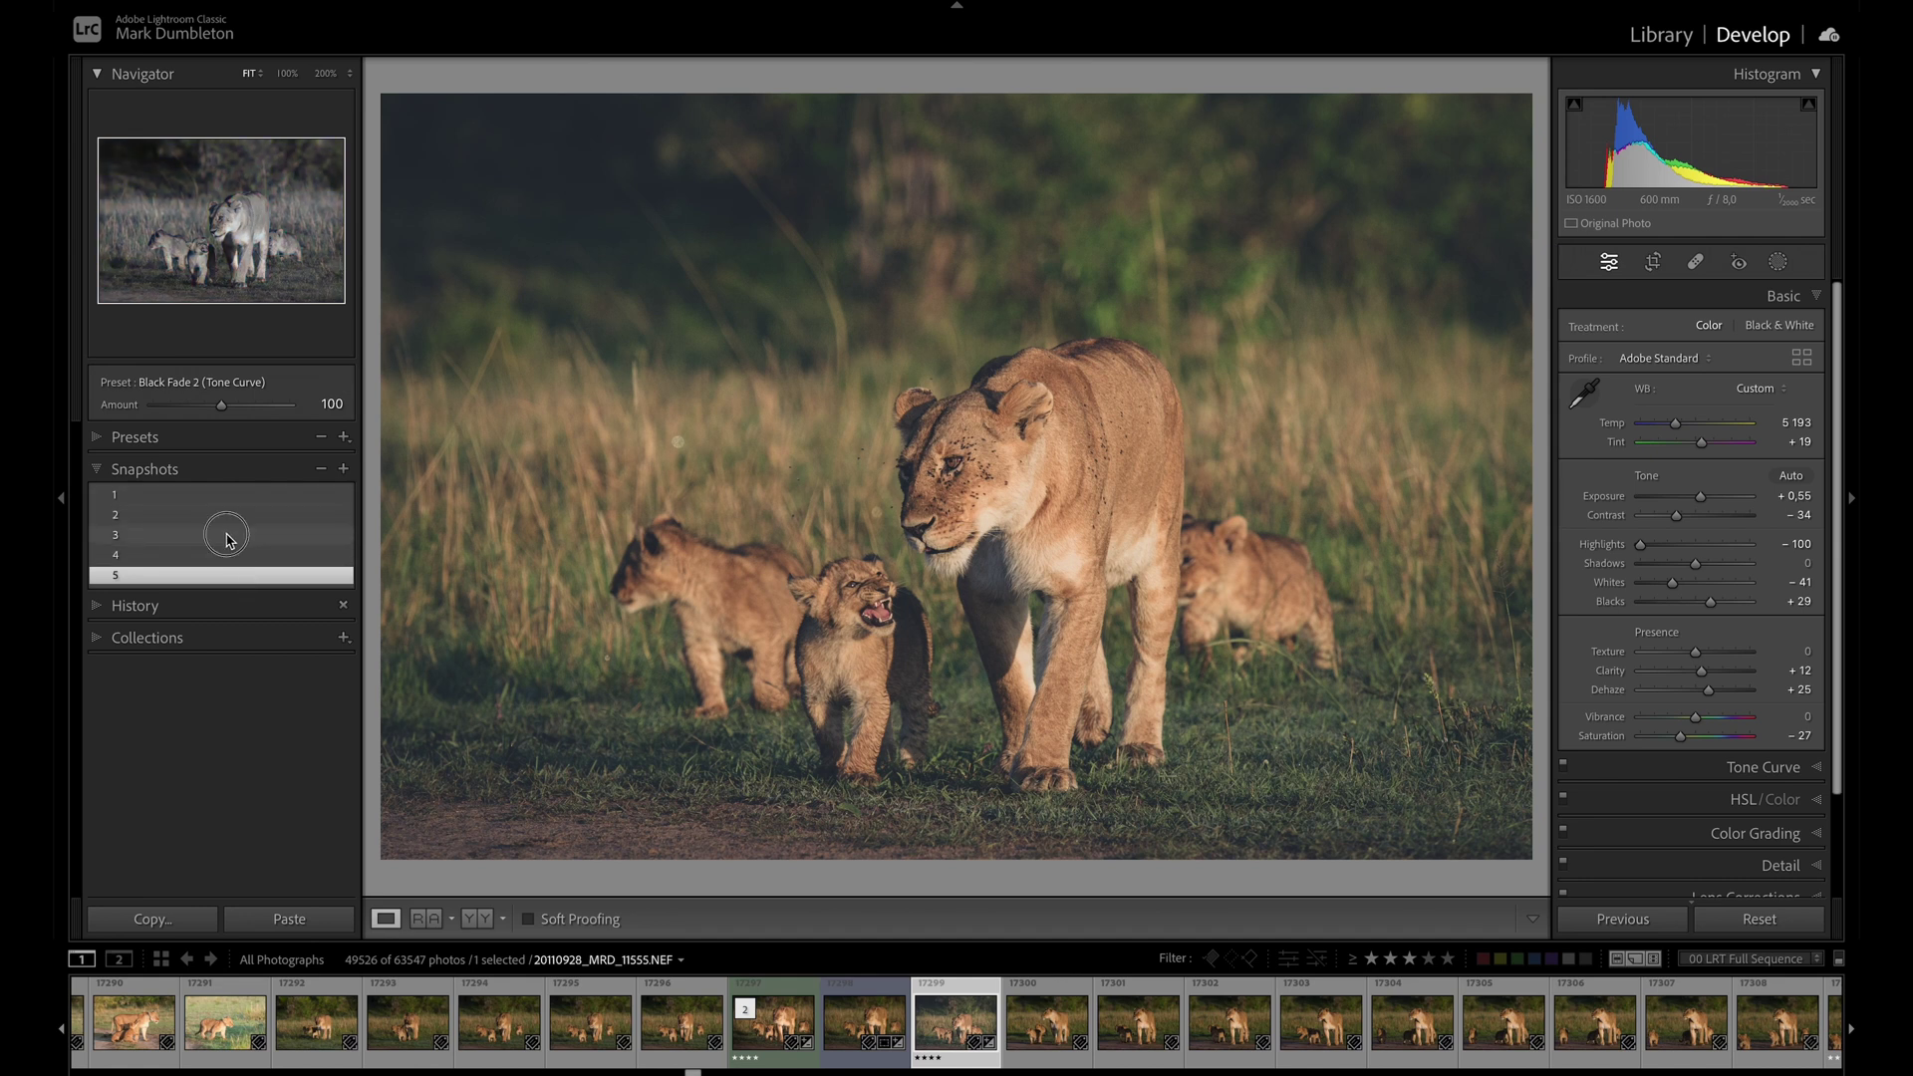
pyautogui.click(226, 537)
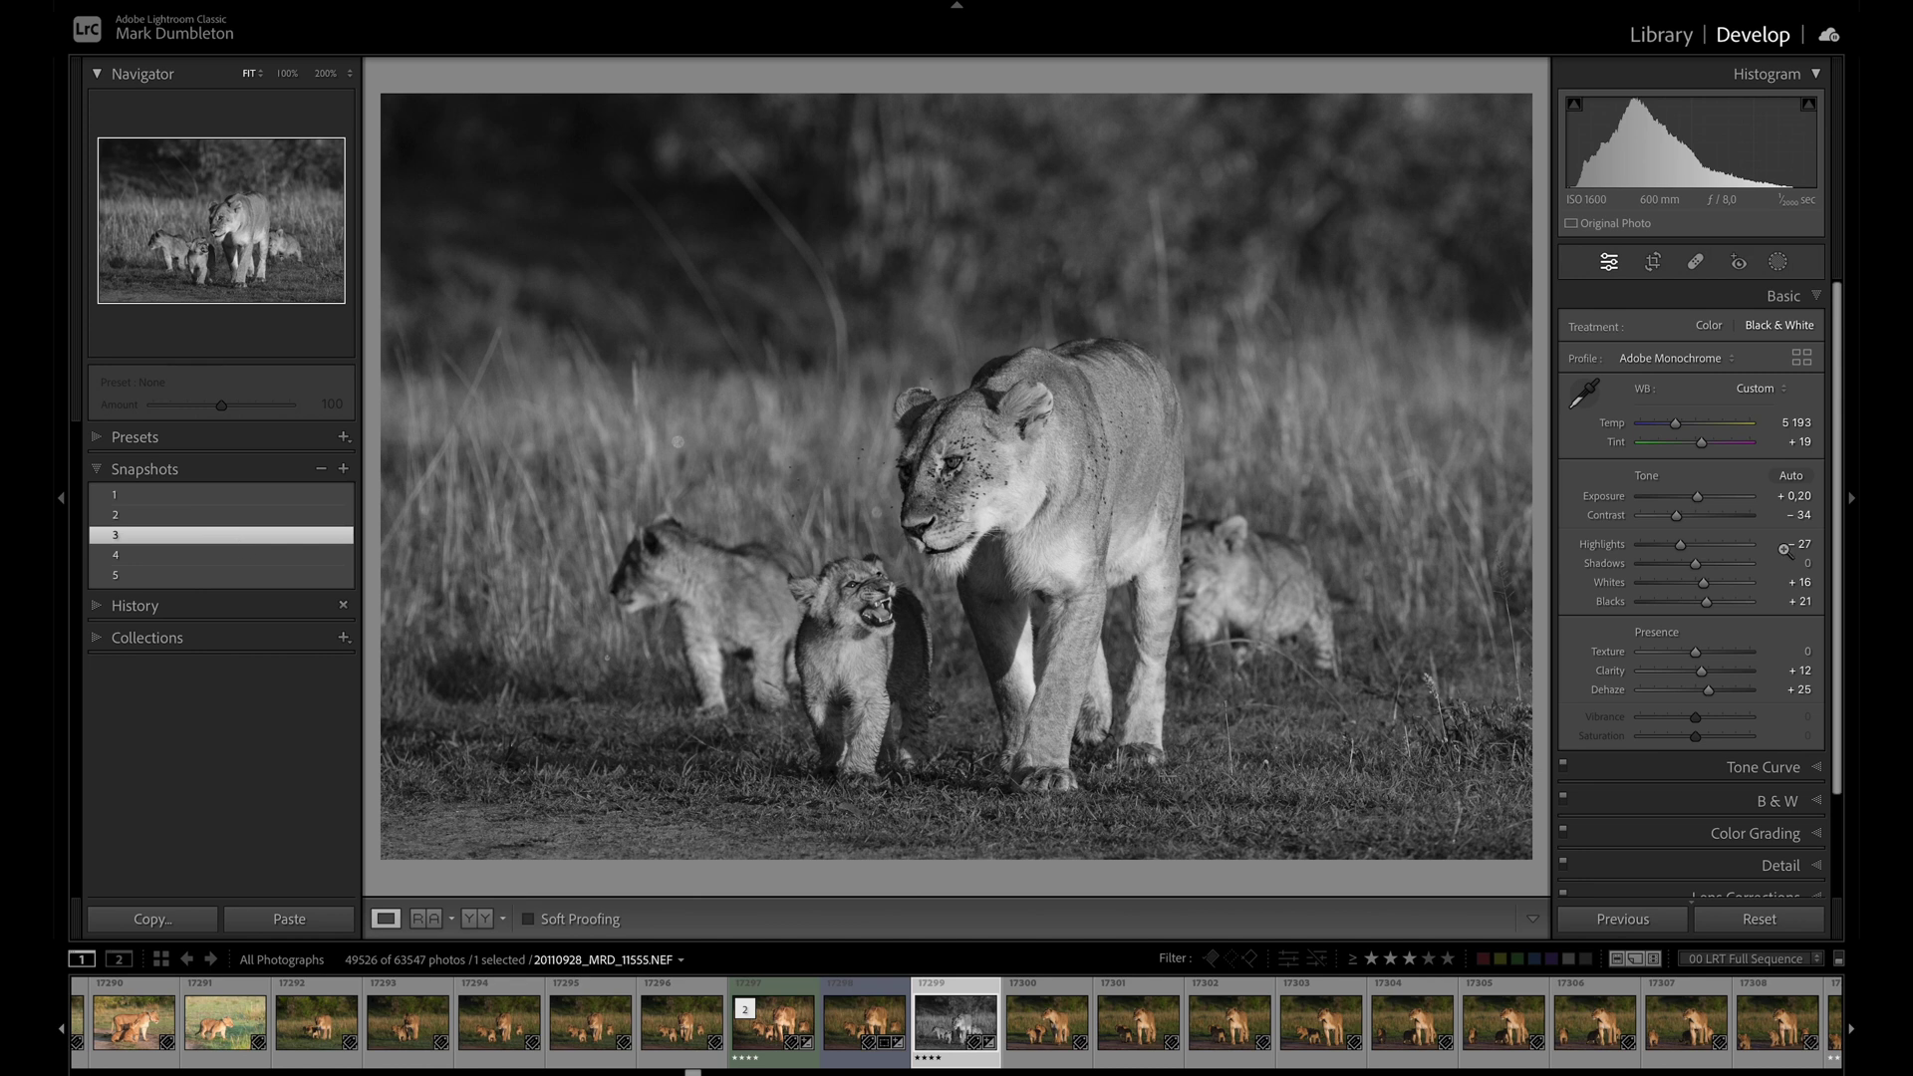
# Step: Set Exposure +0.35 and Blacks +56, and save the look as snapshot 3.1
pyautogui.moveTo(1697, 496); pyautogui.dragTo(1701, 501)
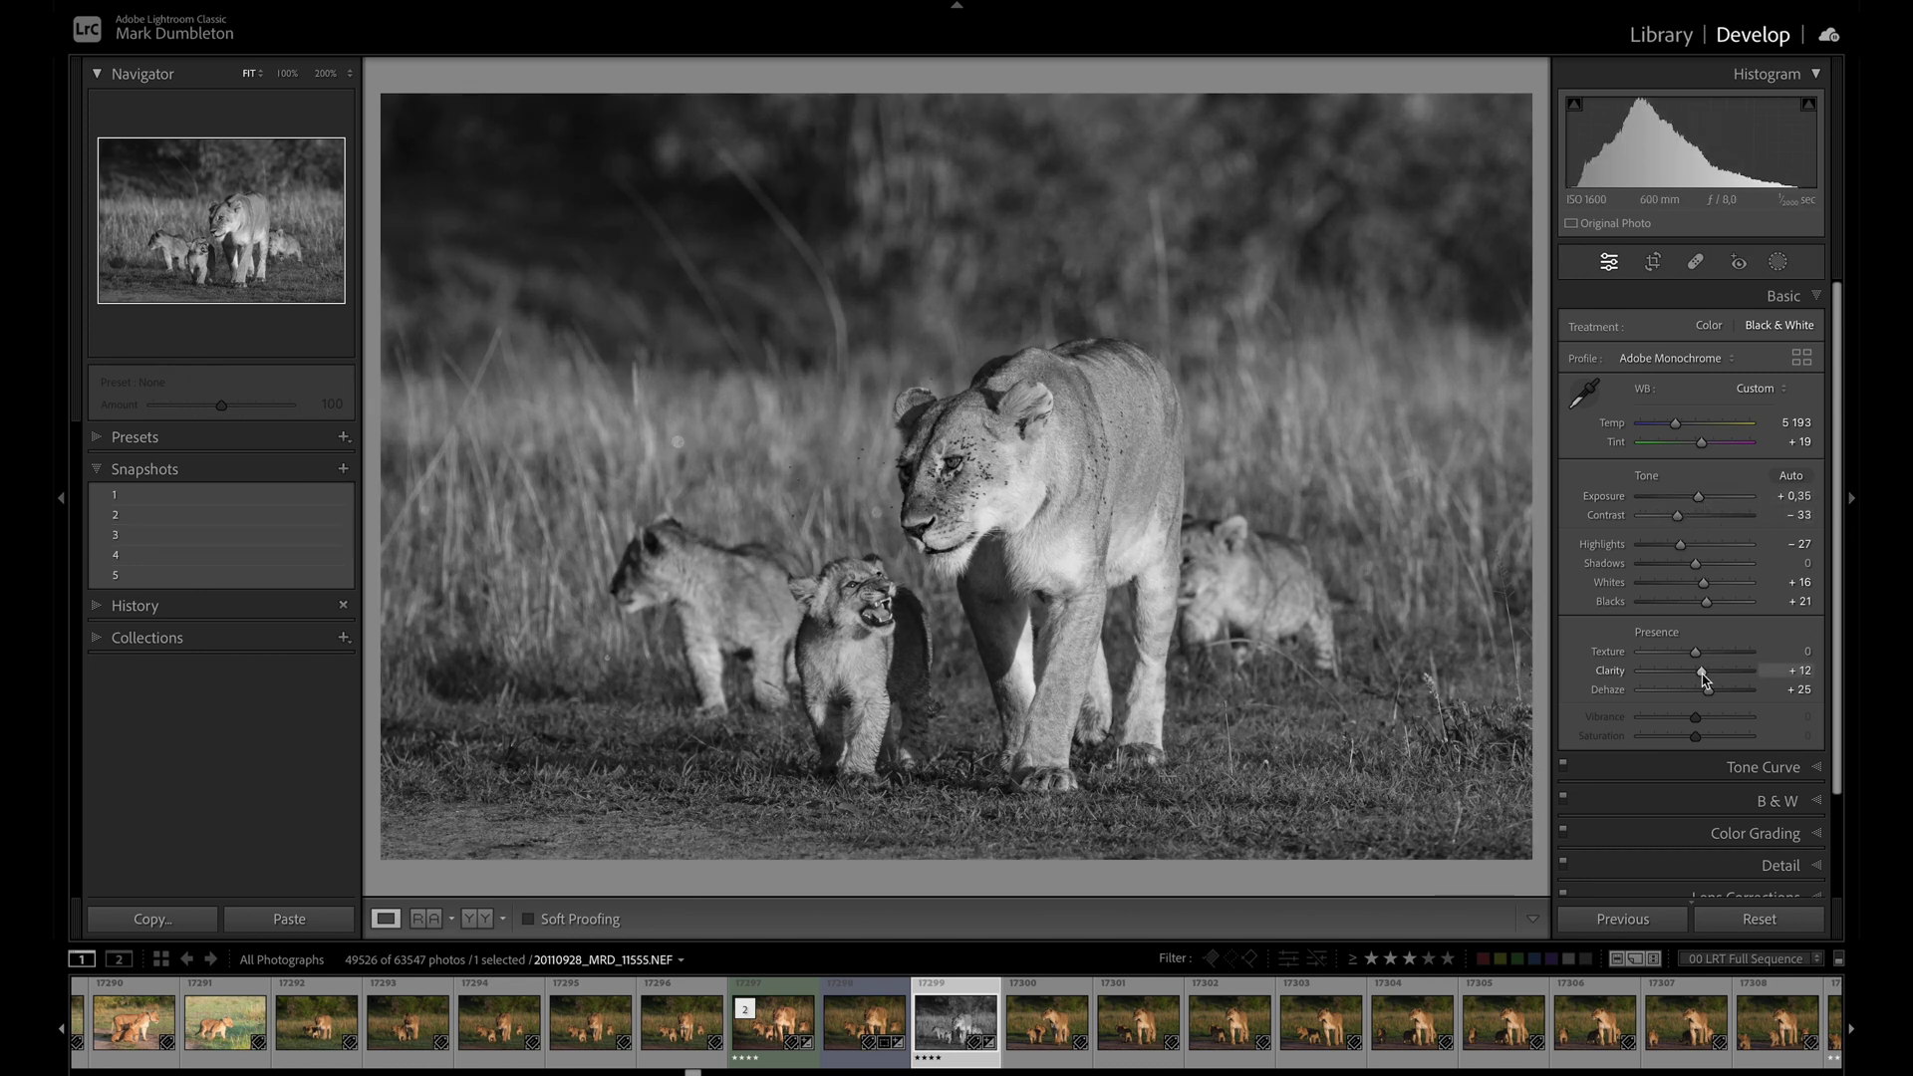
pyautogui.moveTo(1705, 601); pyautogui.dragTo(1640, 553)
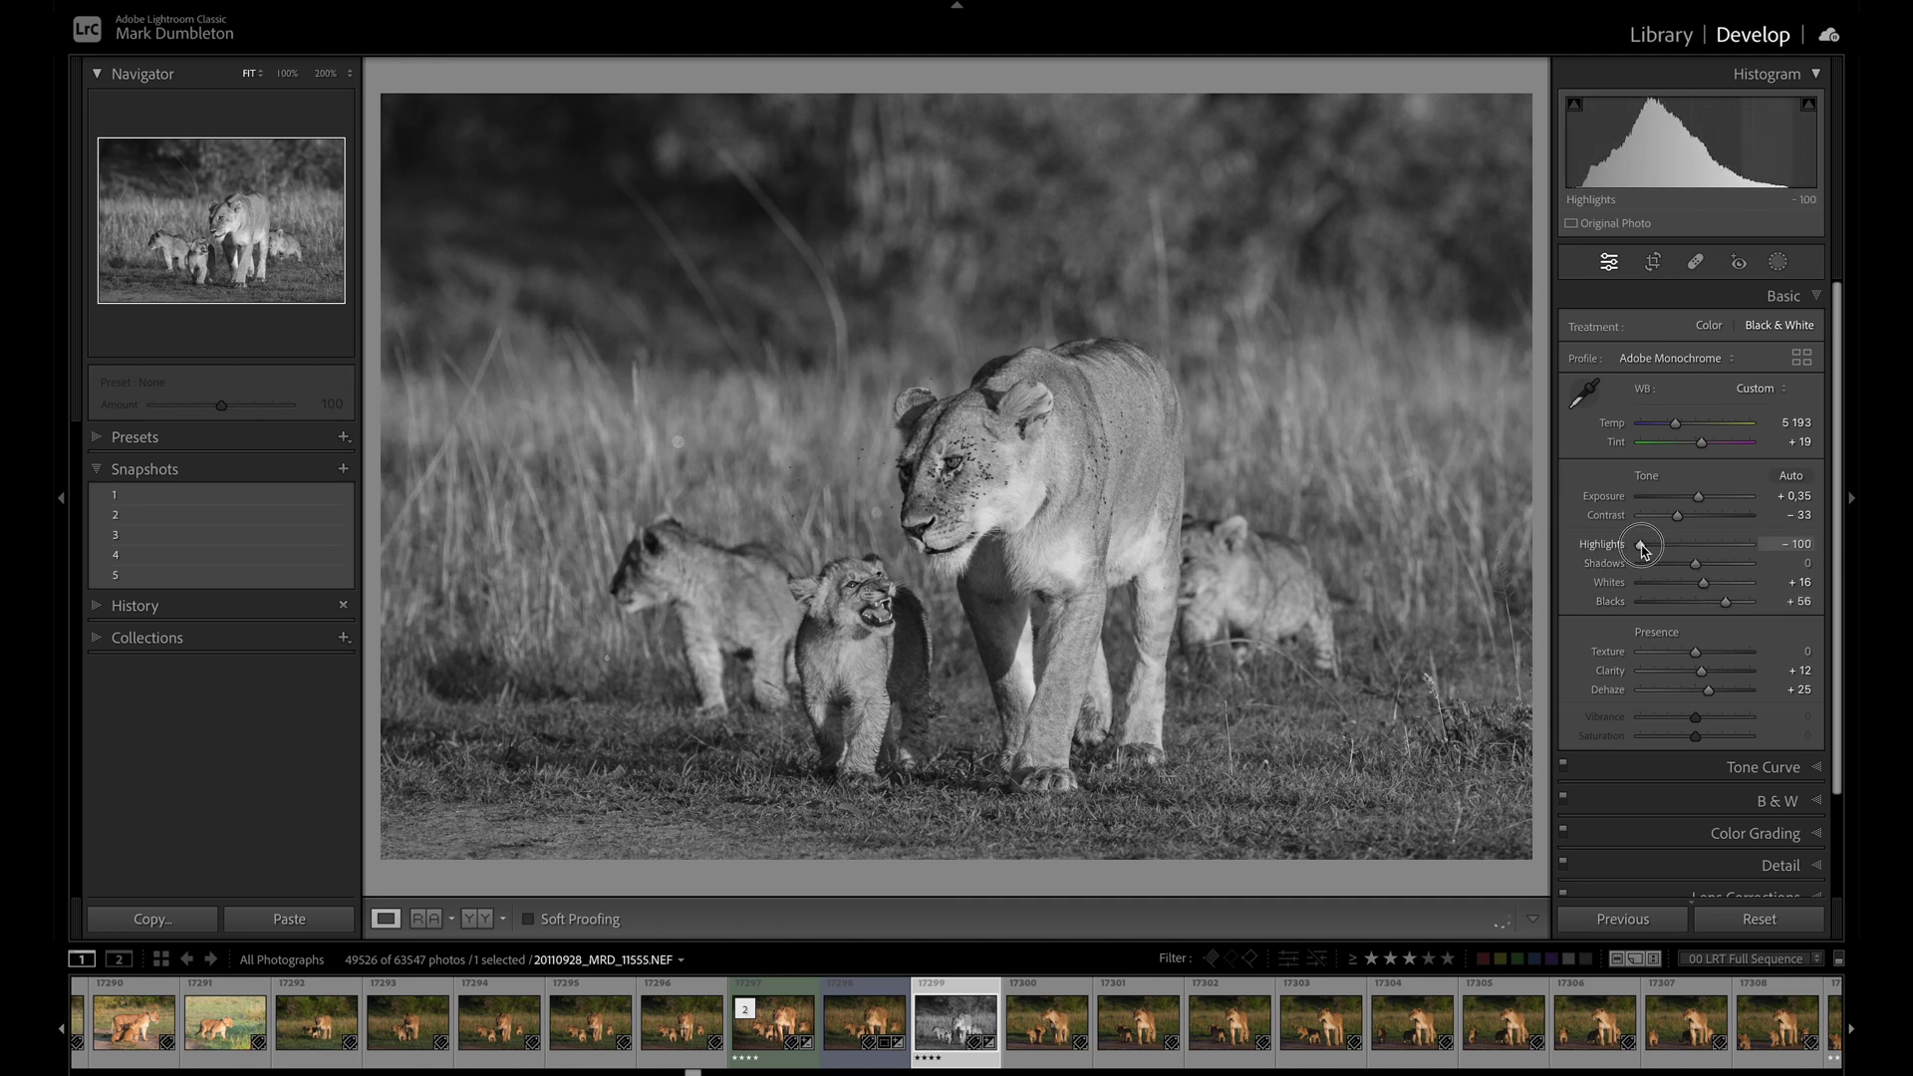
pyautogui.click(350, 465)
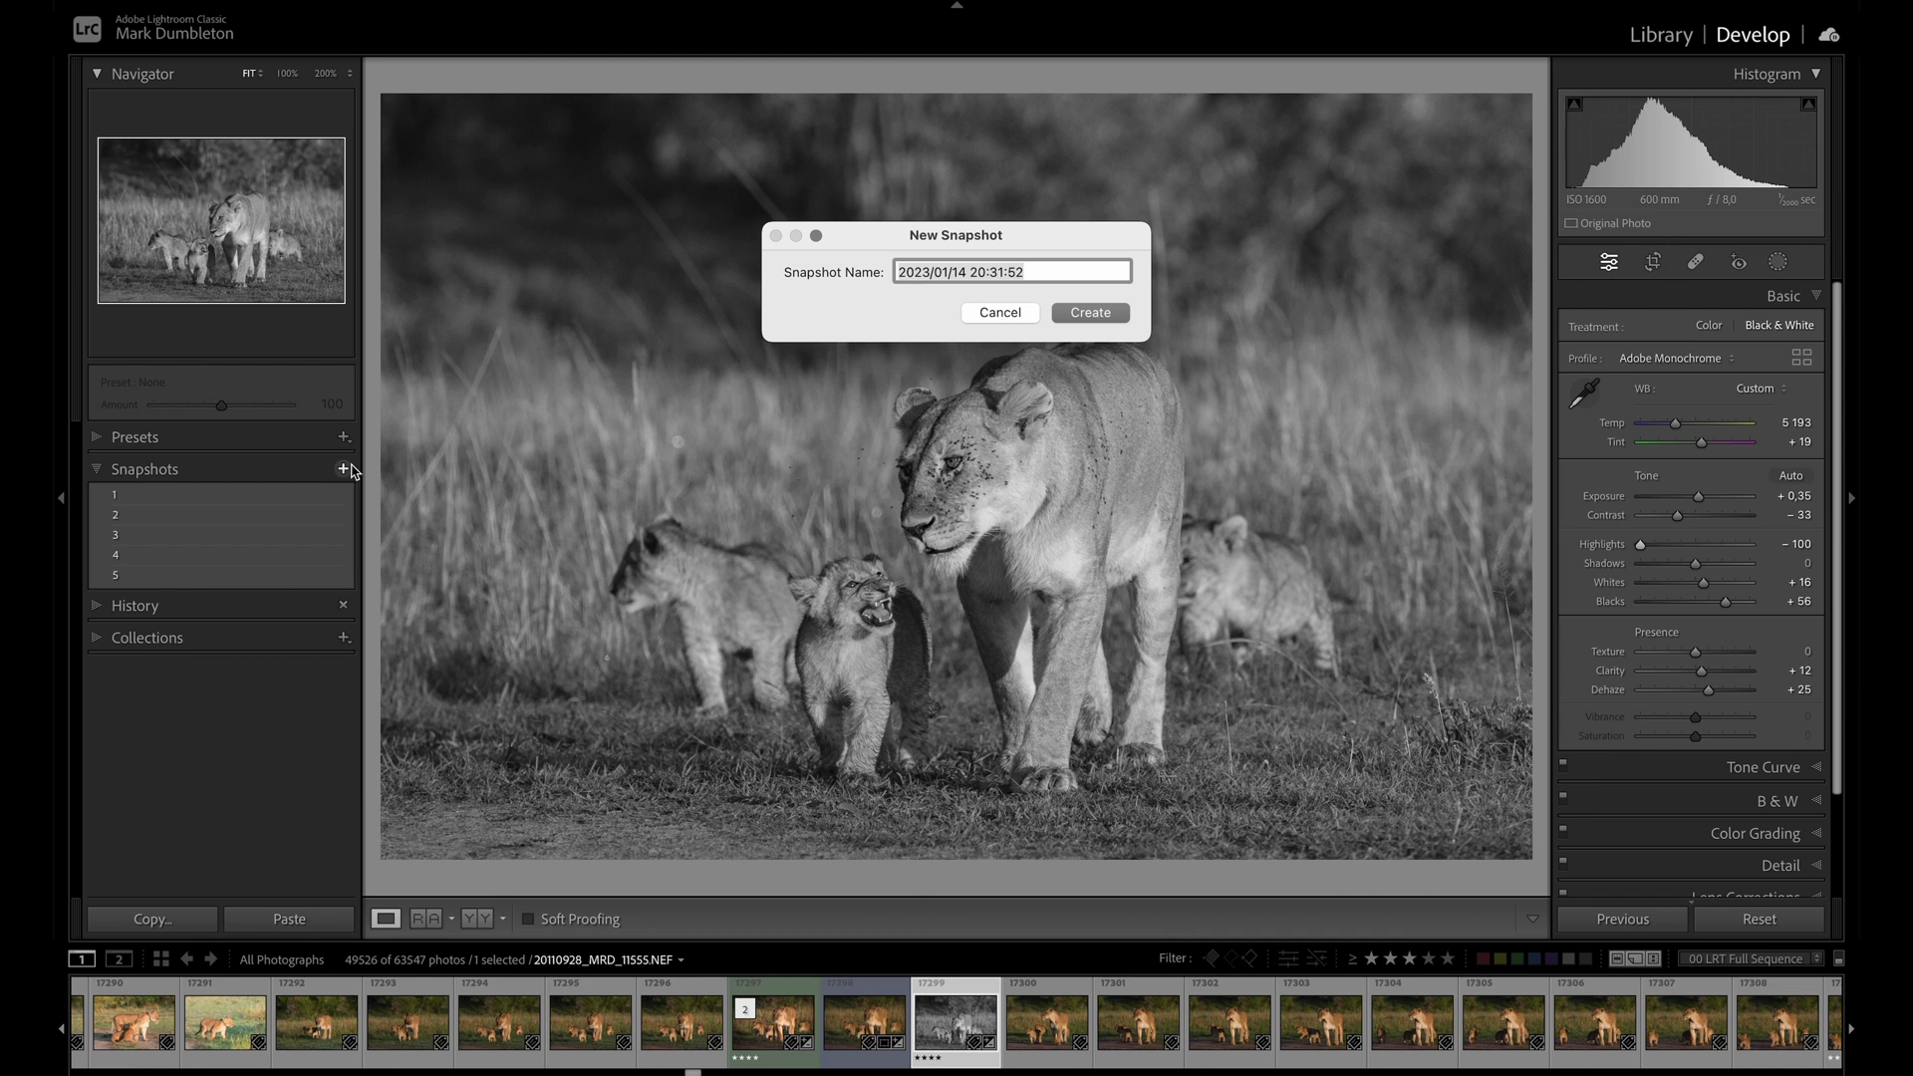
pyautogui.write('3.1')
pyautogui.press('Return')
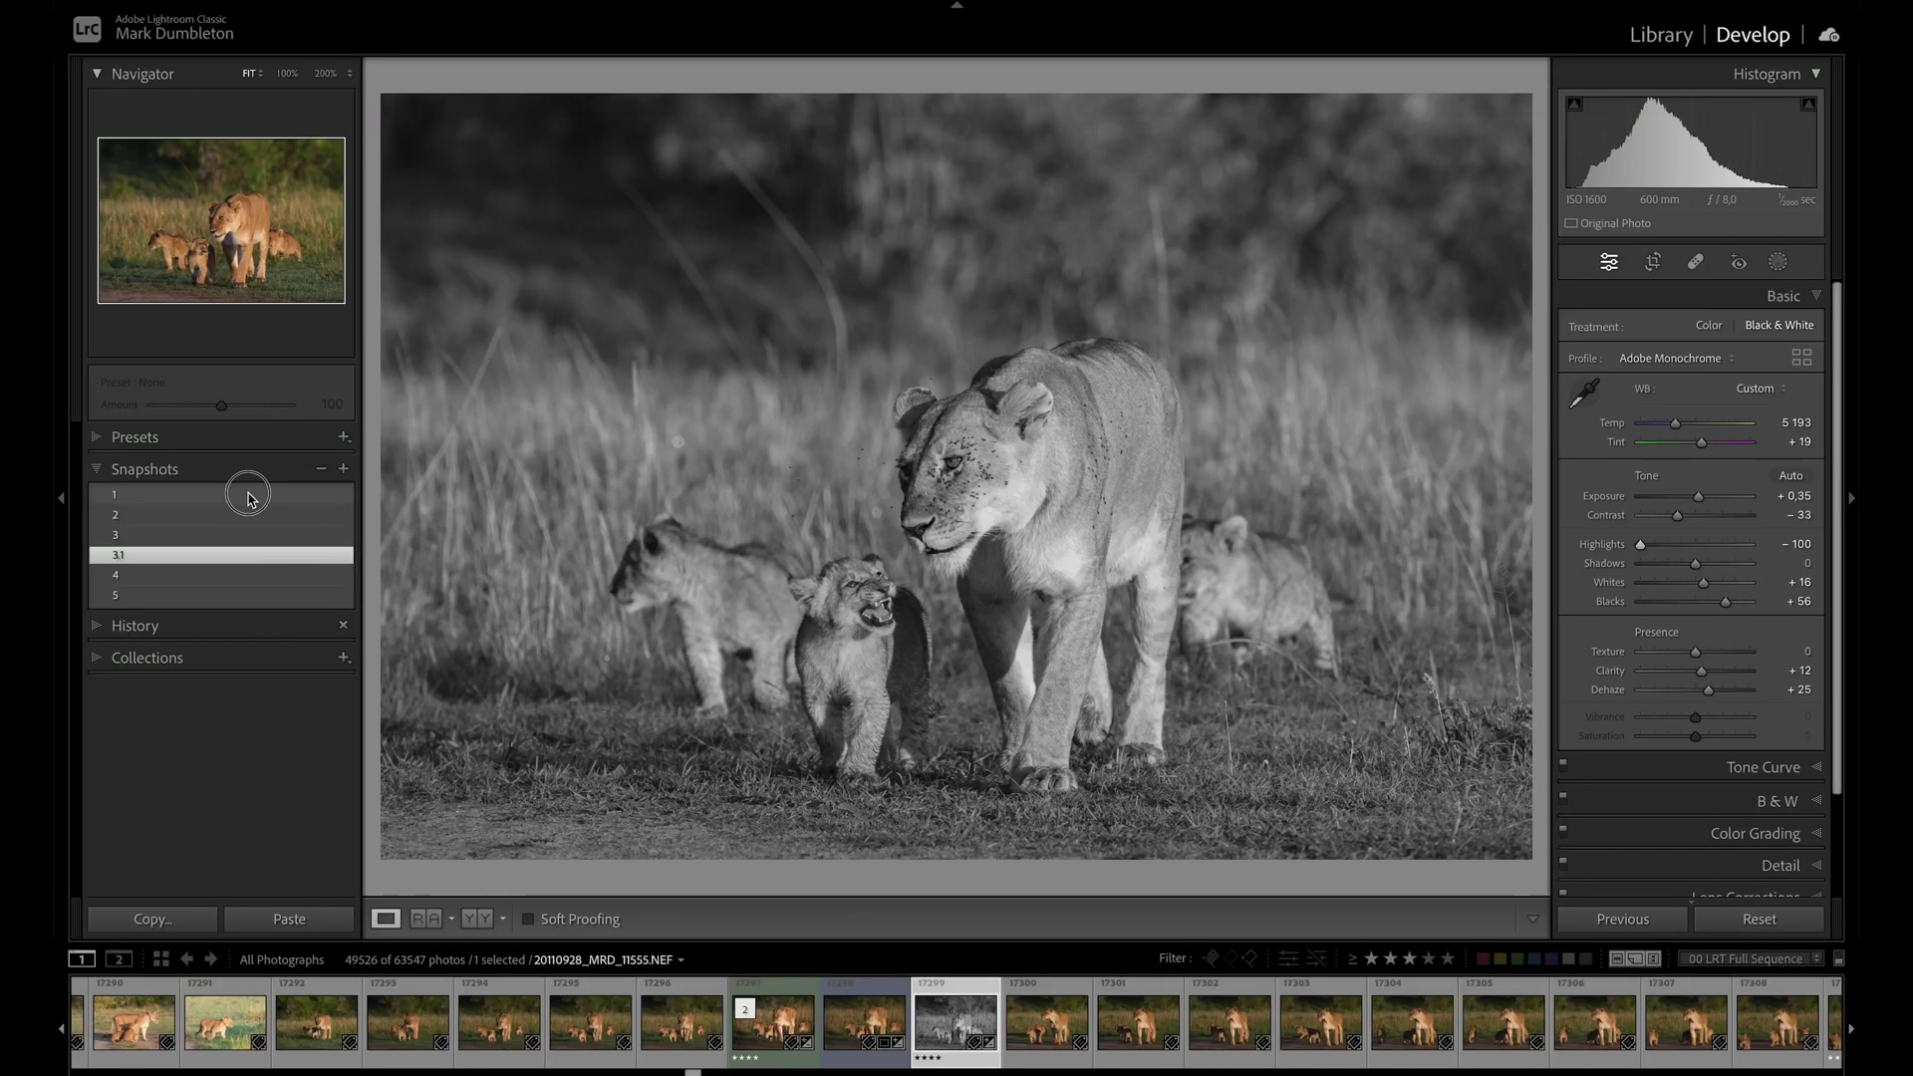
# Step: Preview and delete the colour snapshots 1 and 2 of the lion photo
pyautogui.click(248, 496)
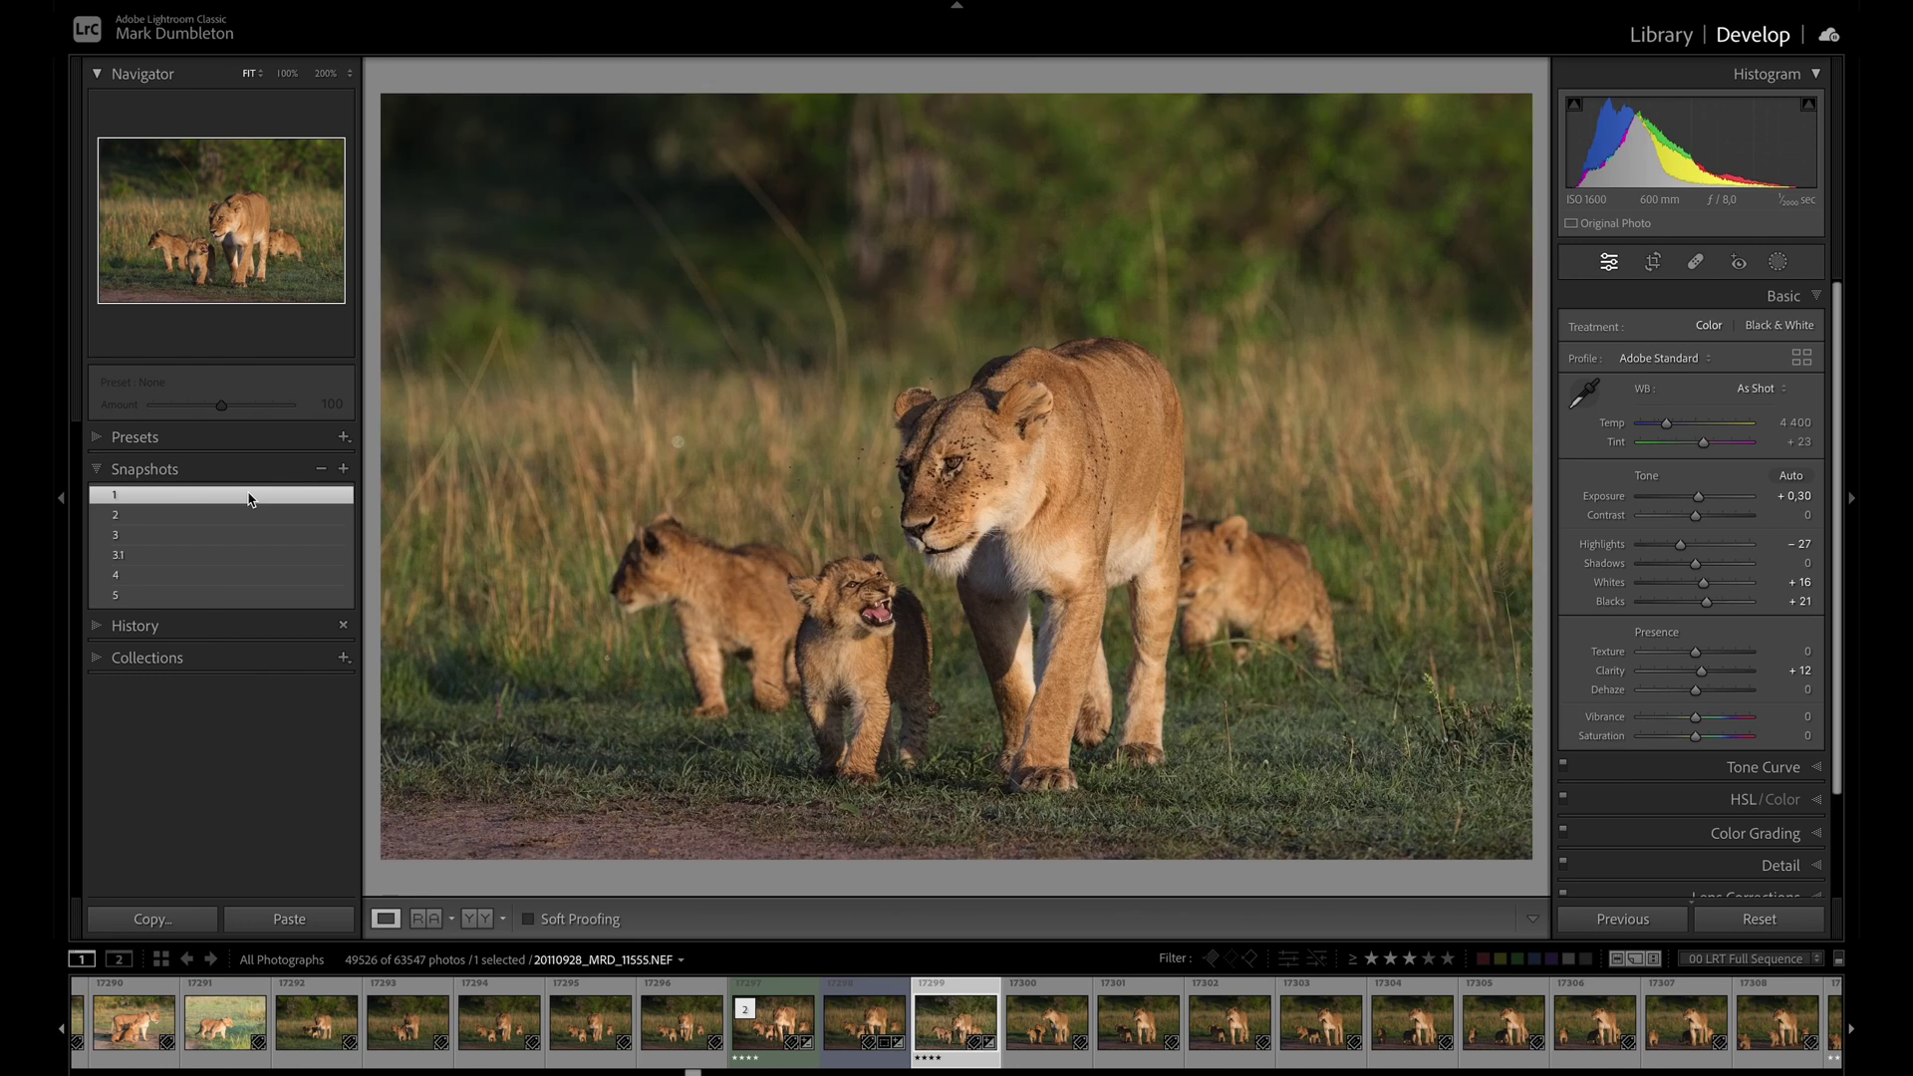
pyautogui.click(321, 470)
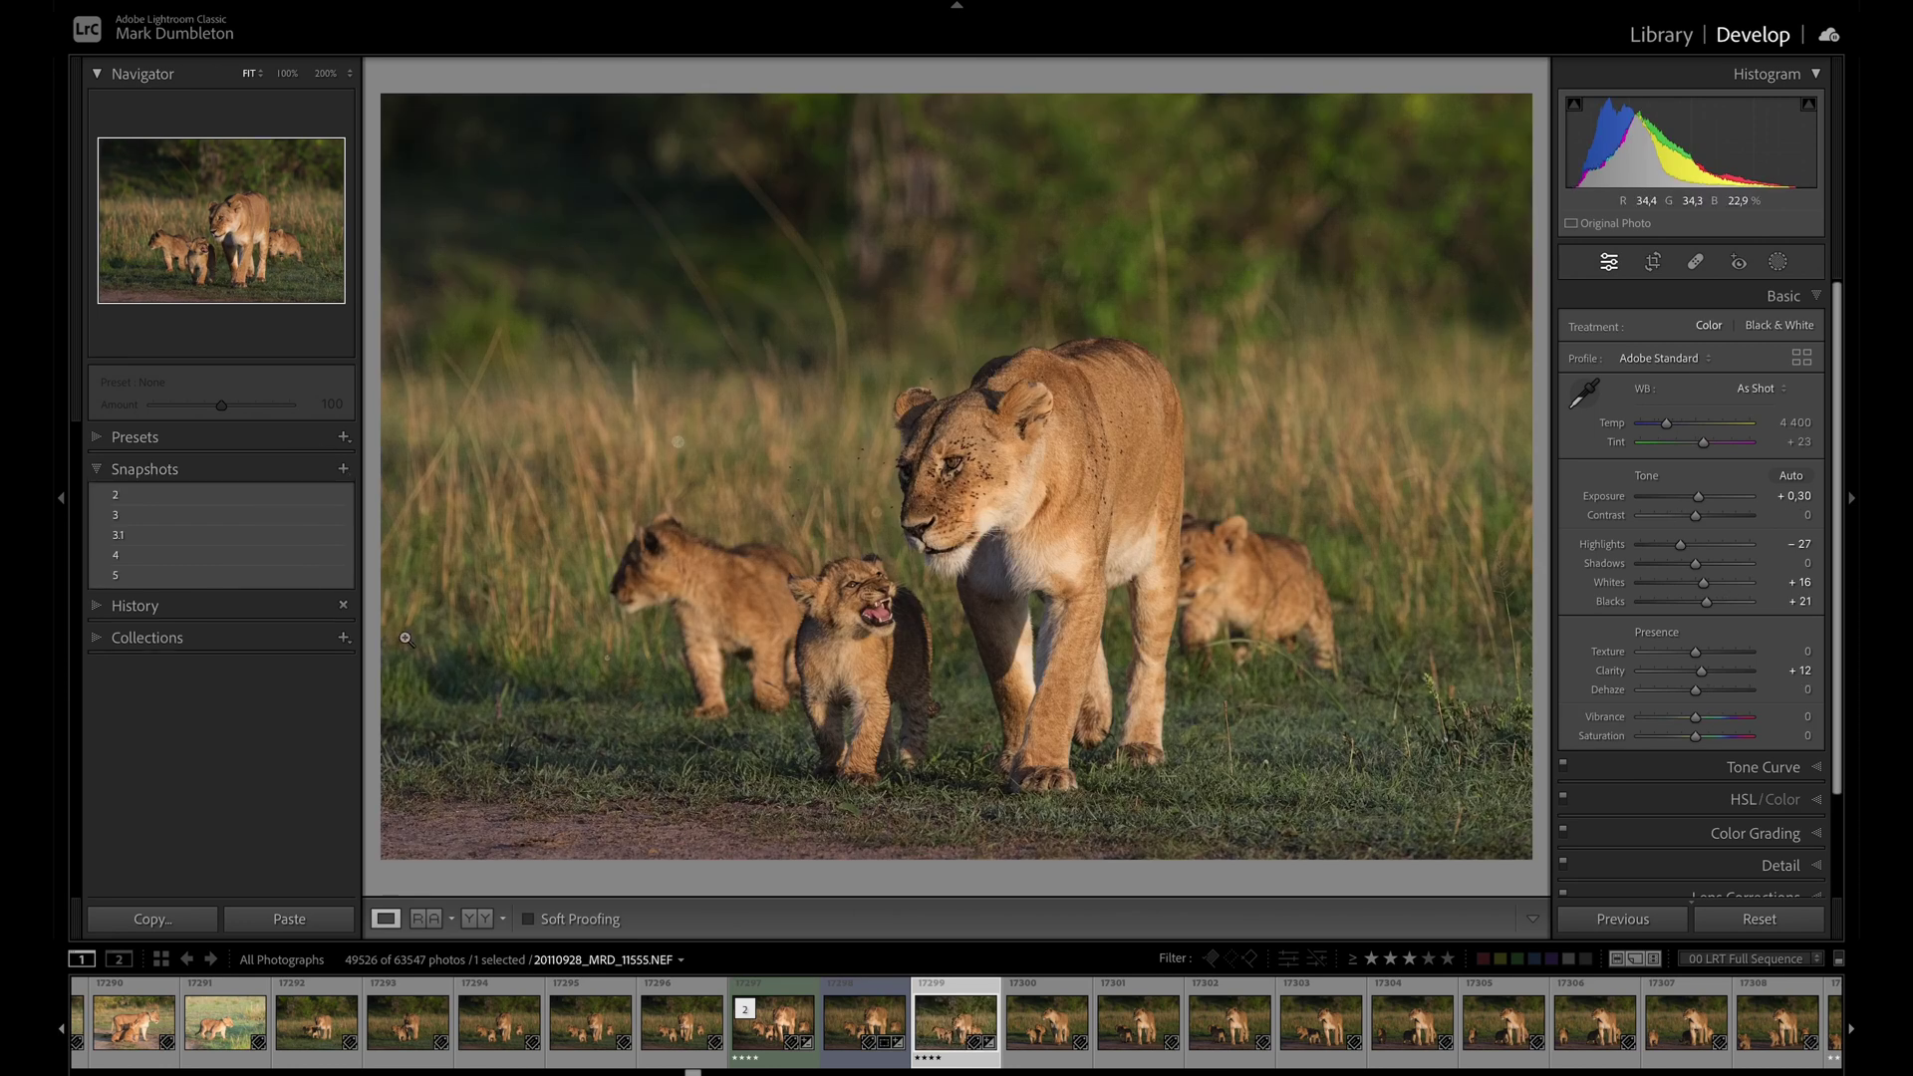
pyautogui.click(236, 495)
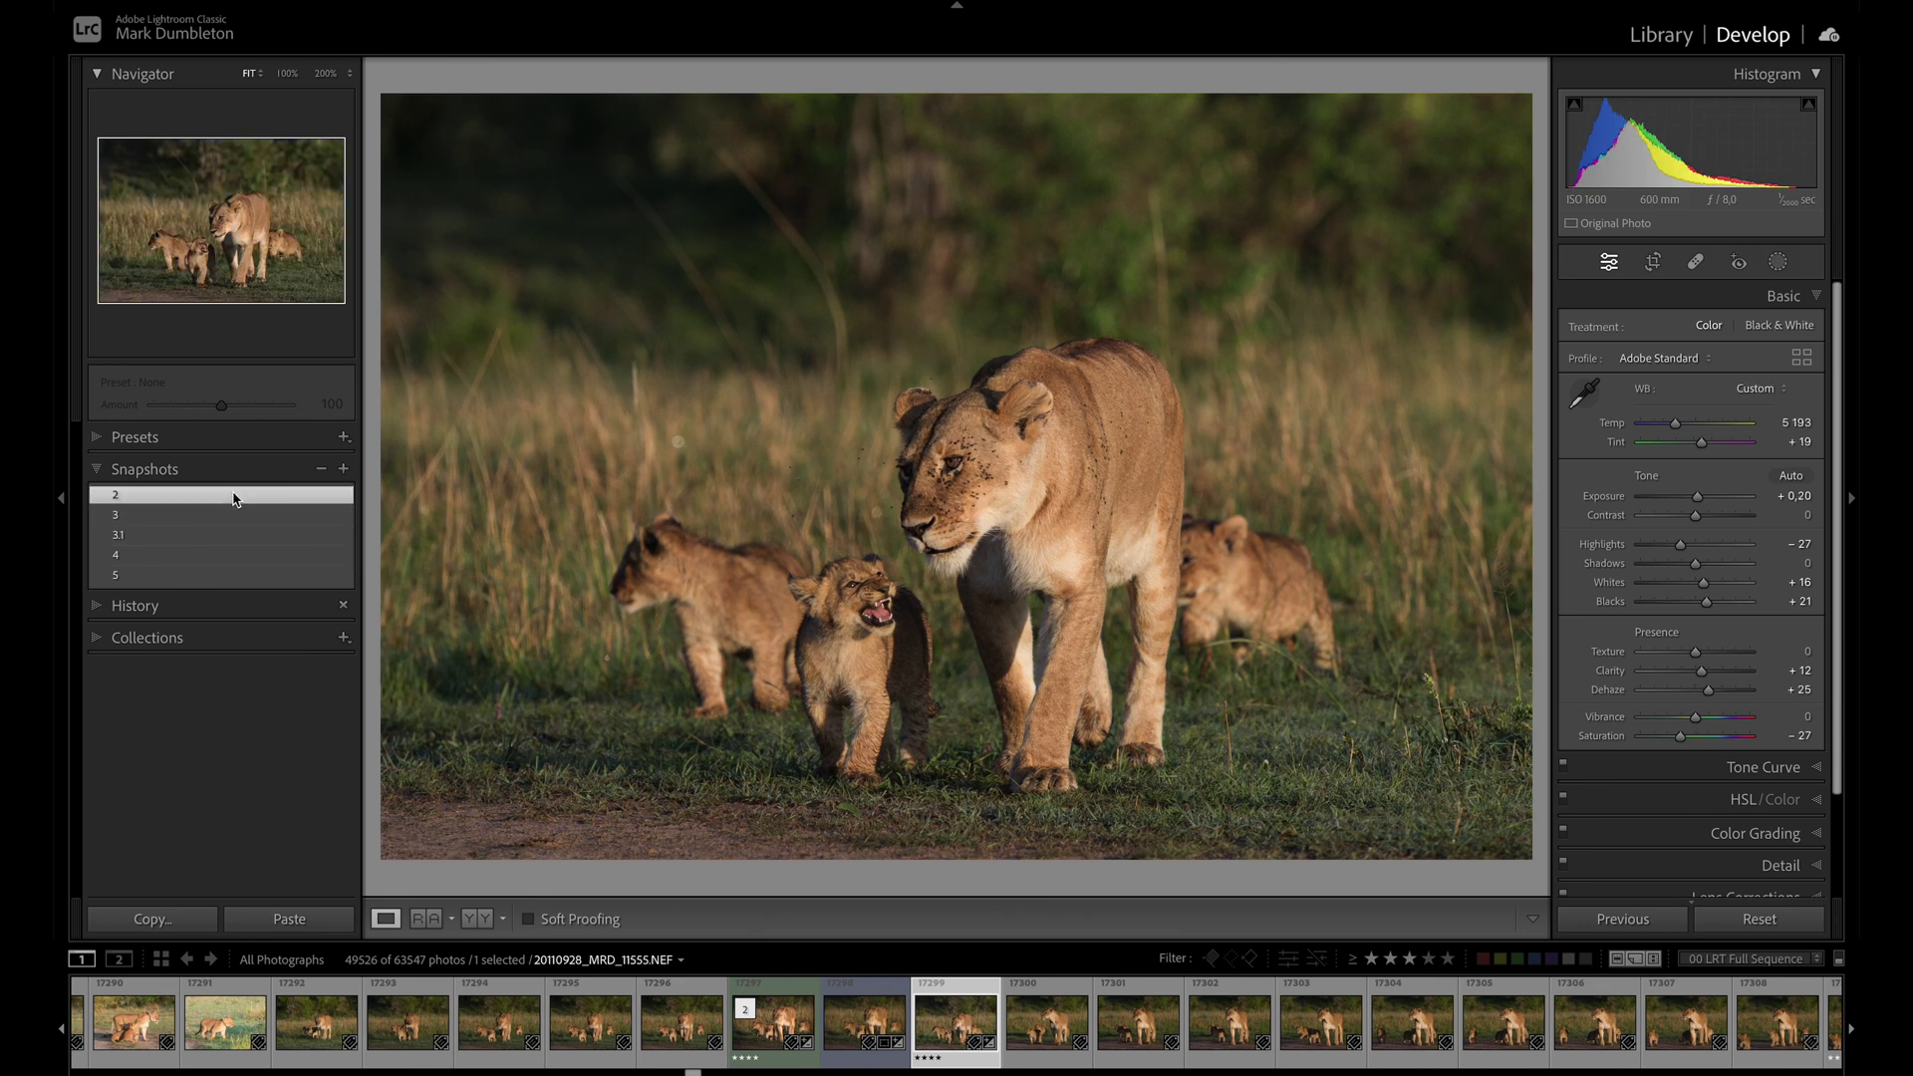
pyautogui.click(321, 470)
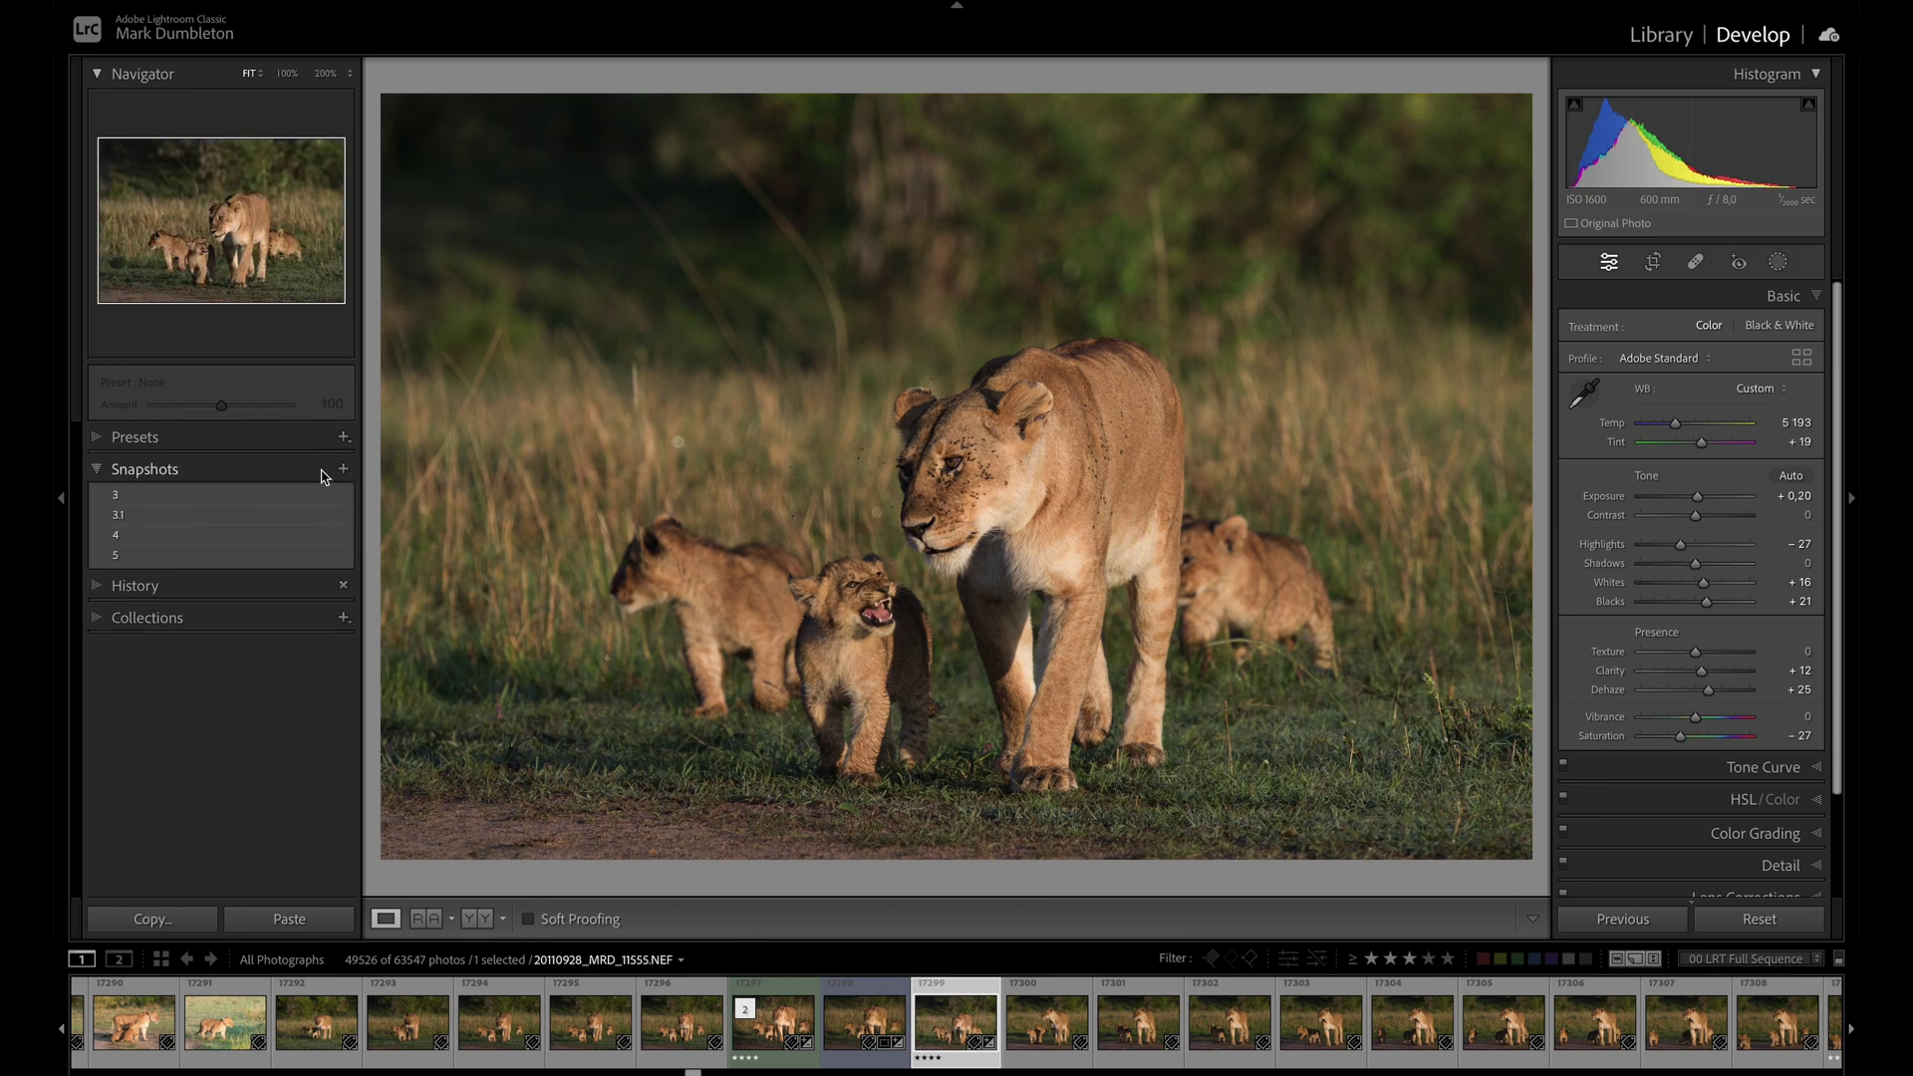
# Step: Compare black-and-white snapshot 3 with 3.1, then delete snapshot 3
pyautogui.click(228, 500)
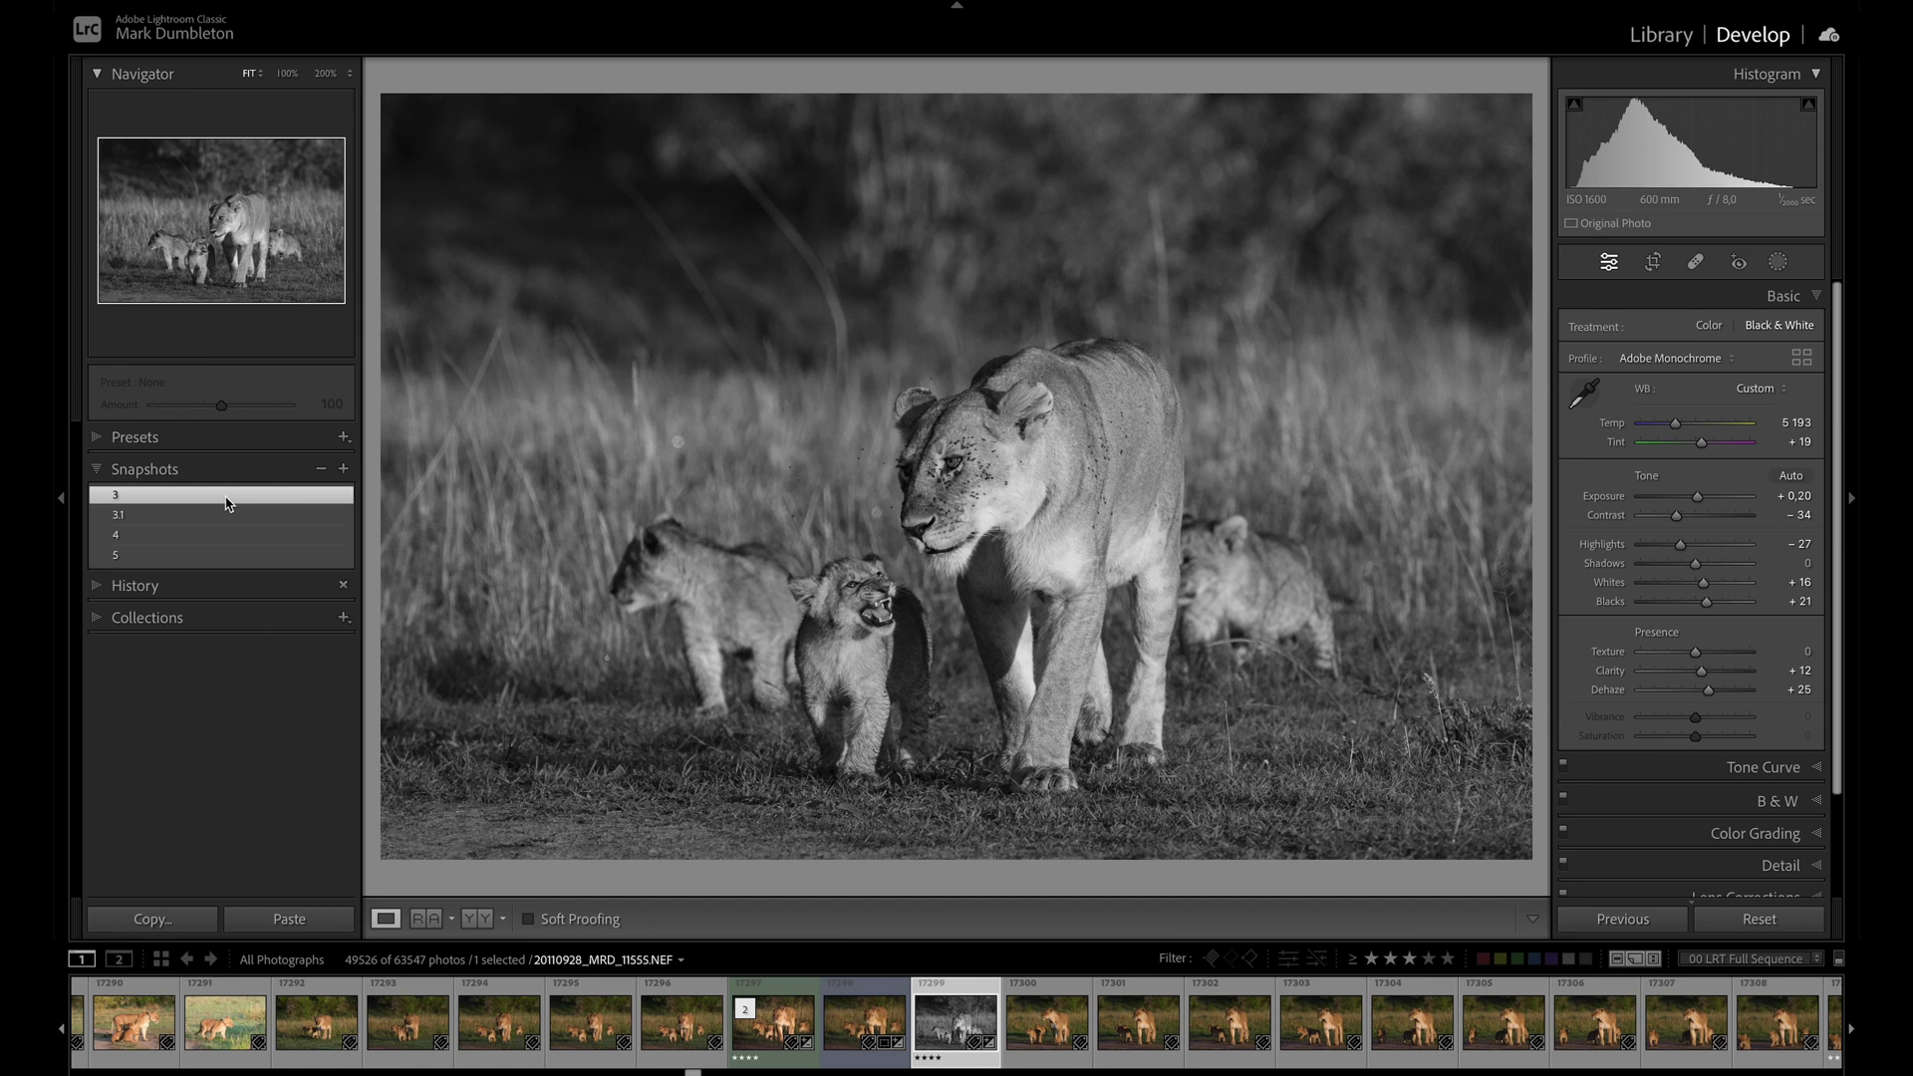
pyautogui.click(226, 516)
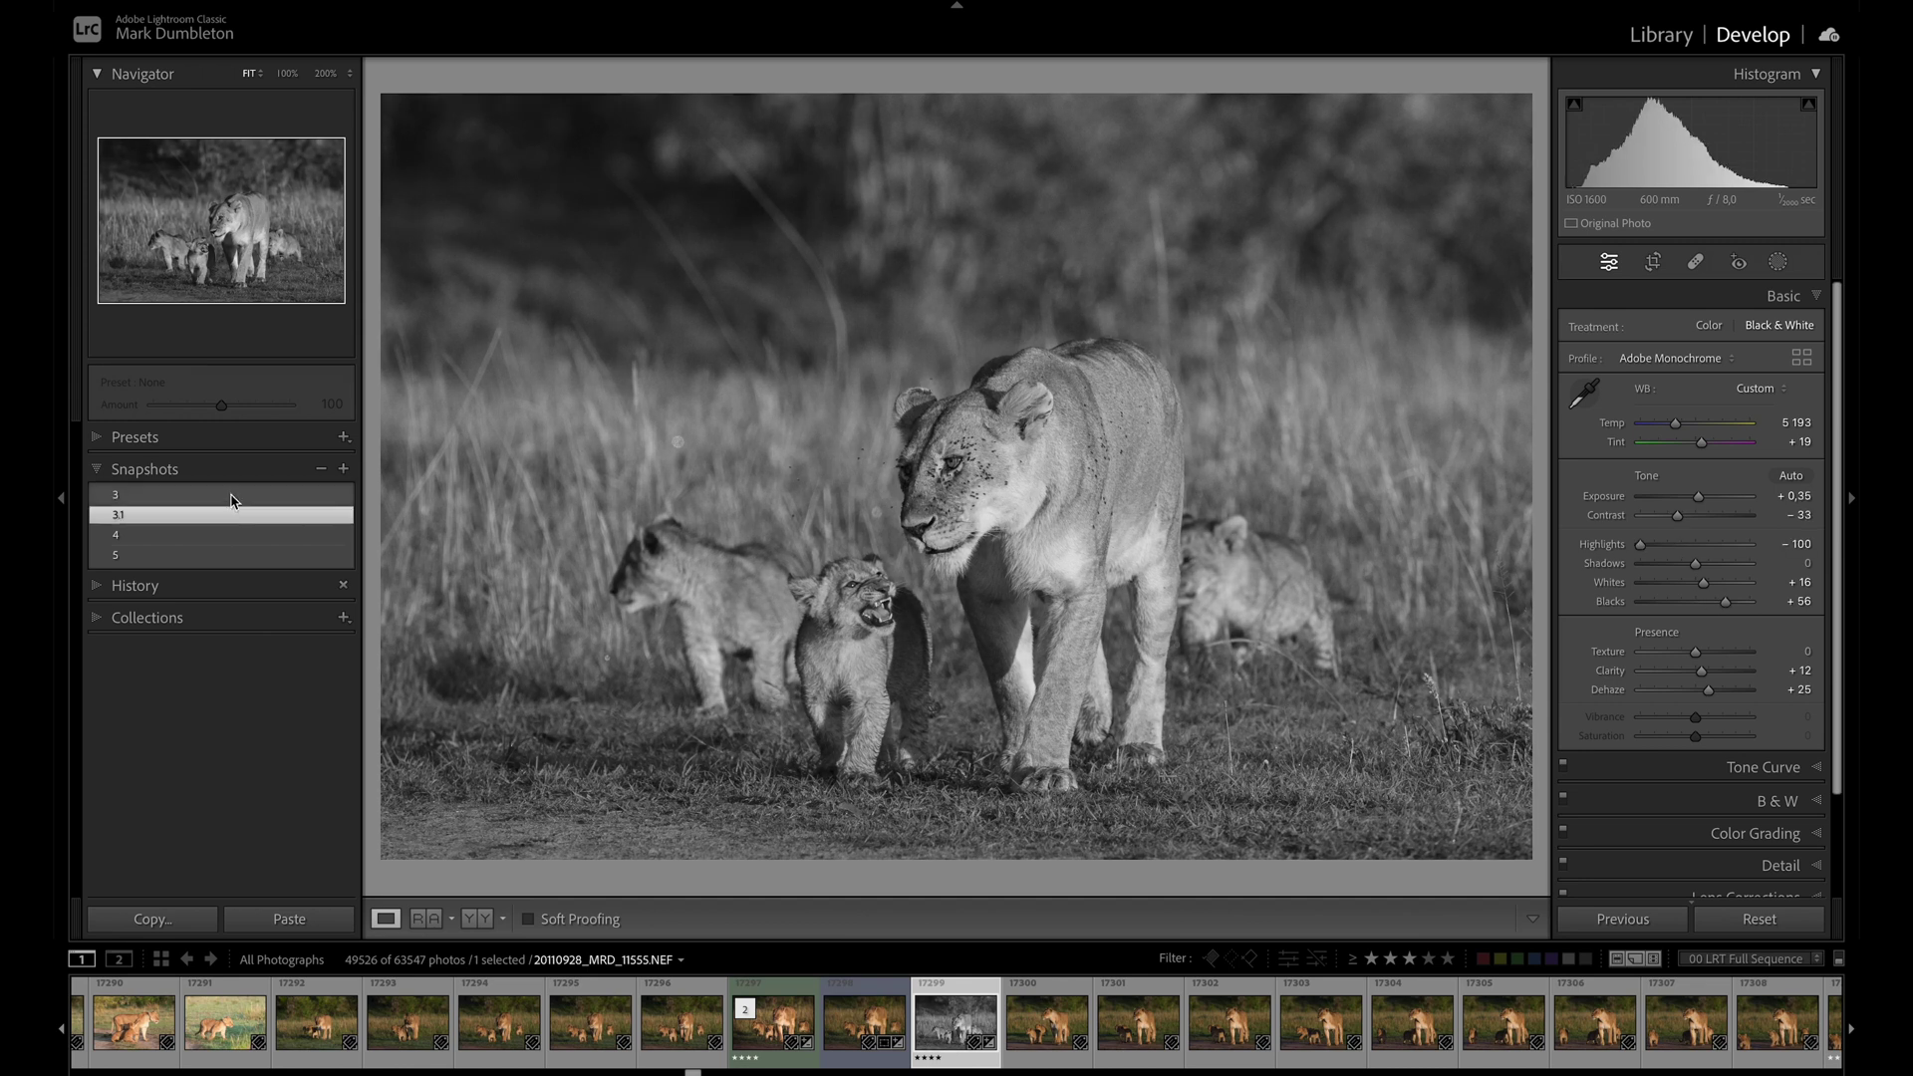
pyautogui.click(231, 498)
pyautogui.click(321, 469)
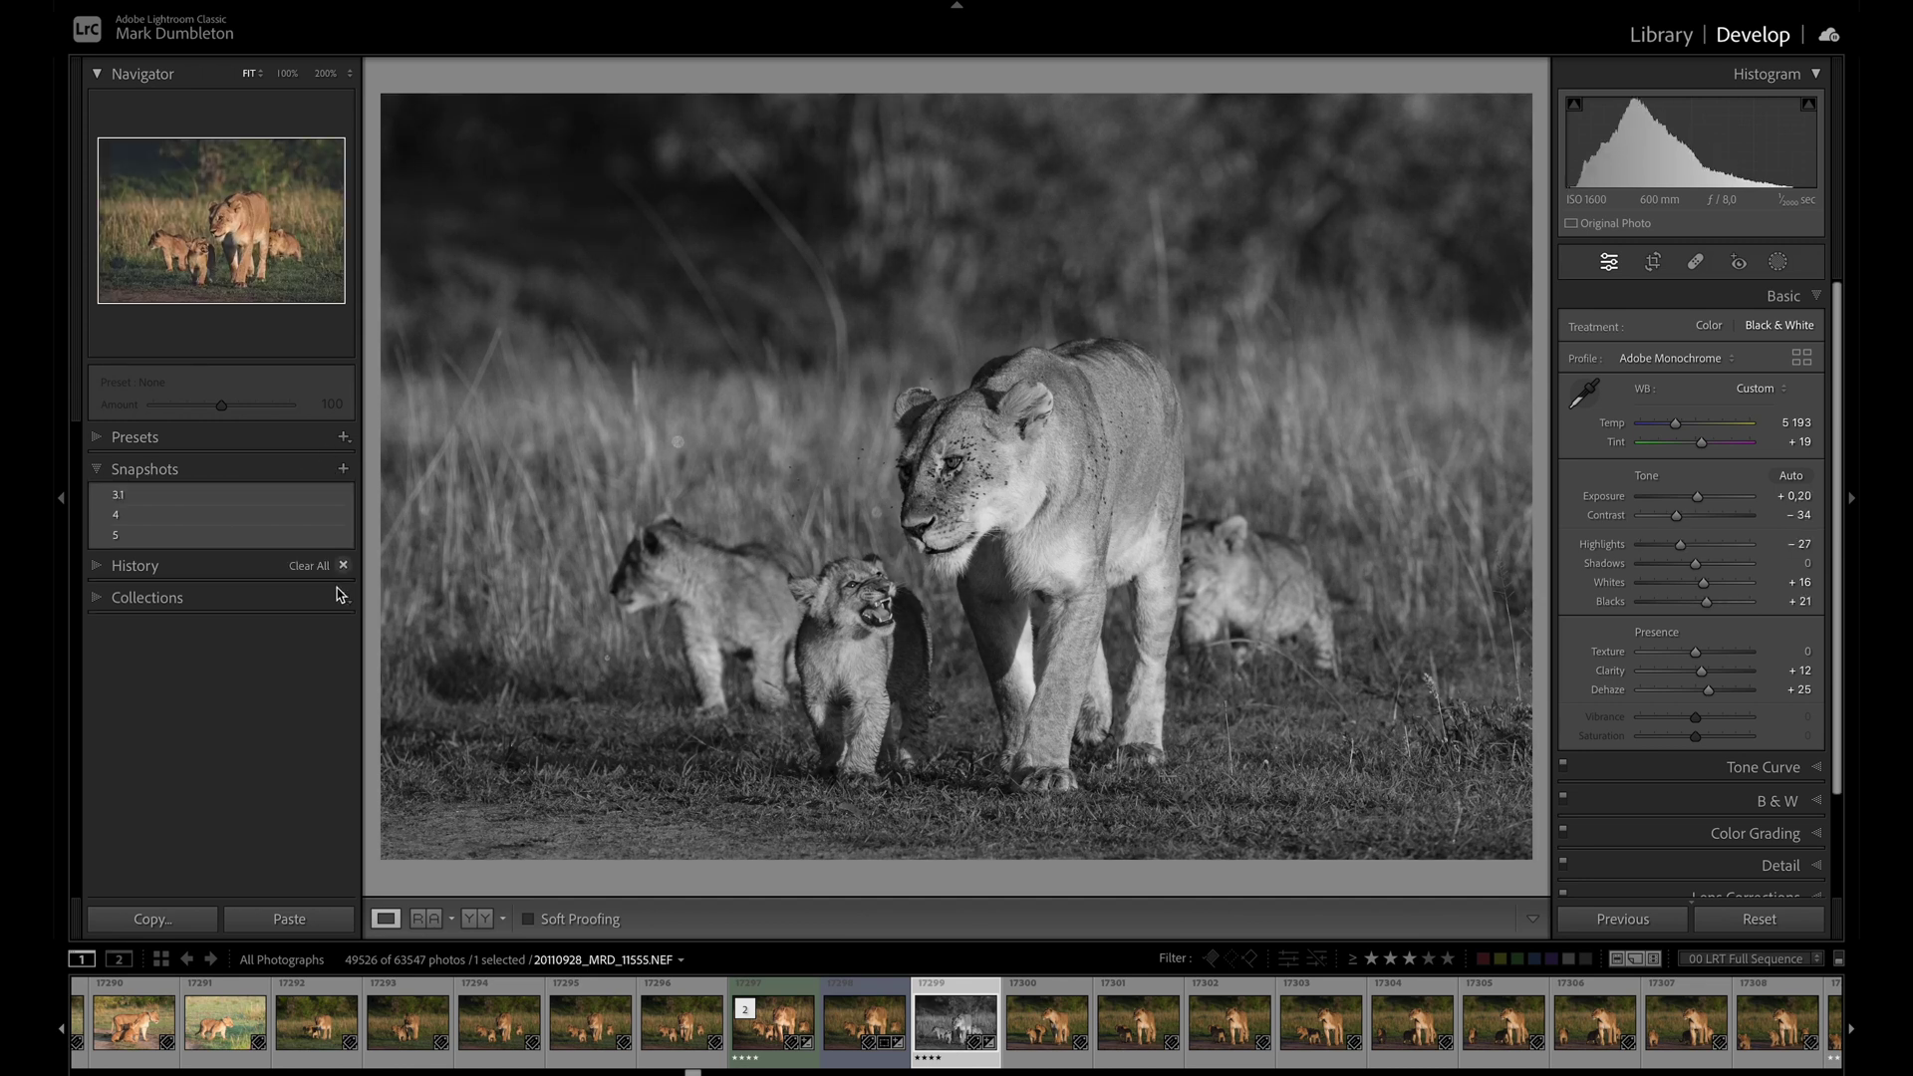
# Step: Compare snapshots 3.1, 4 and 5, then delete snapshot 4
pyautogui.click(231, 498)
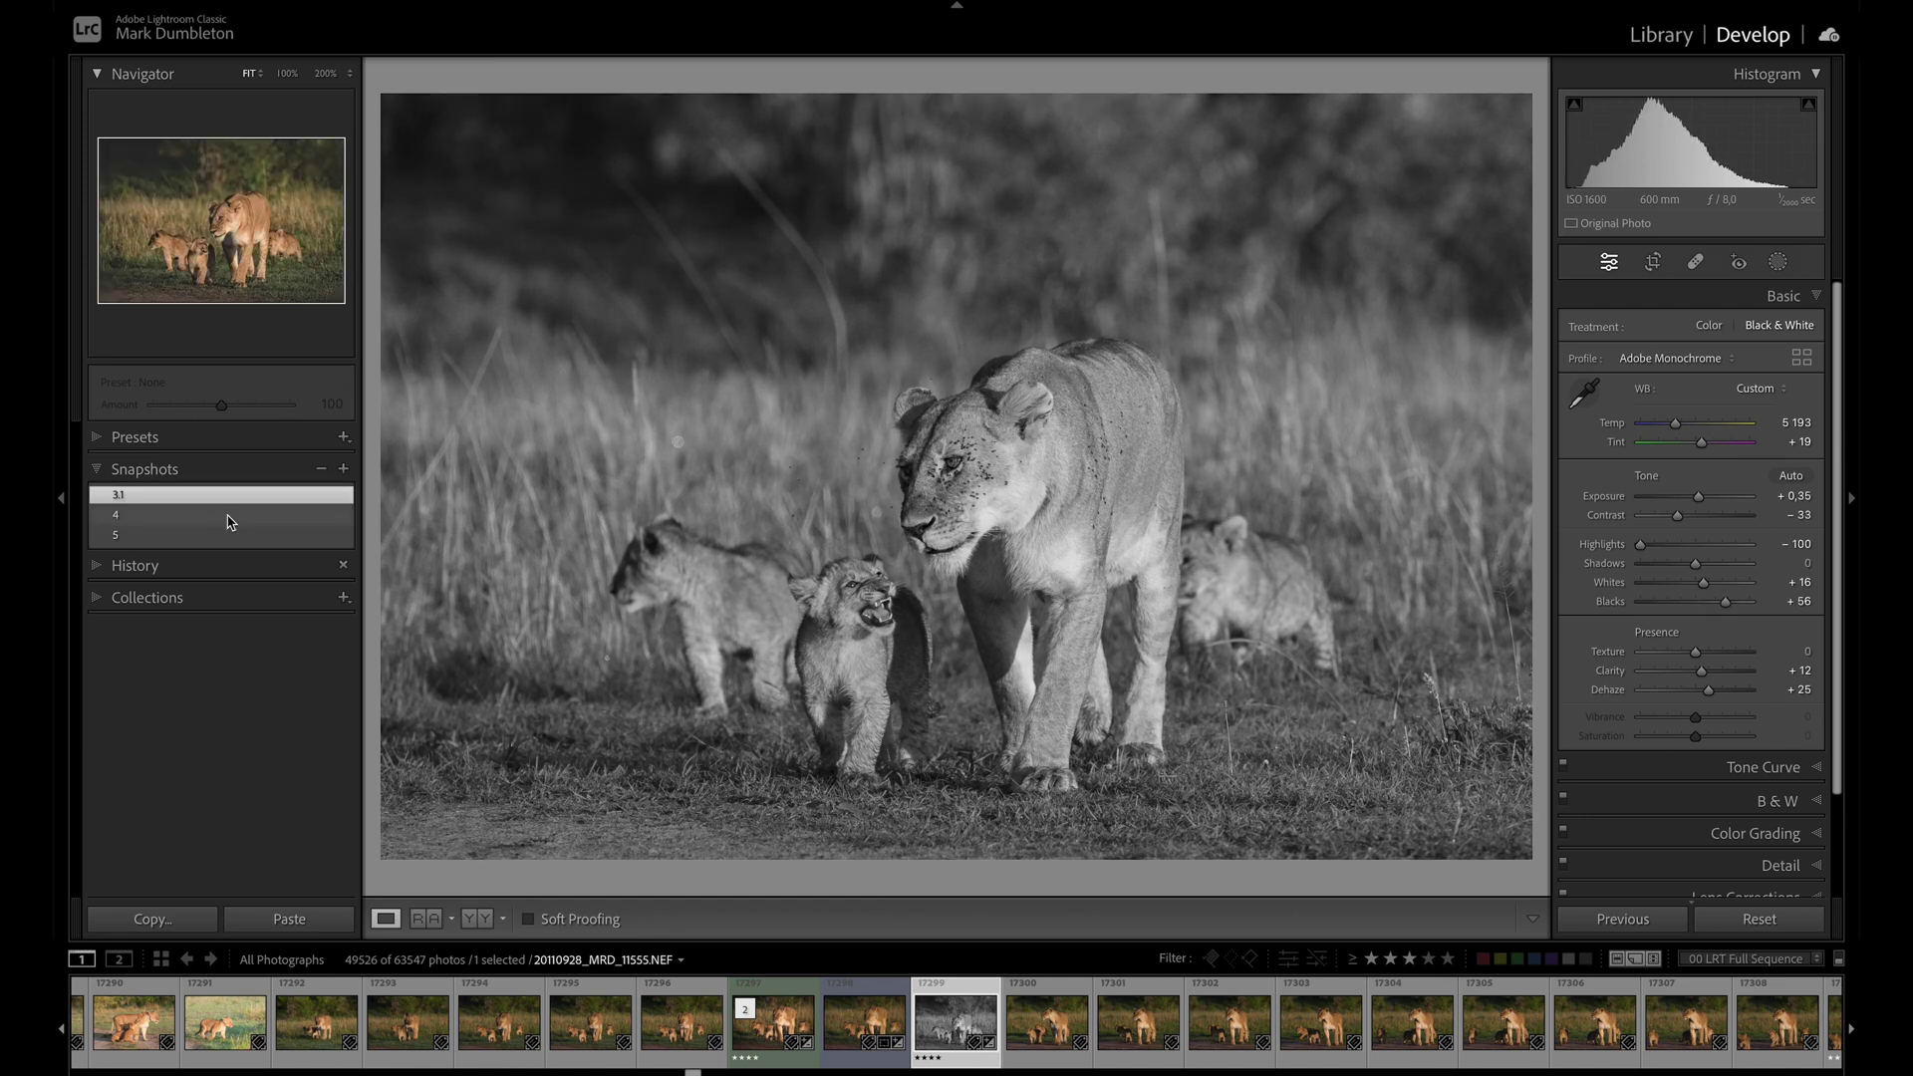
pyautogui.click(228, 515)
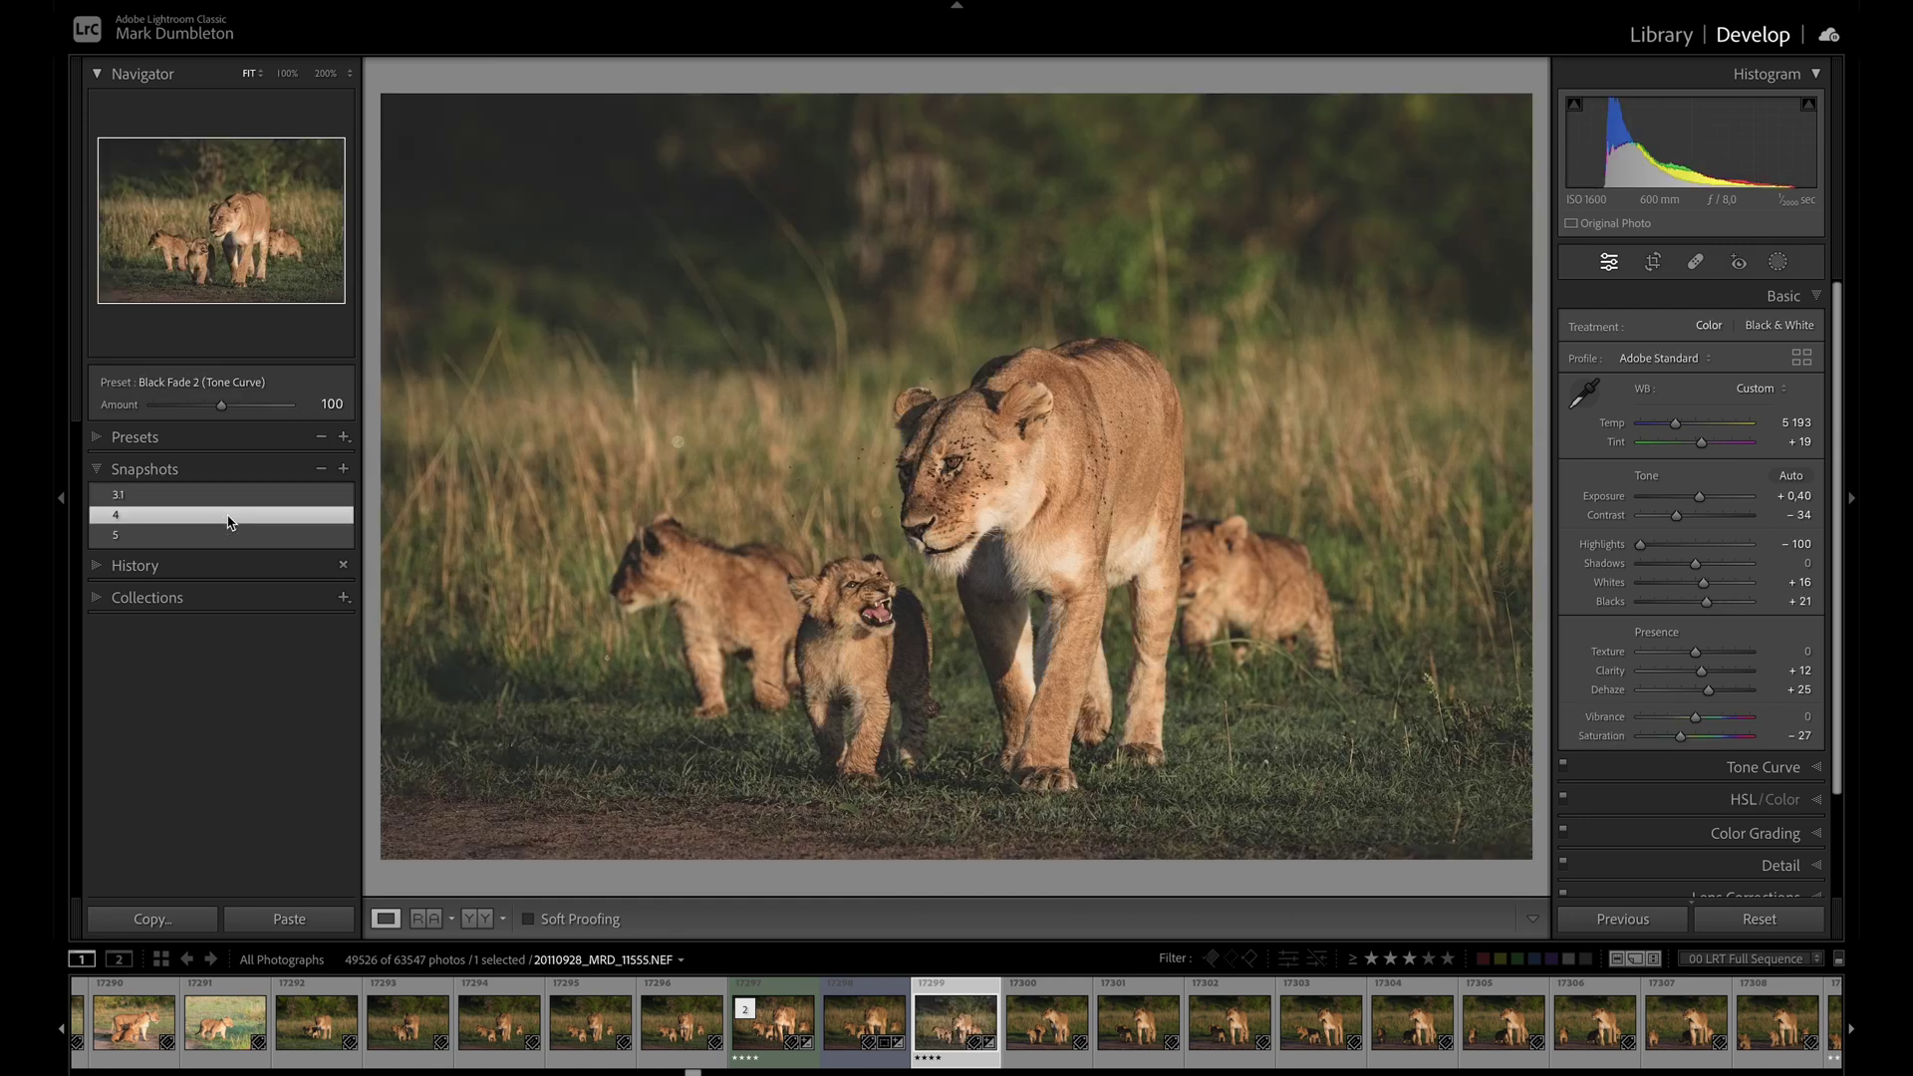
pyautogui.click(225, 538)
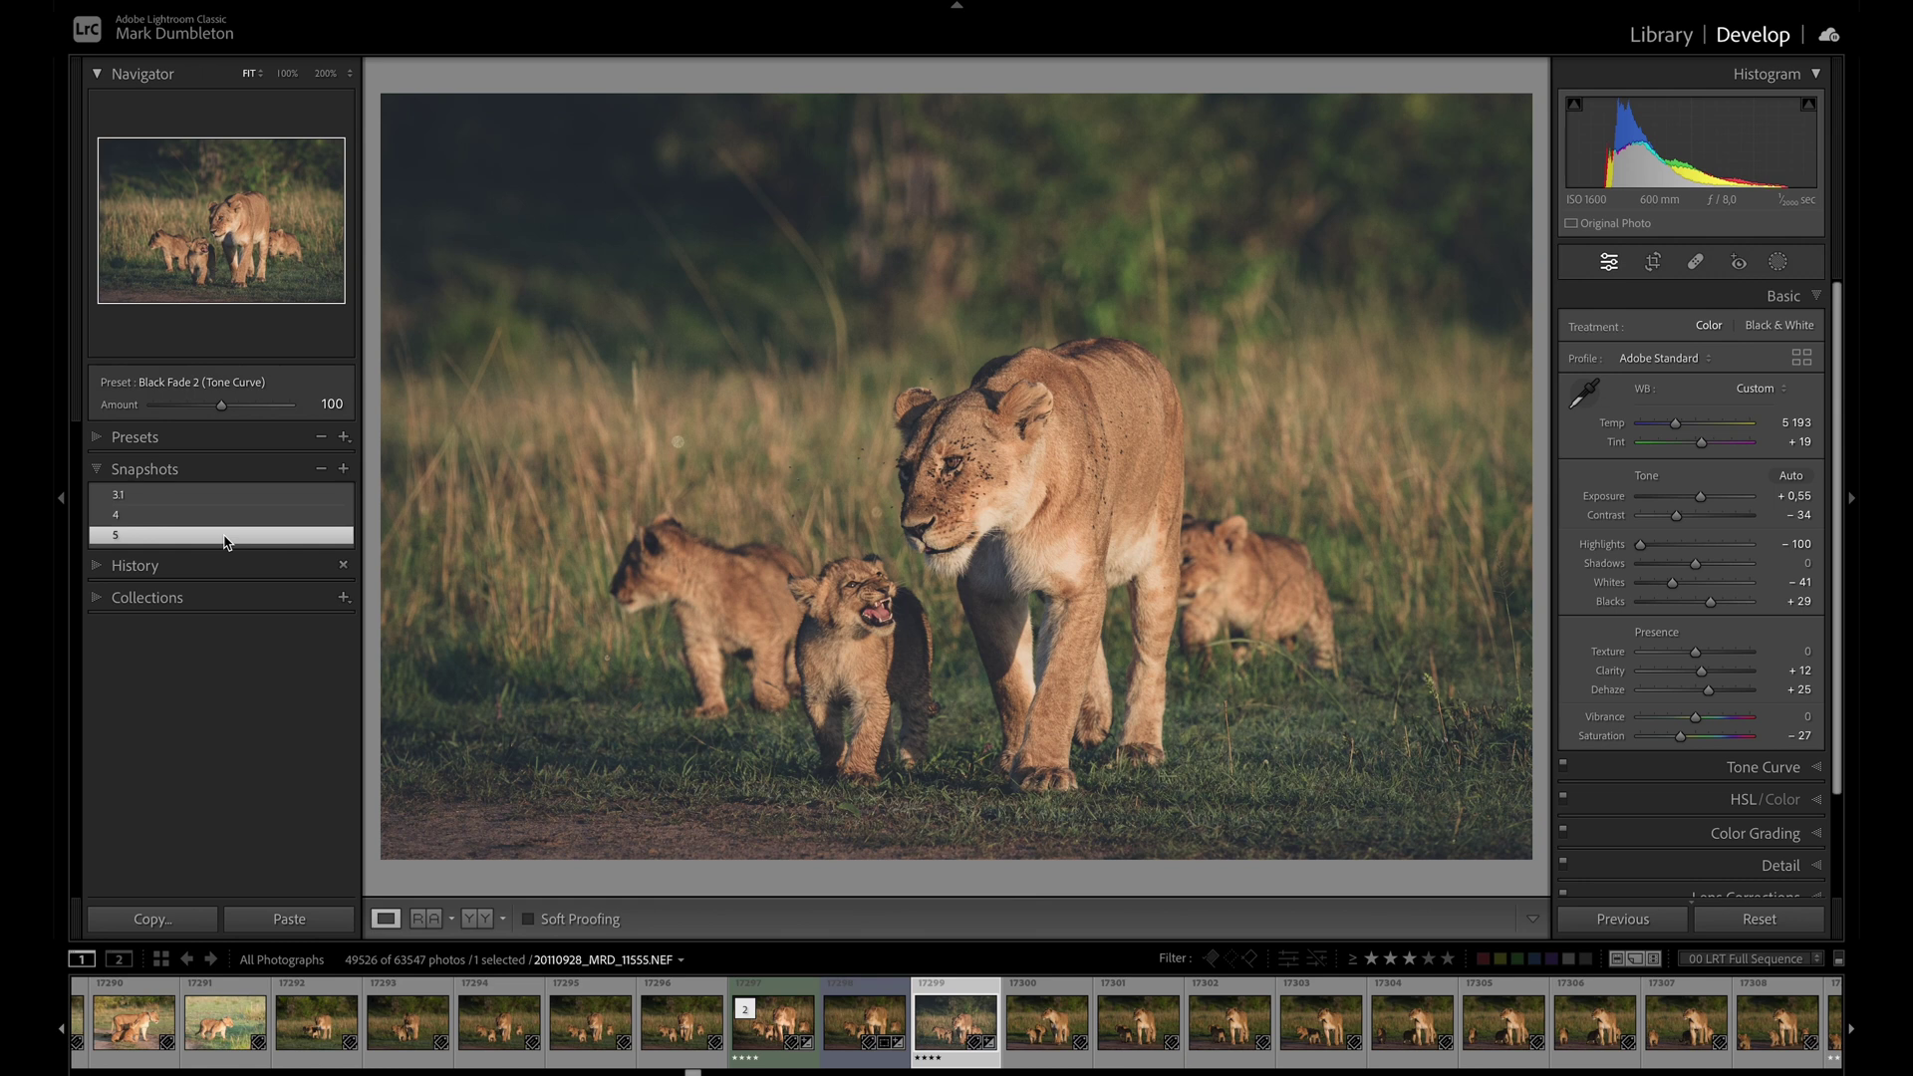
pyautogui.click(239, 516)
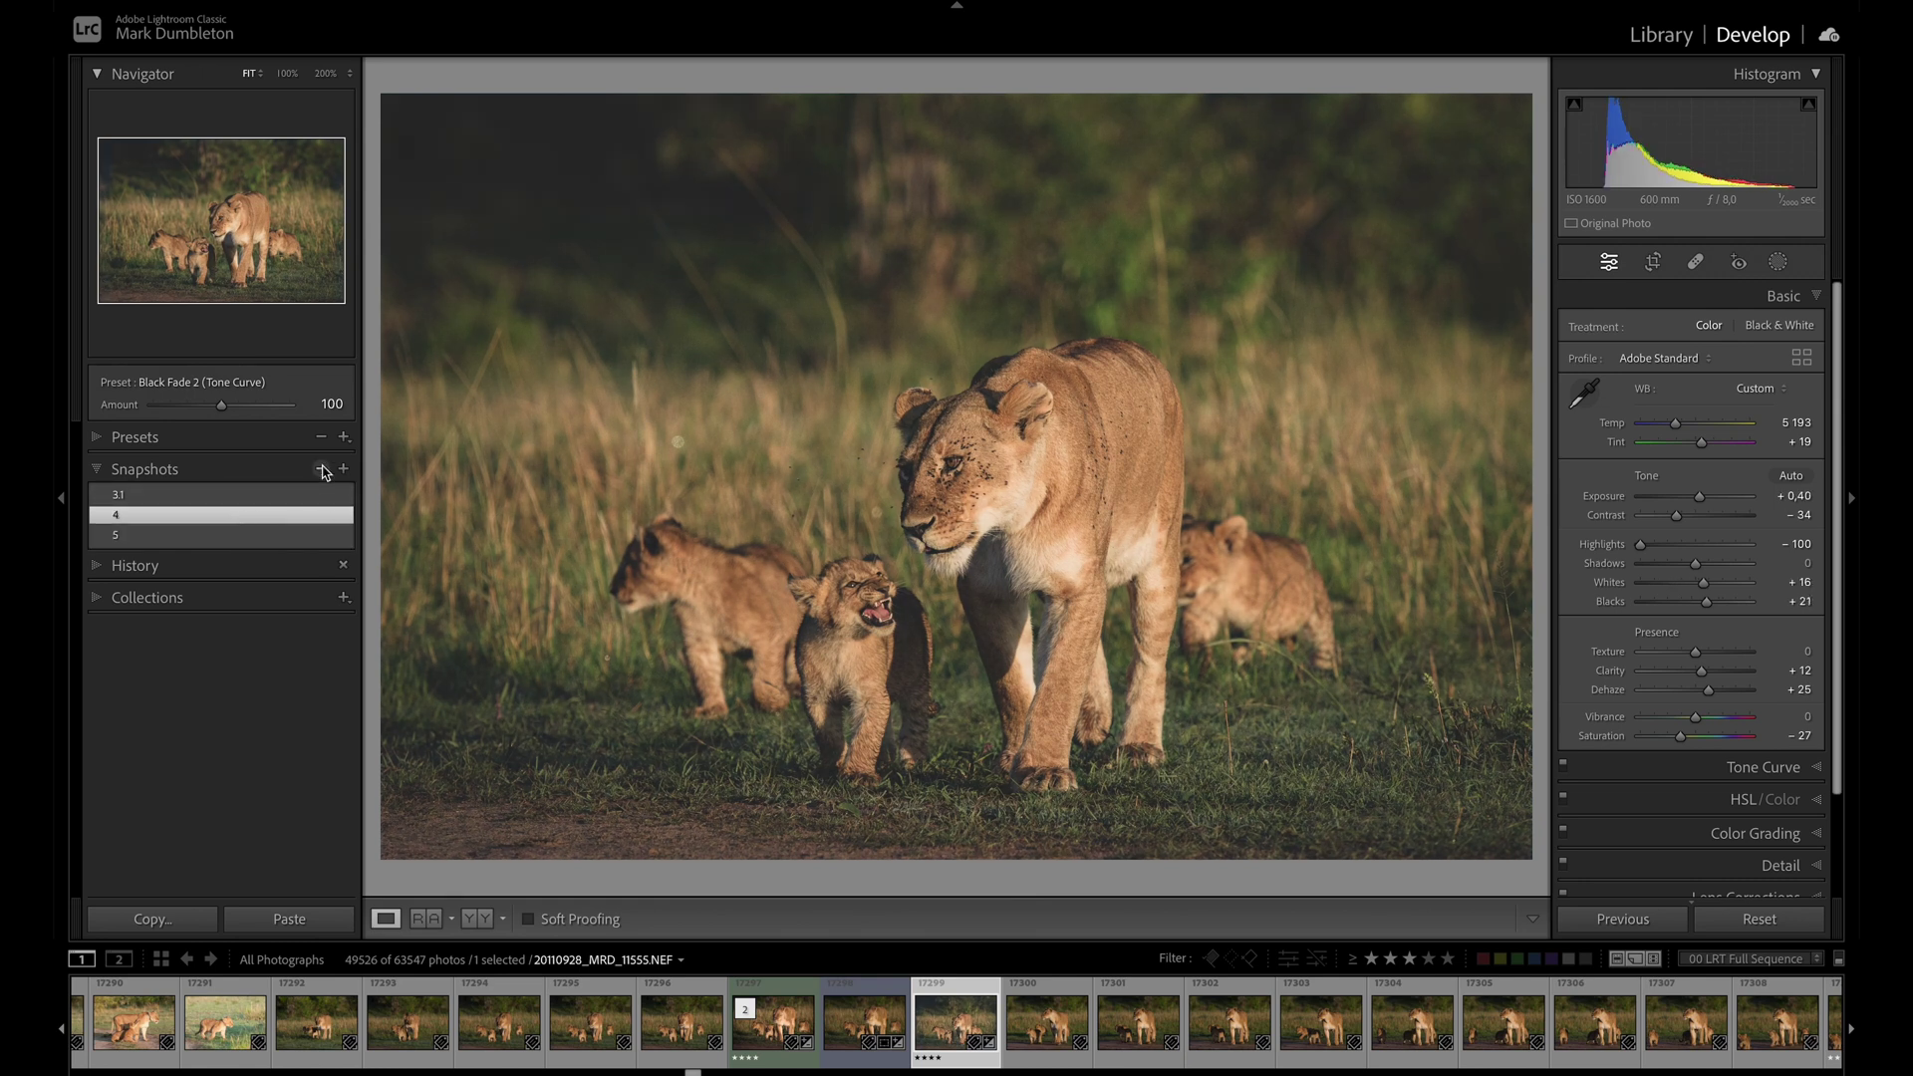
pyautogui.click(321, 470)
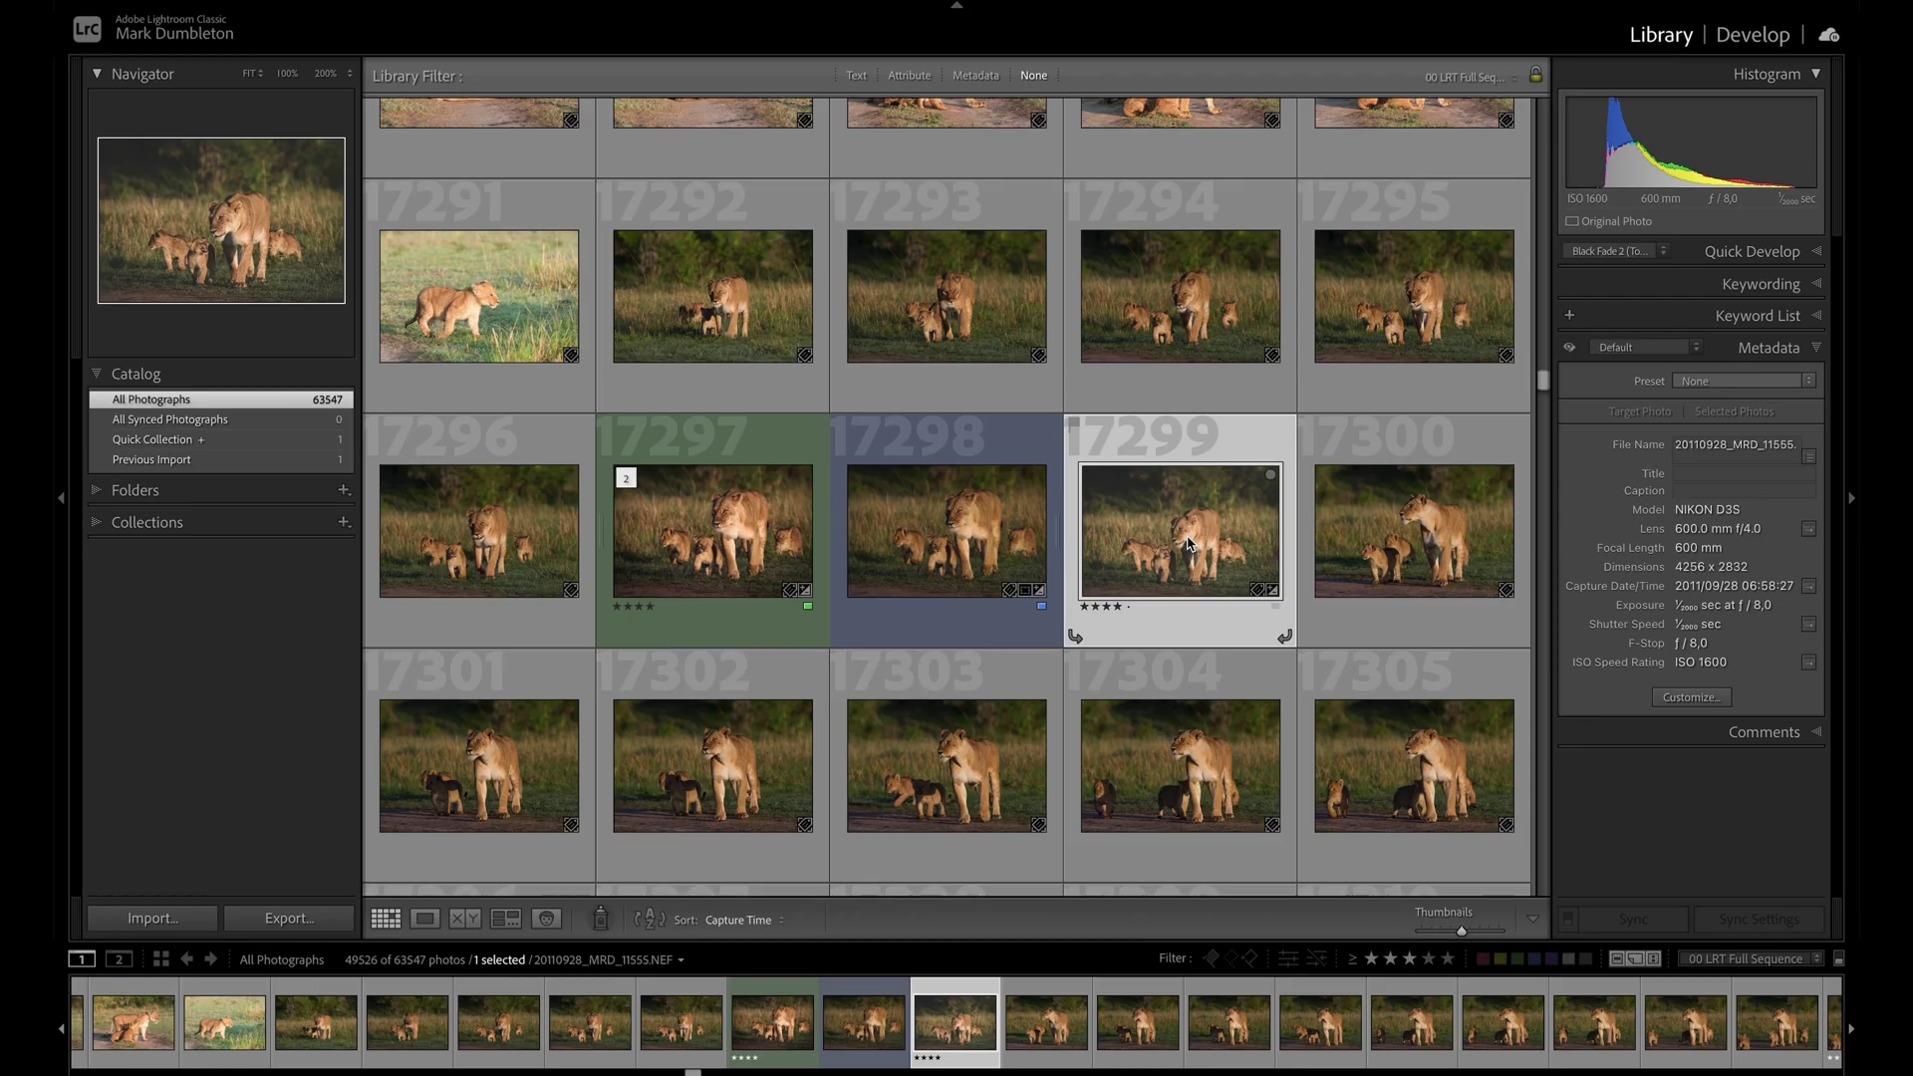
# Step: Create a virtual copy of lion photo 17299 in the grid and reselect the original
pyautogui.rightClick(1185, 543)
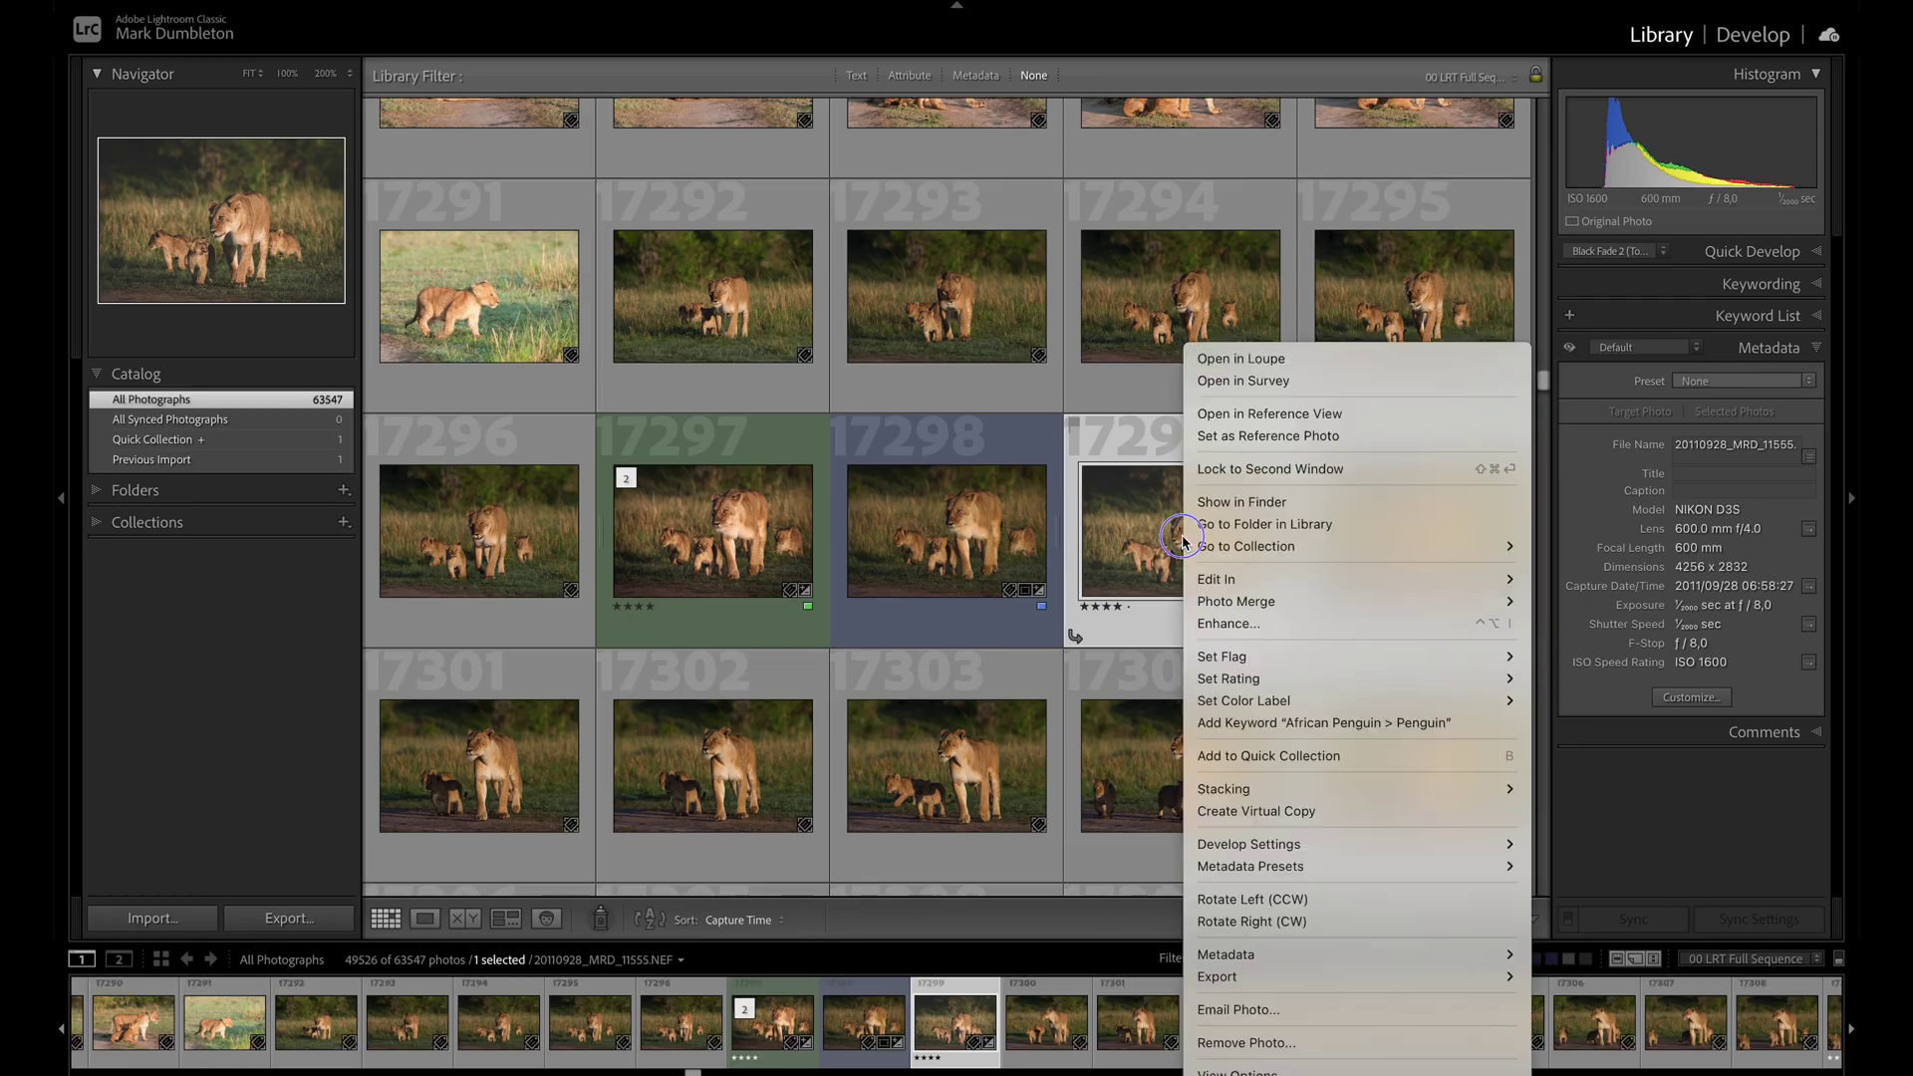
pyautogui.click(1302, 815)
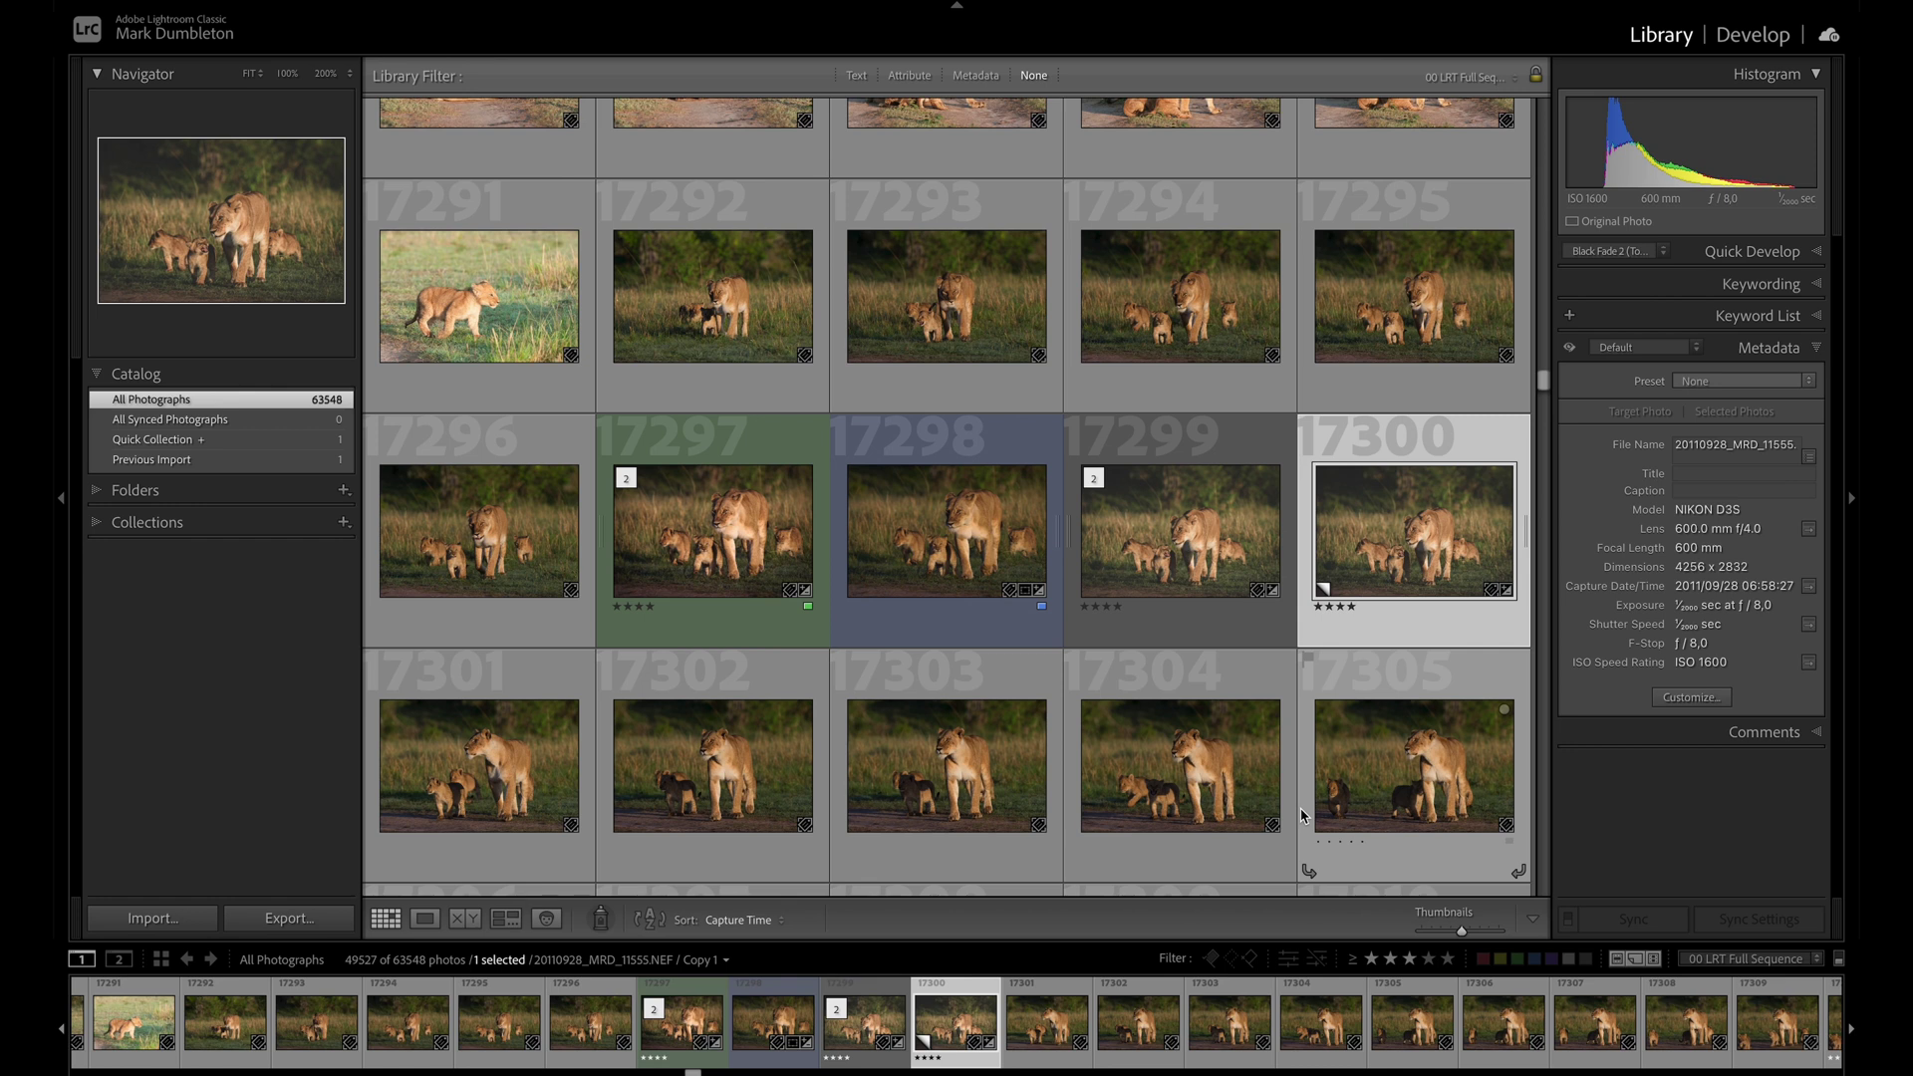
pyautogui.press('Left')
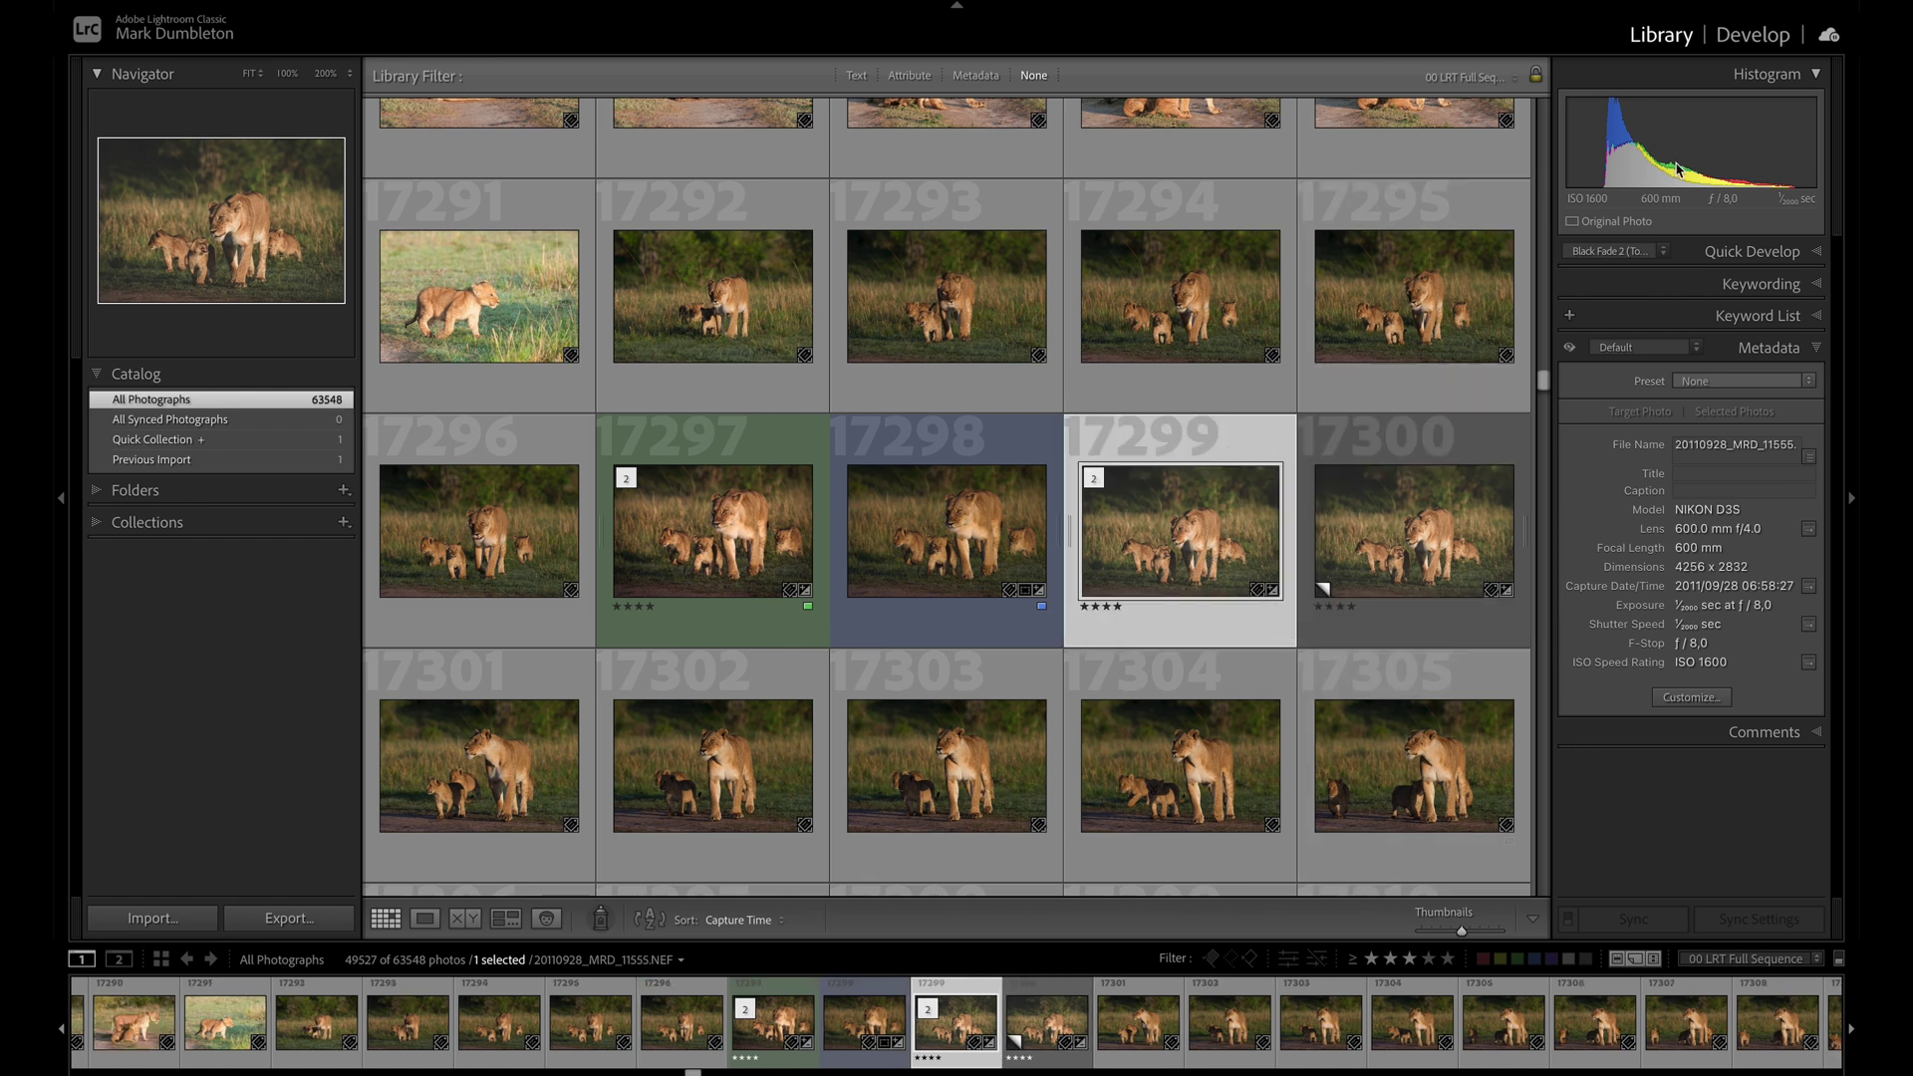
# Step: Apply snapshot 3.1 to the original and snapshot 5 to the copy, then delete the copy in Library
pyautogui.click(1760, 25)
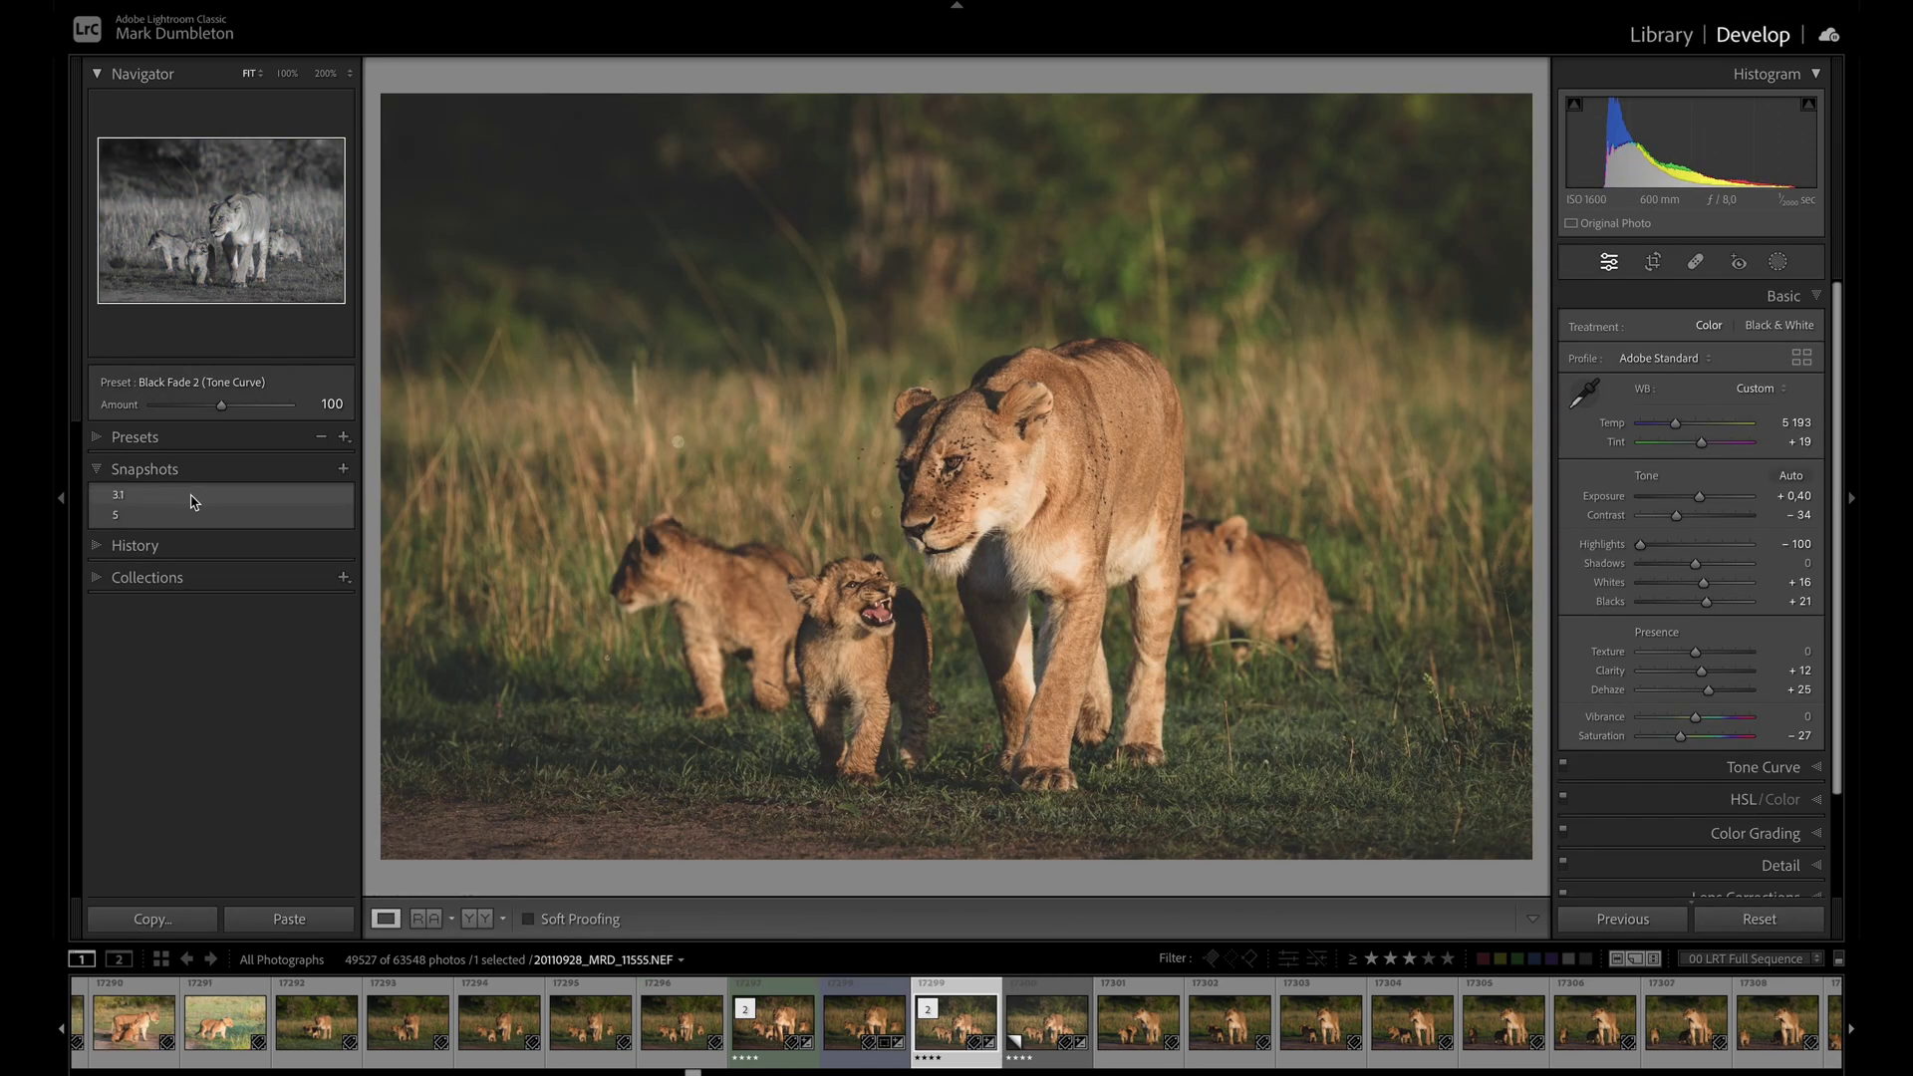
pyautogui.click(192, 496)
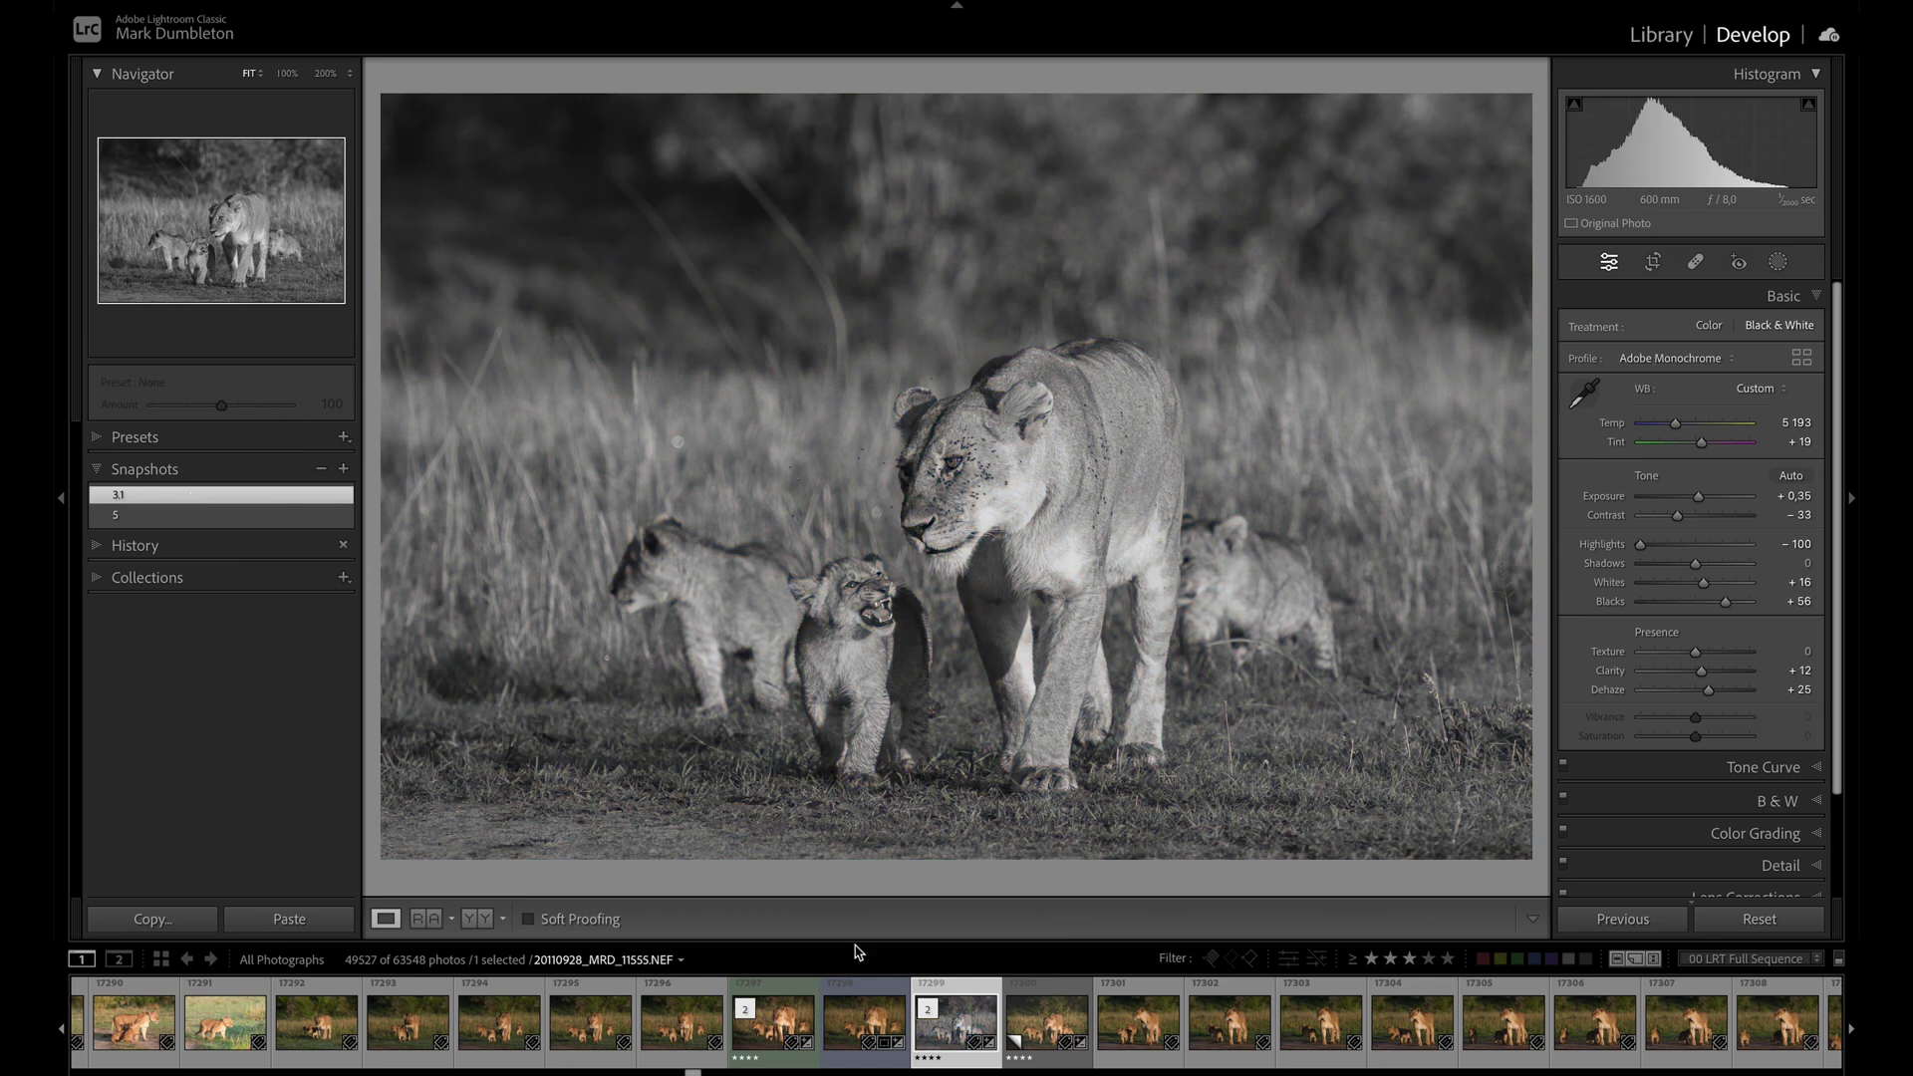
pyautogui.press('Right')
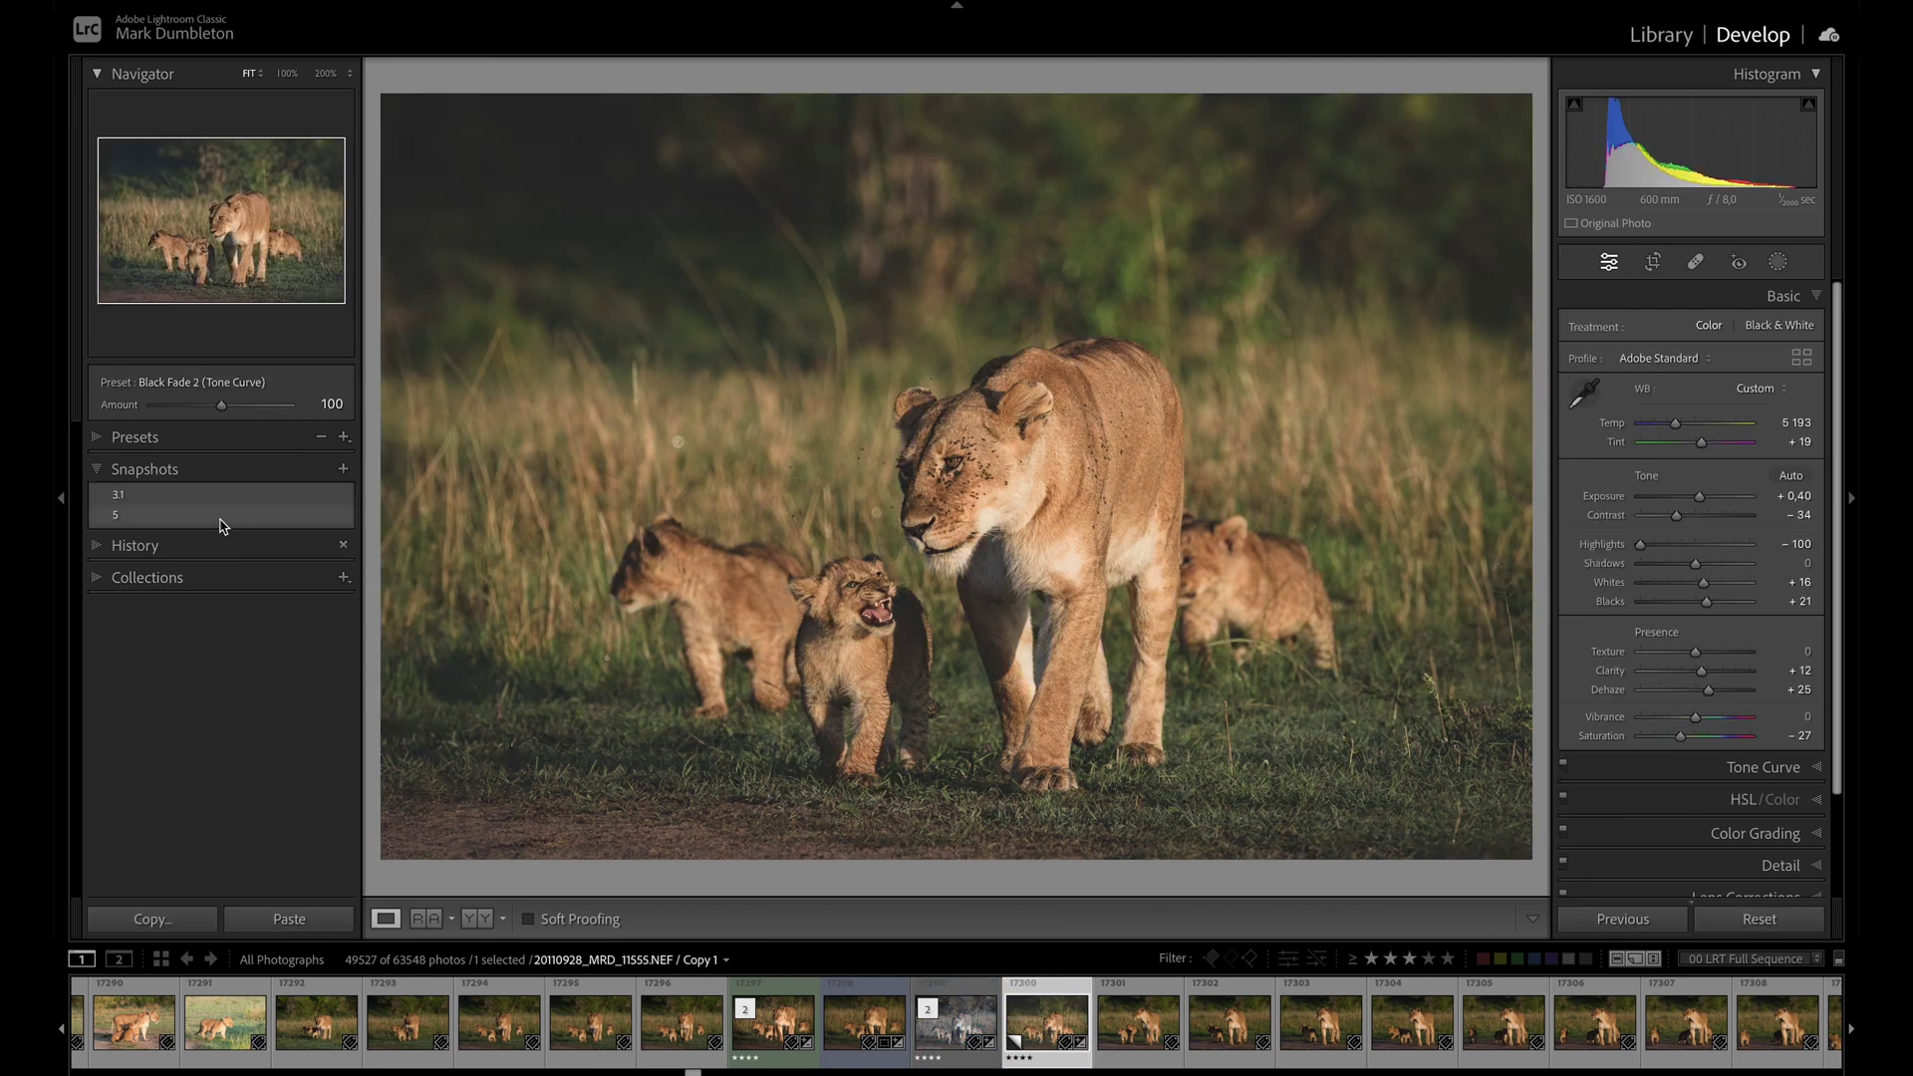
pyautogui.click(221, 515)
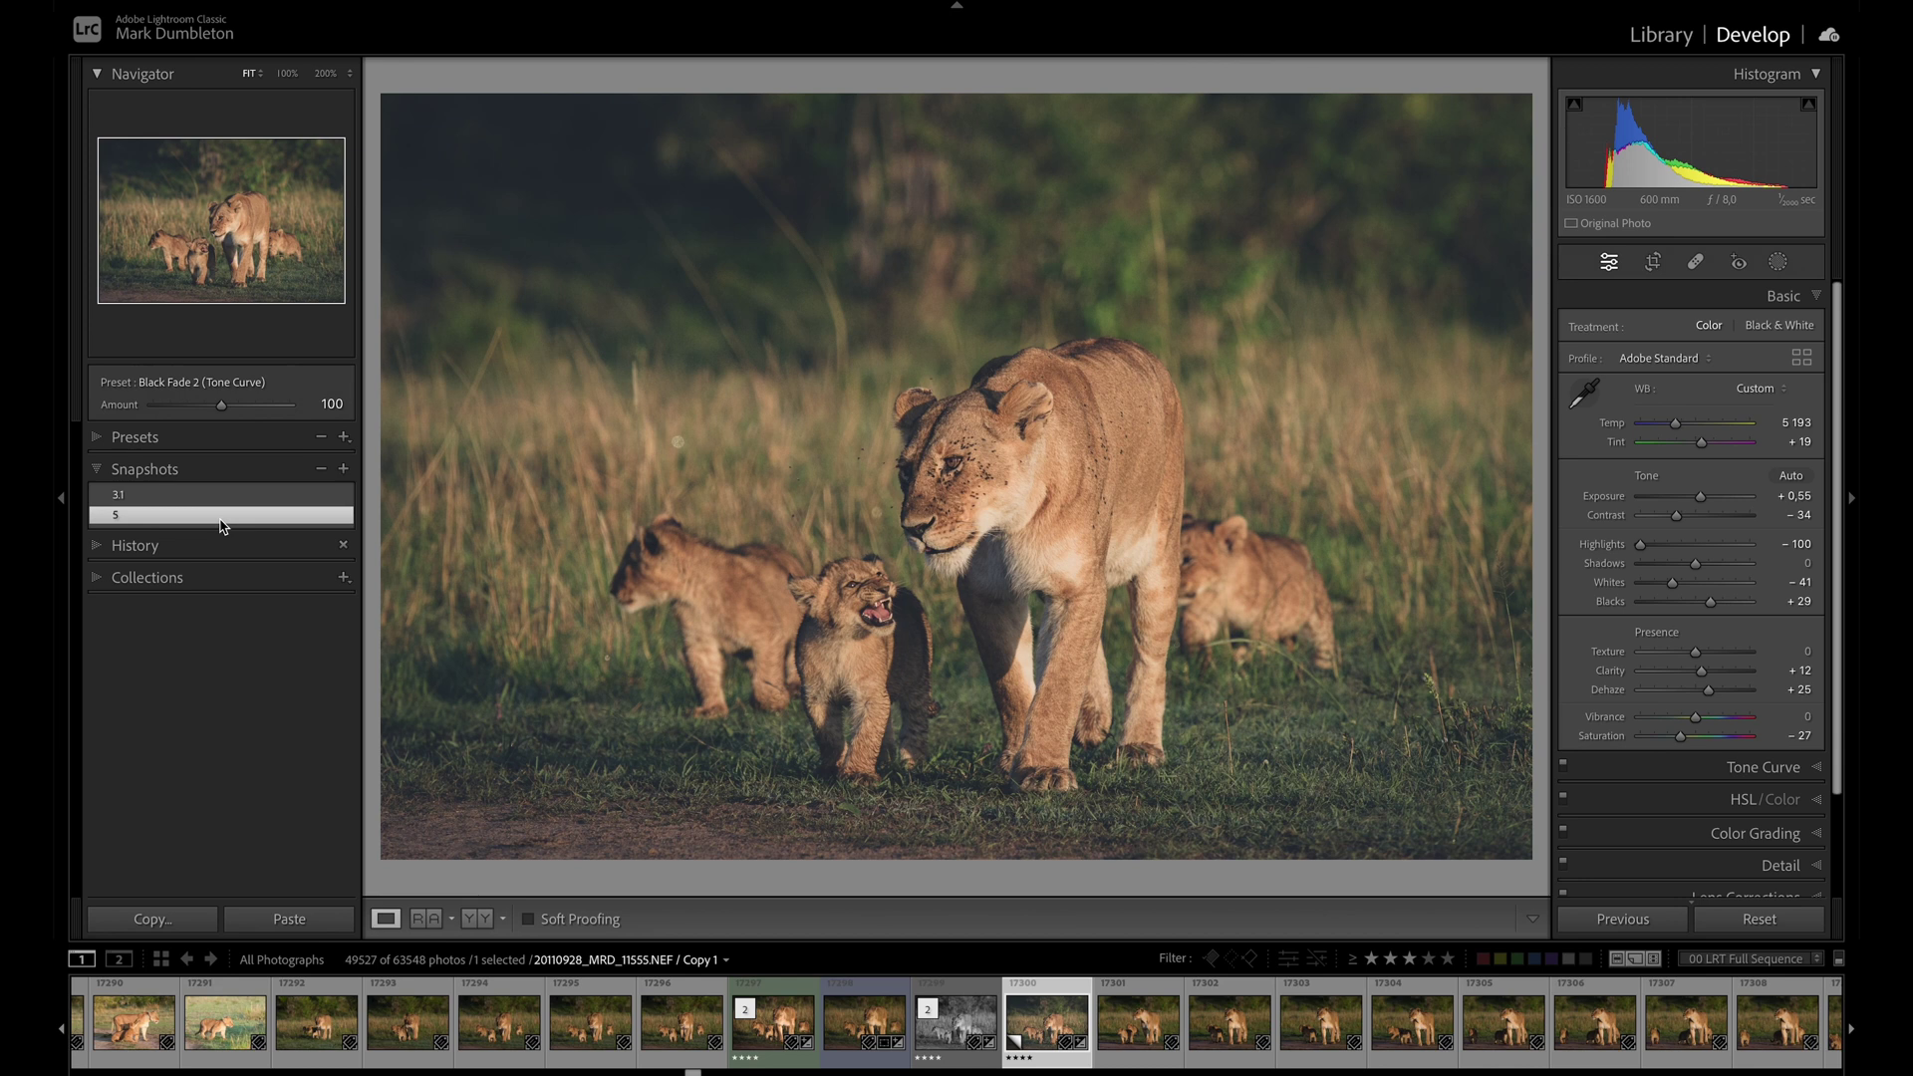
pyautogui.press('g')
pyautogui.press('Delete')
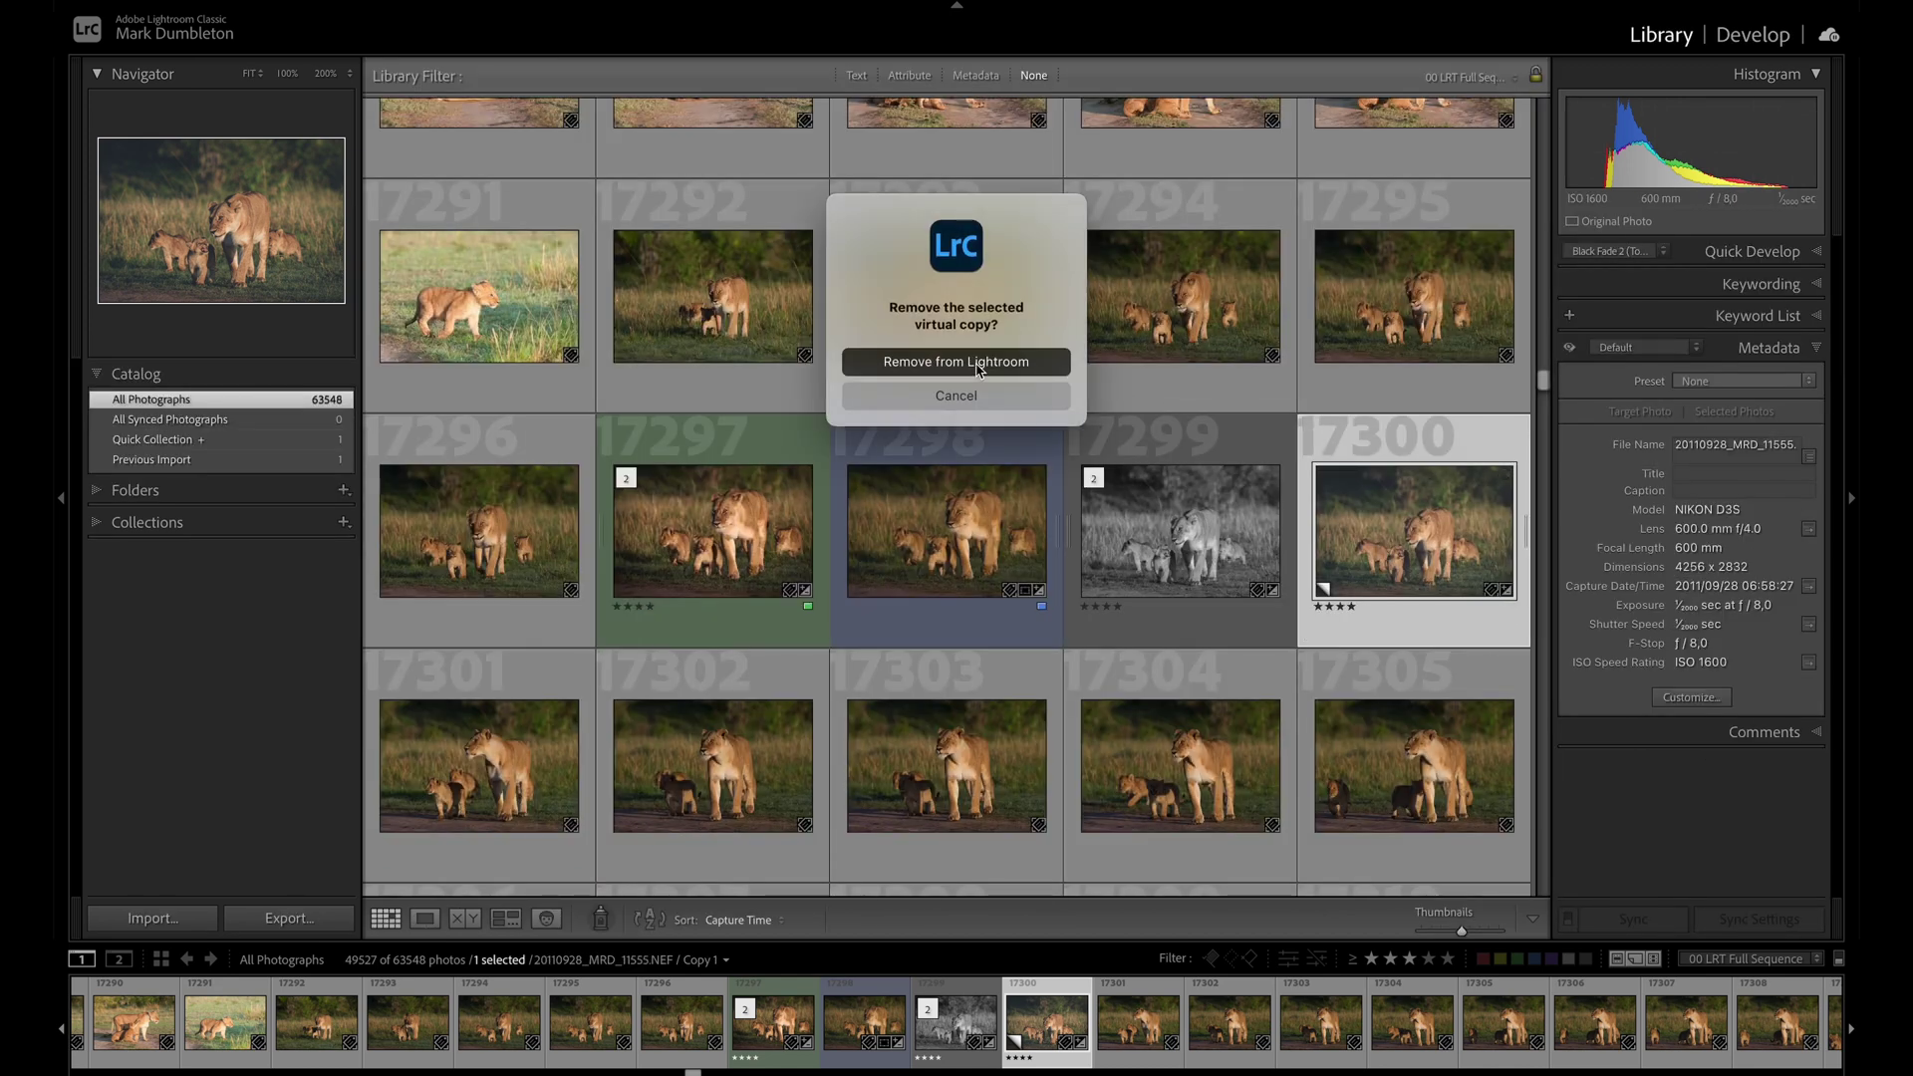
# Step: Confirm Remove from Lightroom for the virtual copy
pyautogui.click(977, 363)
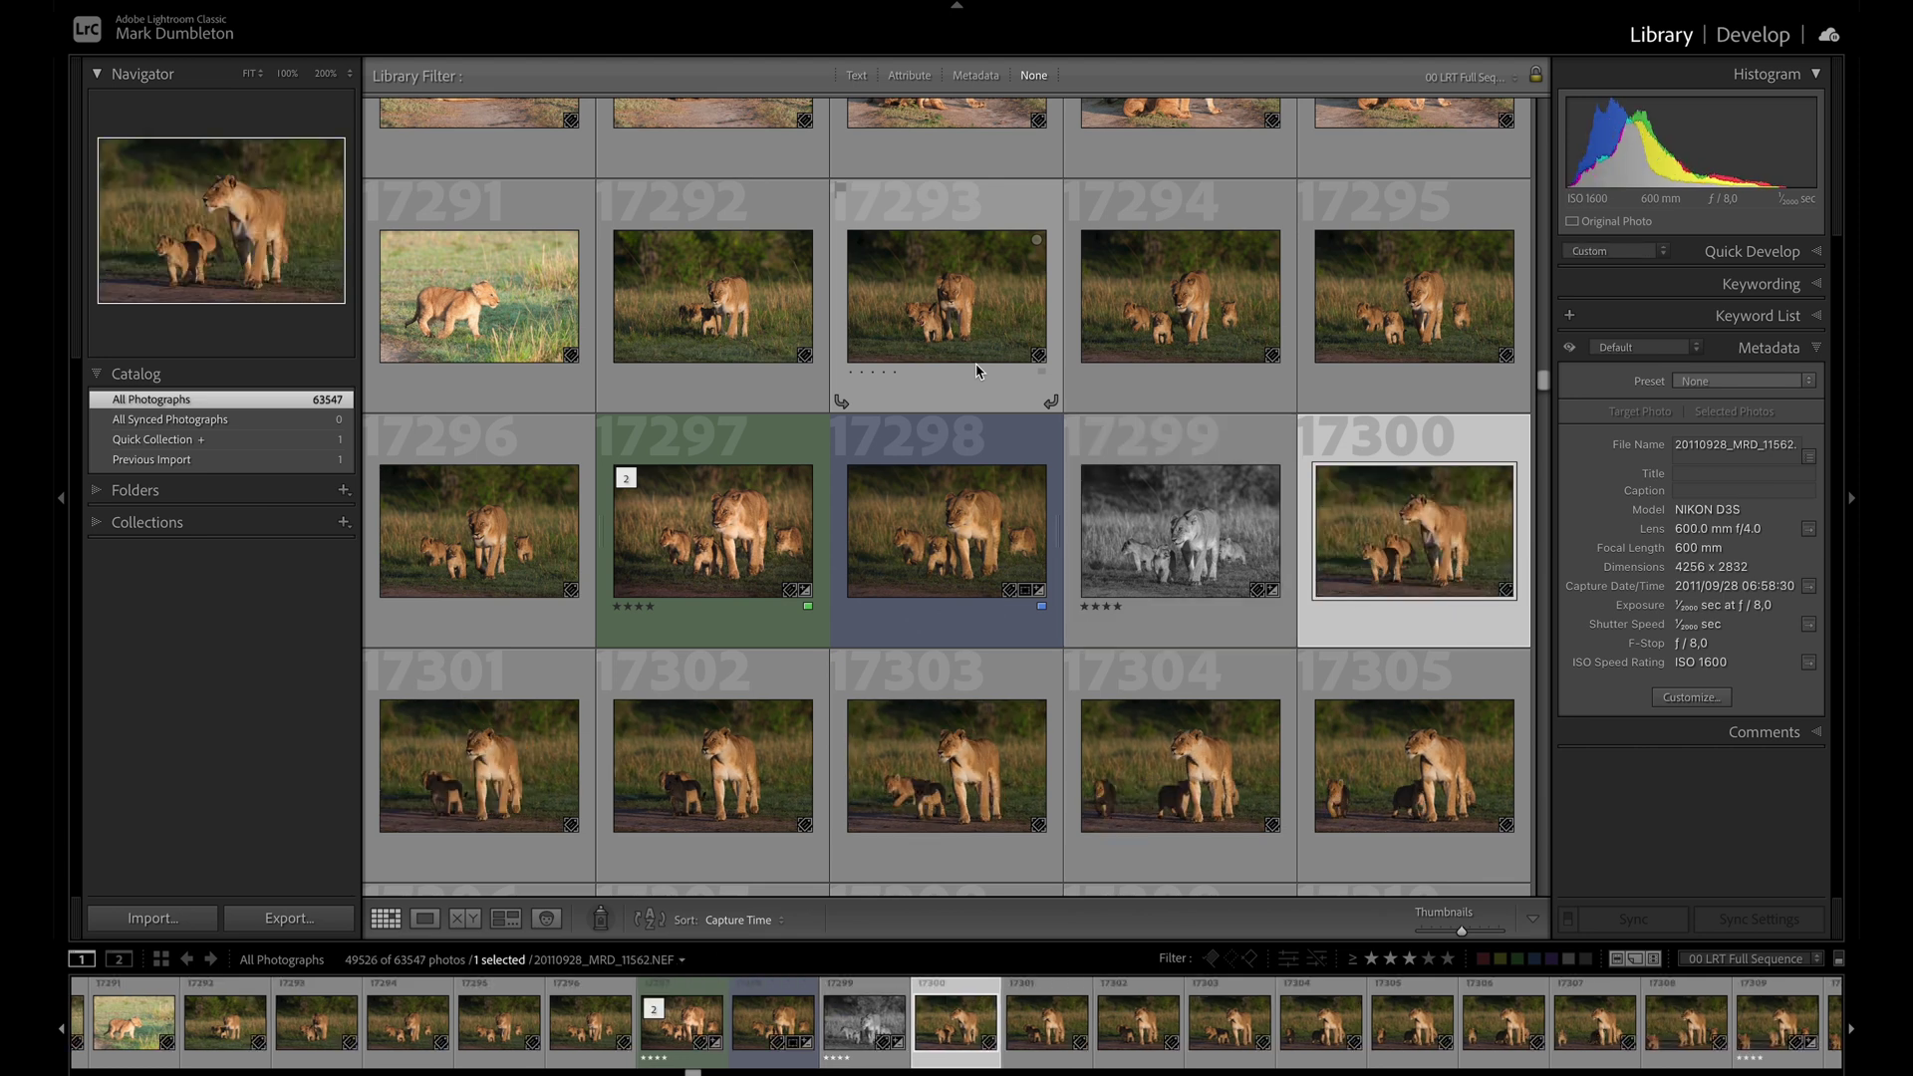